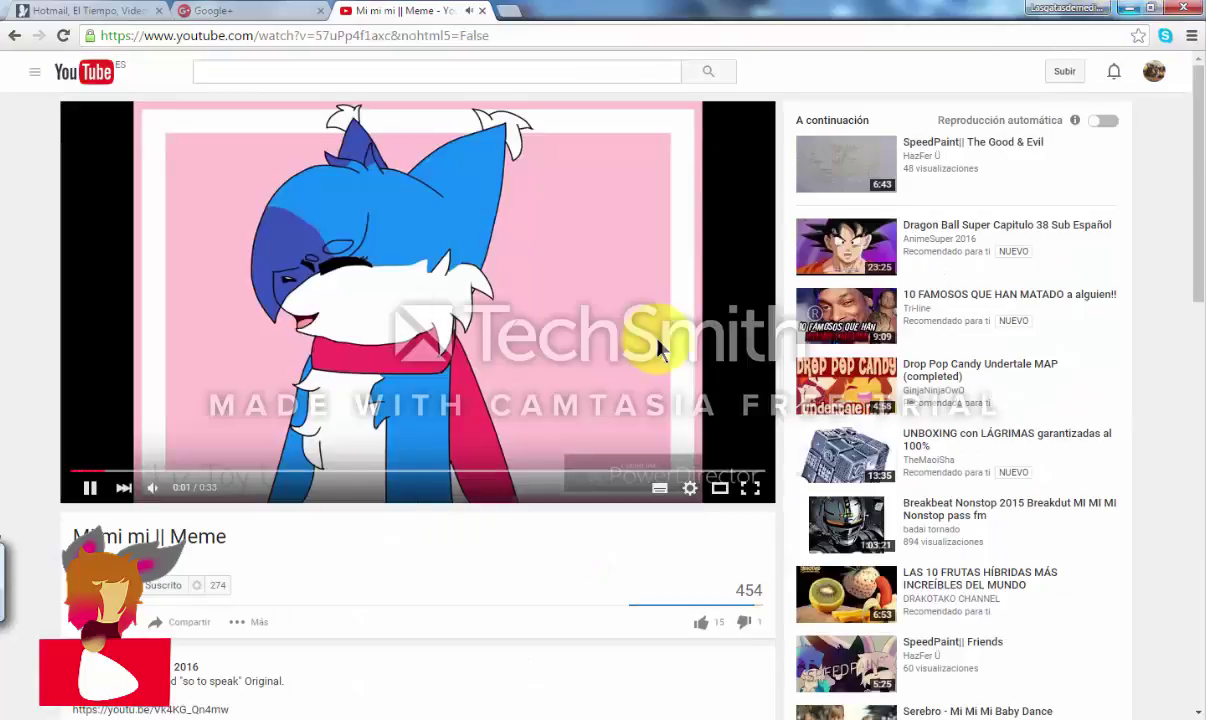
# Switch to MediBang Paint Pro and sketch the character's long fringe and two tufted ears over the guide lines on Capa3
pyautogui.click(1131, 10)
pyautogui.moveTo(576, 212); pyautogui.dragTo(431, 416)
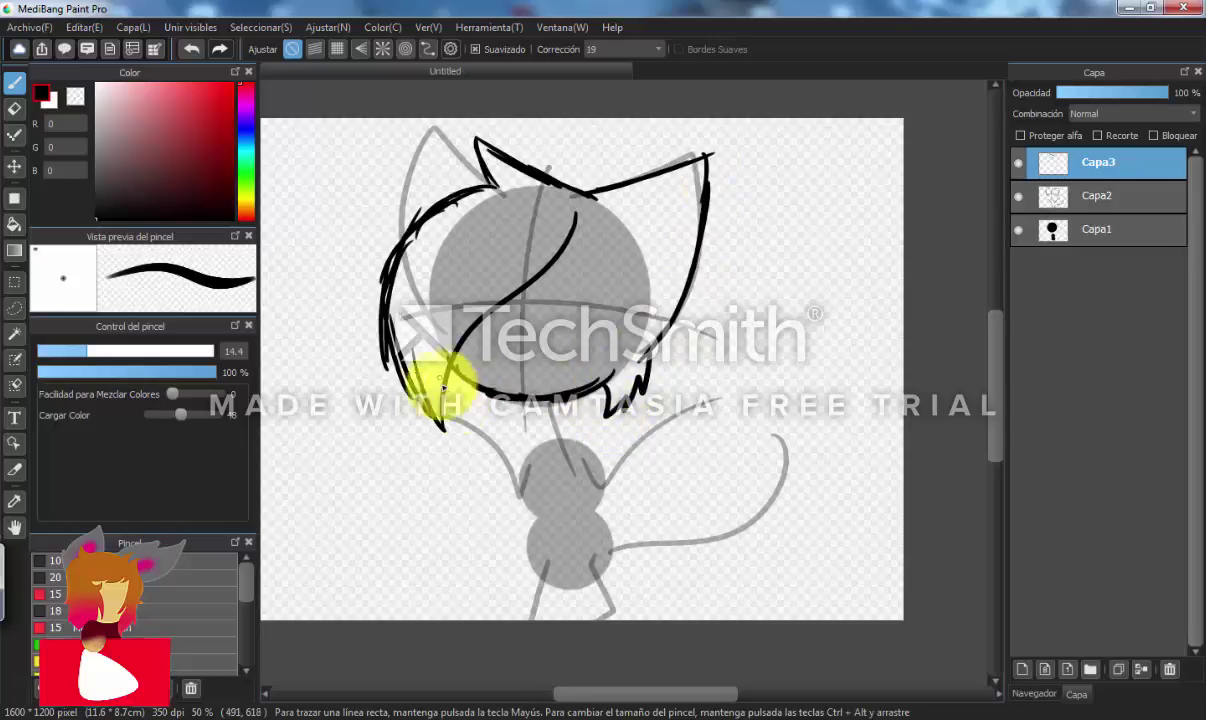
pyautogui.moveTo(707, 159); pyautogui.dragTo(738, 146)
pyautogui.moveTo(490, 182); pyautogui.dragTo(431, 133)
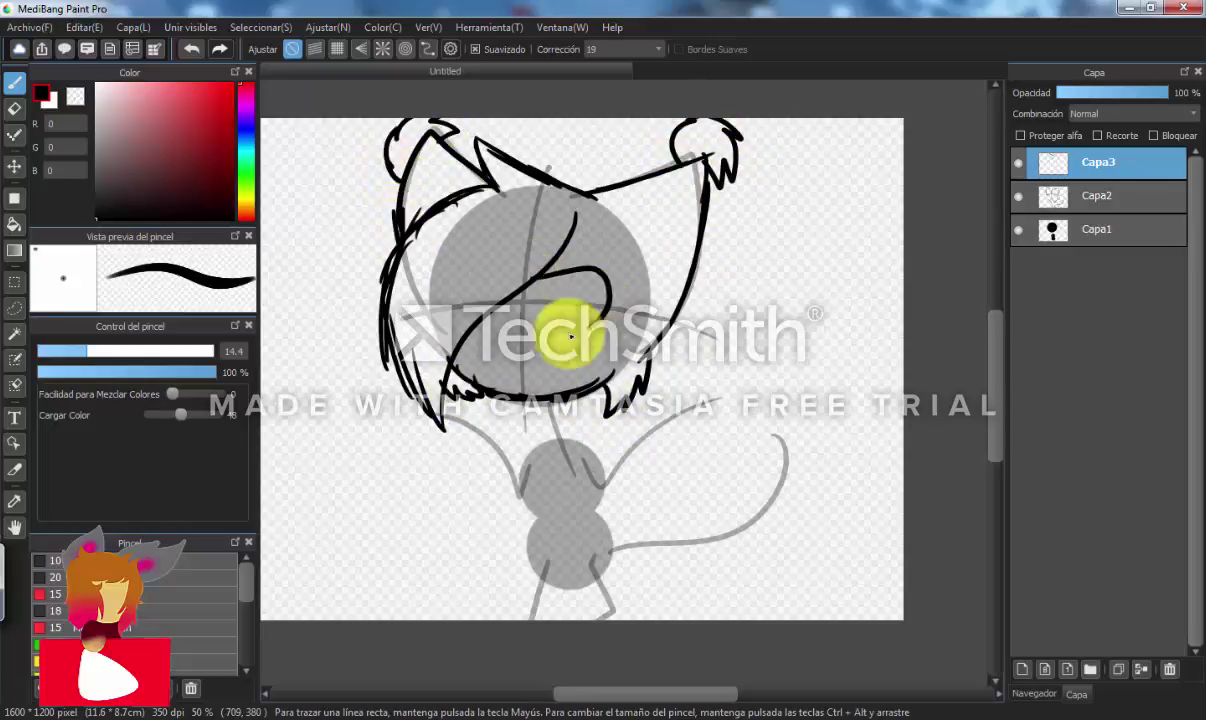
# Sketch the character's torso and large curled tail over the guide lines on Capa3
pyautogui.click(1128, 8)
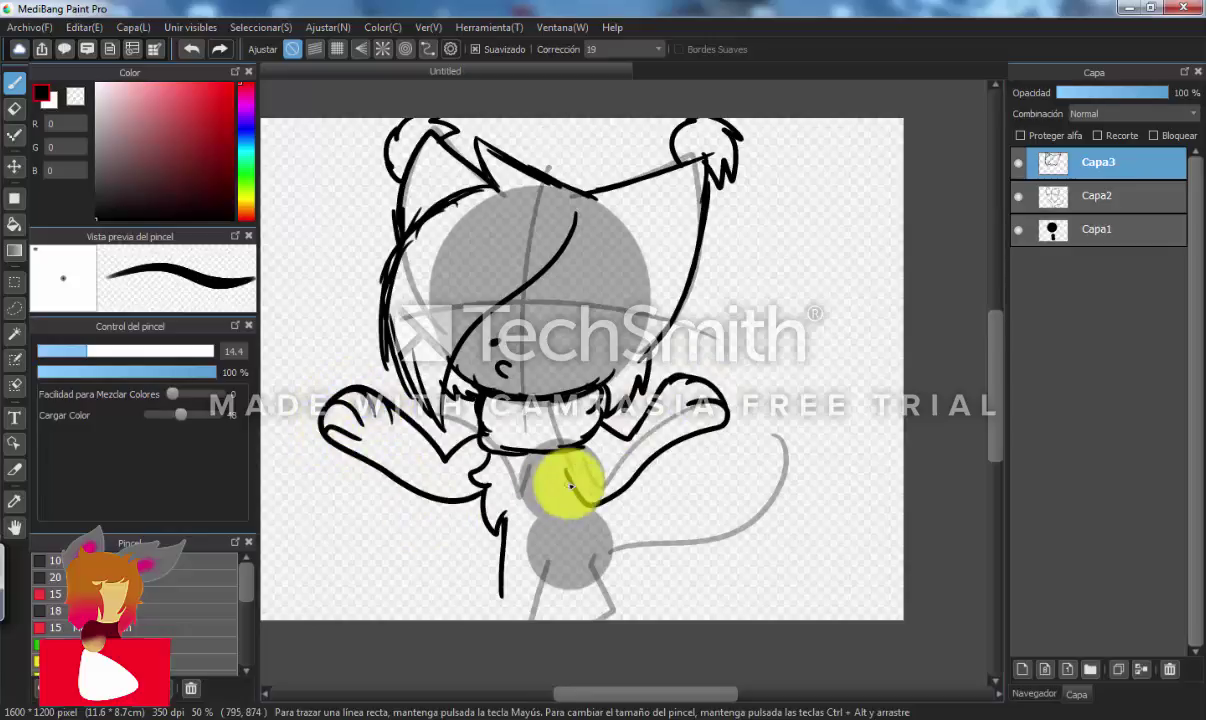
pyautogui.moveTo(508, 595); pyautogui.dragTo(500, 598)
pyautogui.moveTo(580, 548); pyautogui.dragTo(722, 444)
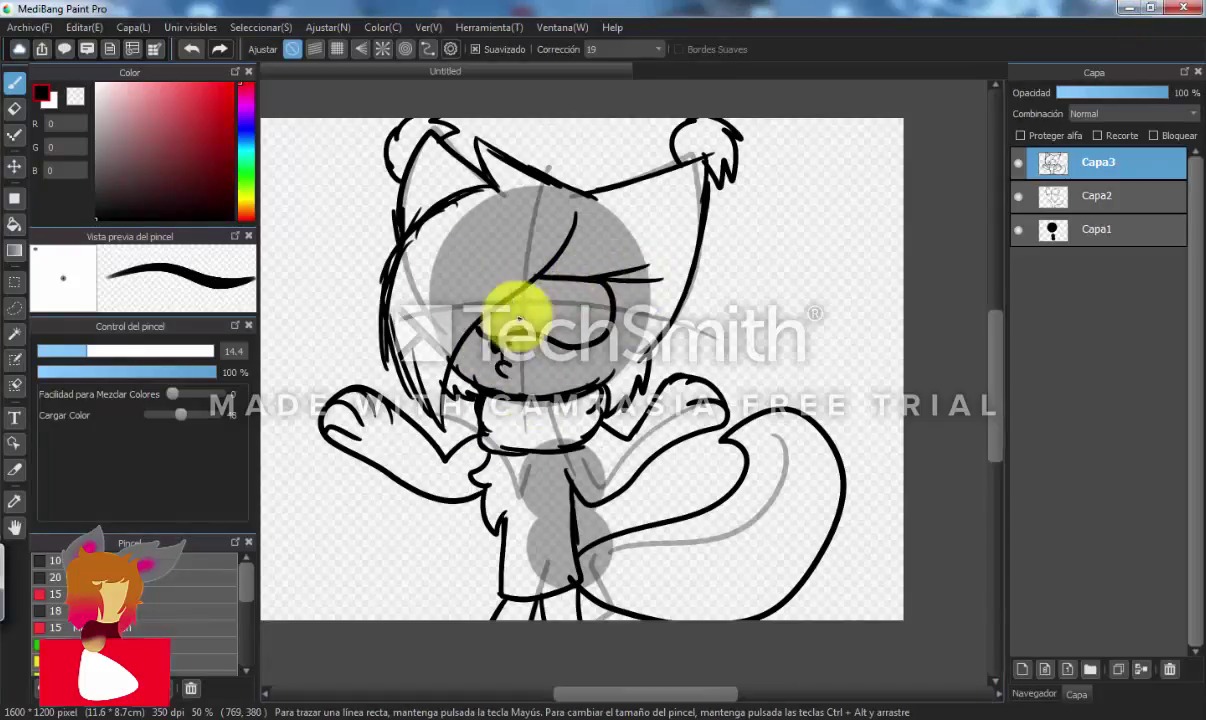
# Fill the sketched sunglasses black with the Bucket tool expanded by 3 pixels, leaving the reflection stripes unfilled
pyautogui.press('g')
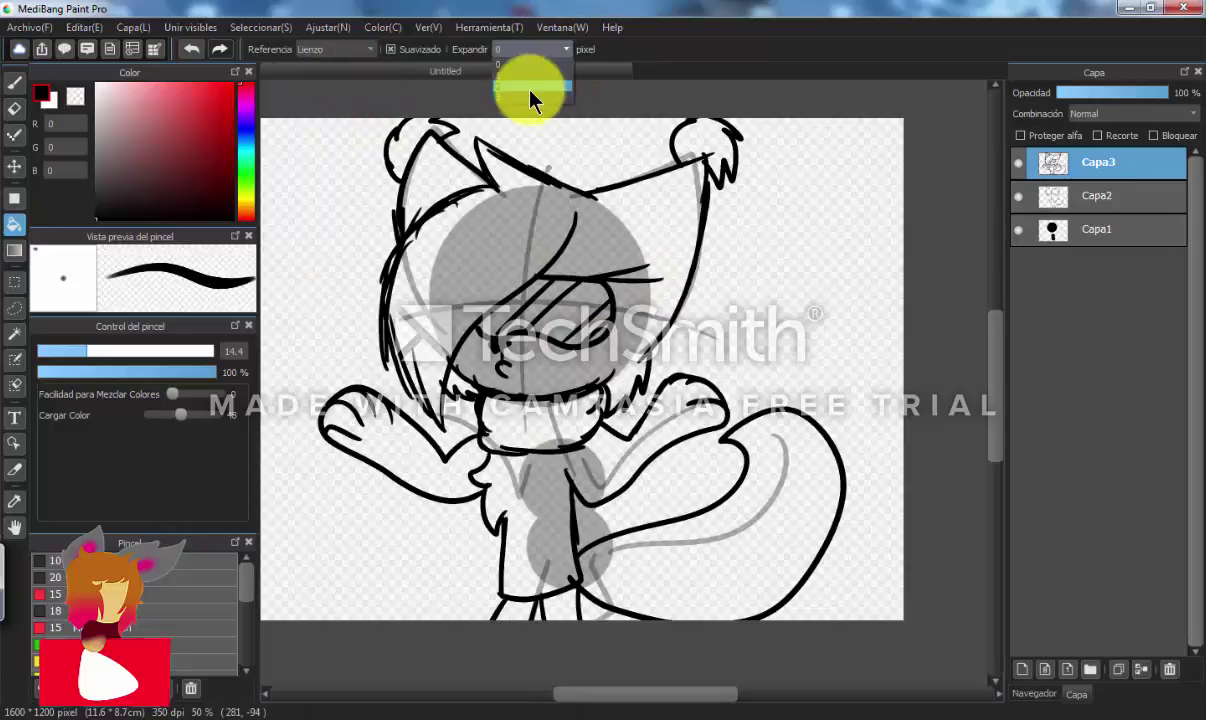
pyautogui.click(530, 87)
pyautogui.click(560, 290)
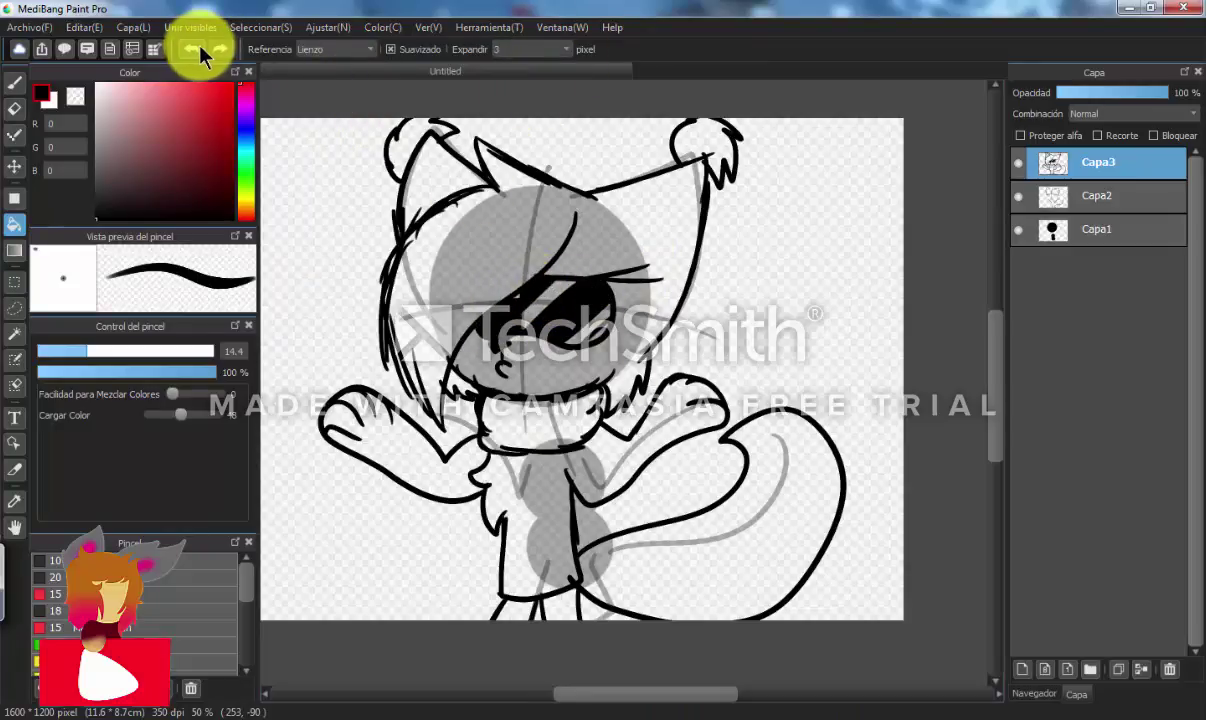
pyautogui.click(515, 288)
pyautogui.click(196, 50)
pyautogui.click(503, 312)
pyautogui.click(570, 302)
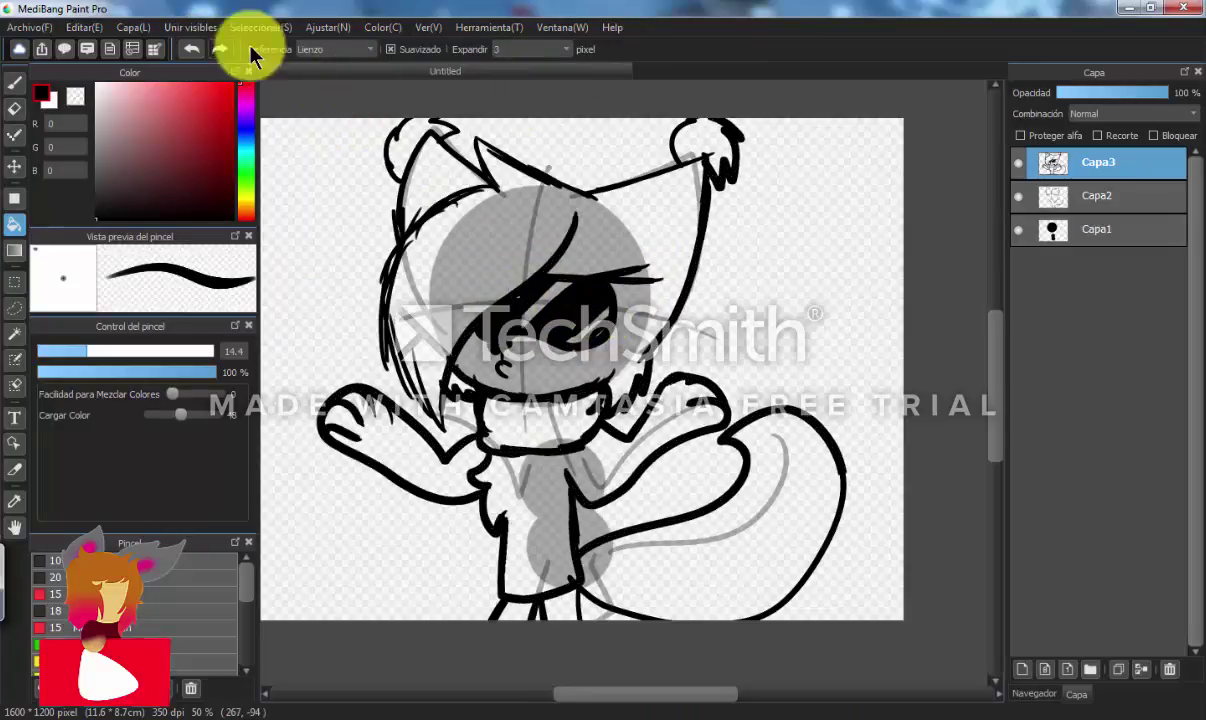
pyautogui.click(196, 50)
pyautogui.click(15, 83)
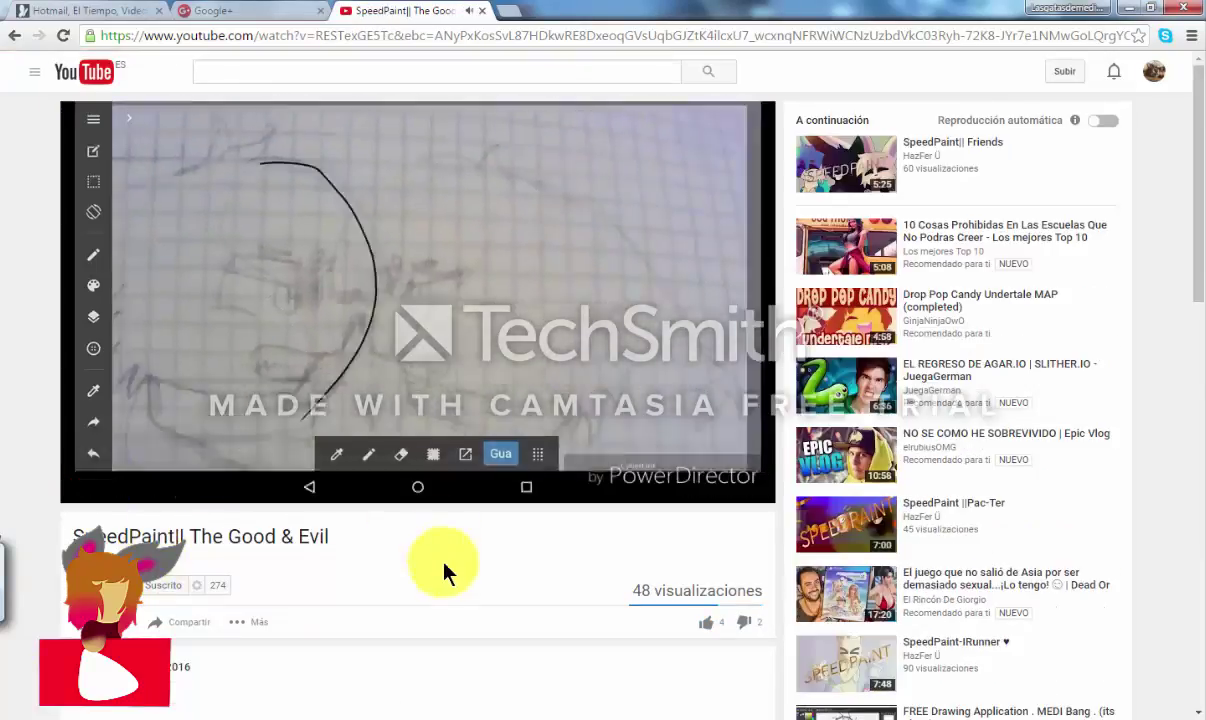
# Delete the two guide layers, Capa1 and Capa2, from the drawing
pyautogui.scroll(-6, 355, 606)
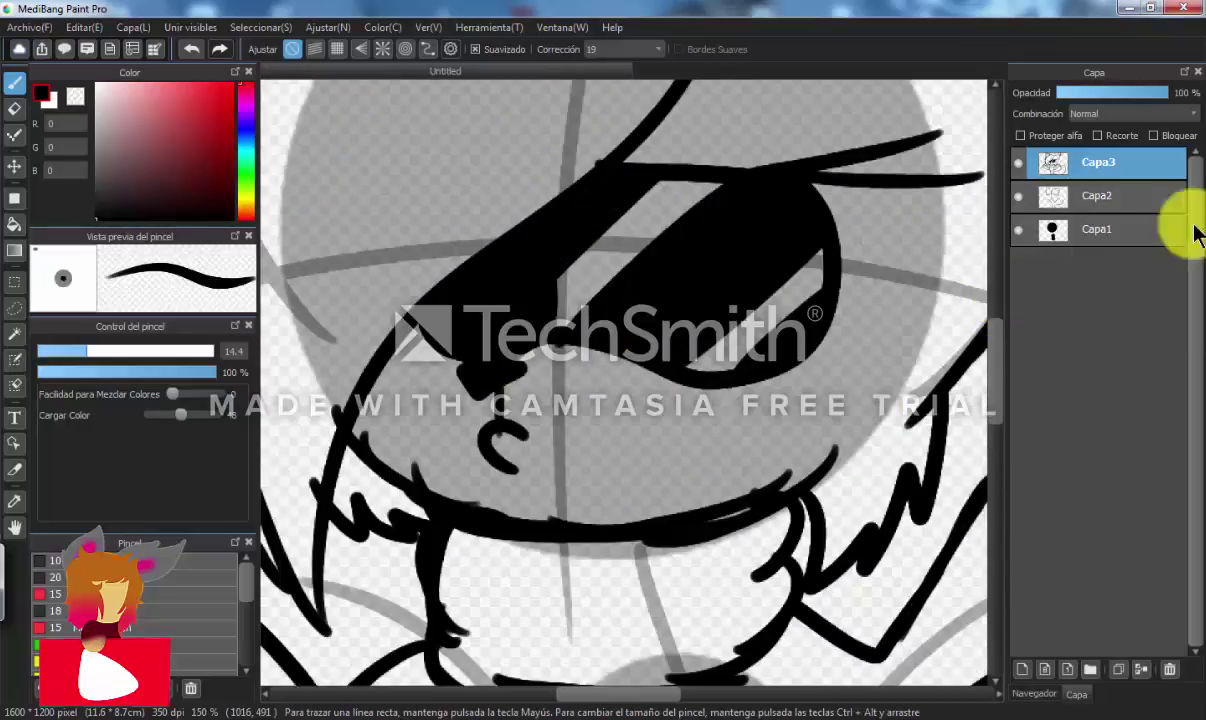
pyautogui.click(1169, 669)
pyautogui.click(1169, 669)
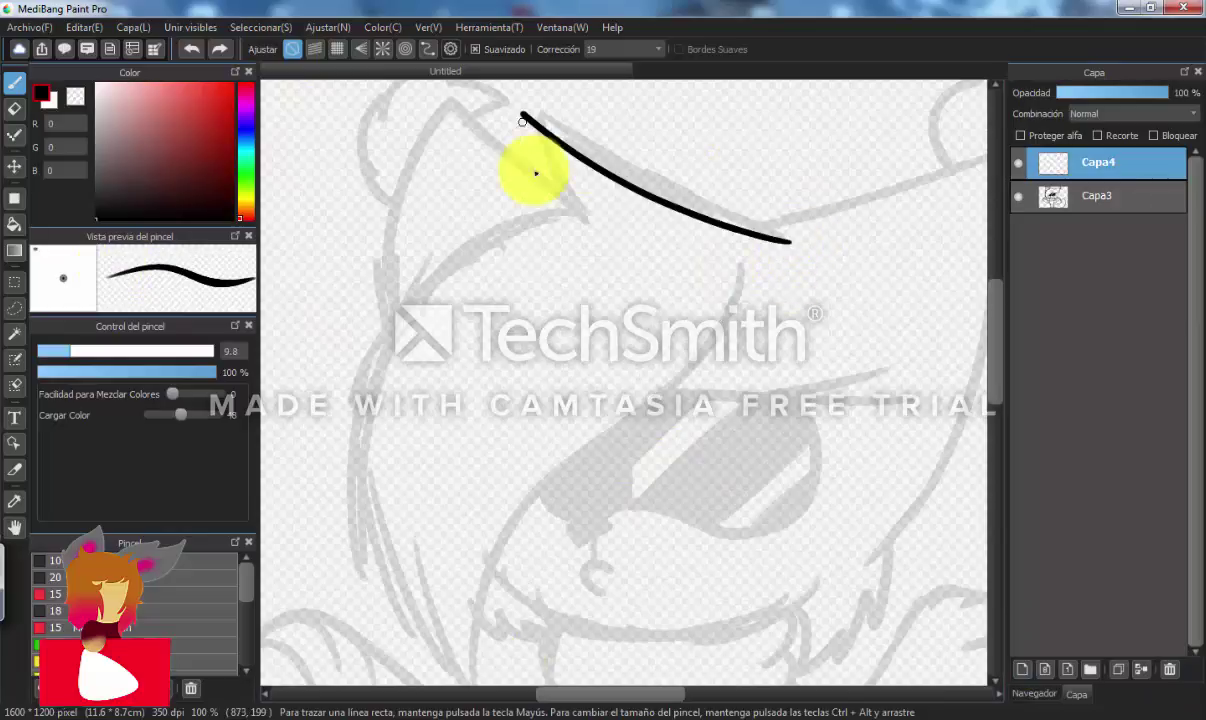
# Ink the fringe outline on Capa4 with a 9.8-size black brush, tracing the faded sketch
pyautogui.hotkey('ctrl', 'z')
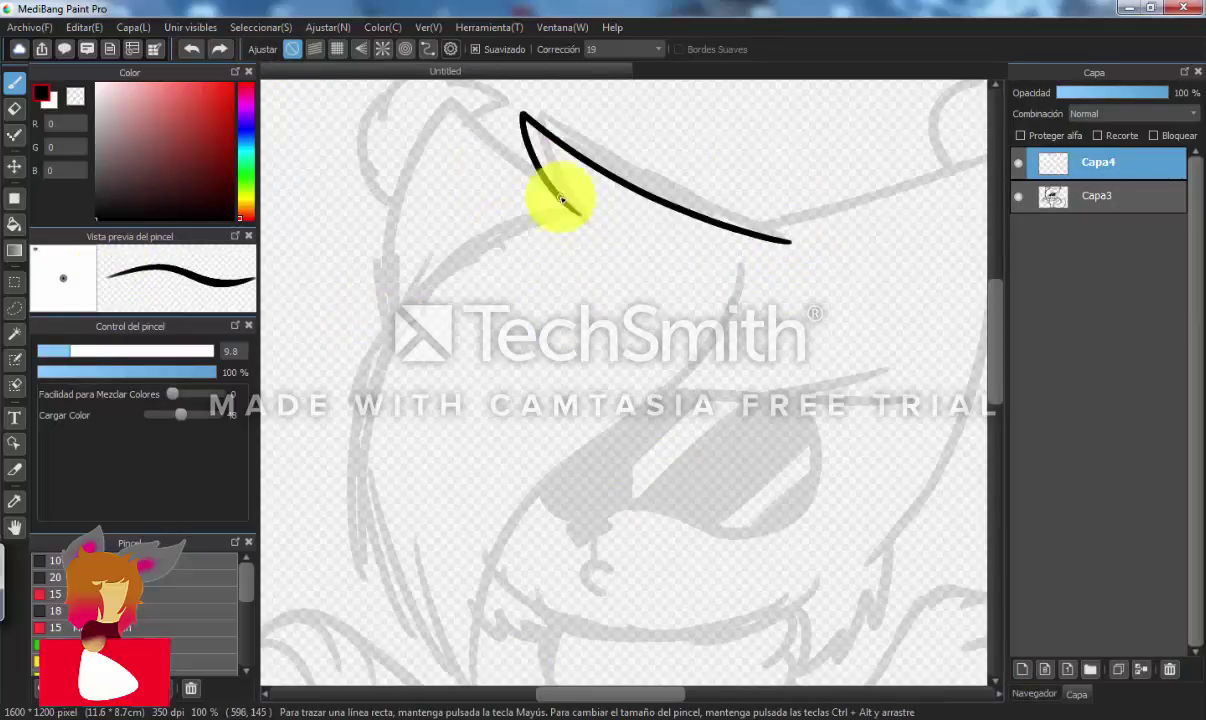
pyautogui.scroll(-4, 418, 532)
pyautogui.scroll(3, 440, 551)
pyautogui.moveTo(605, 238); pyautogui.dragTo(597, 270)
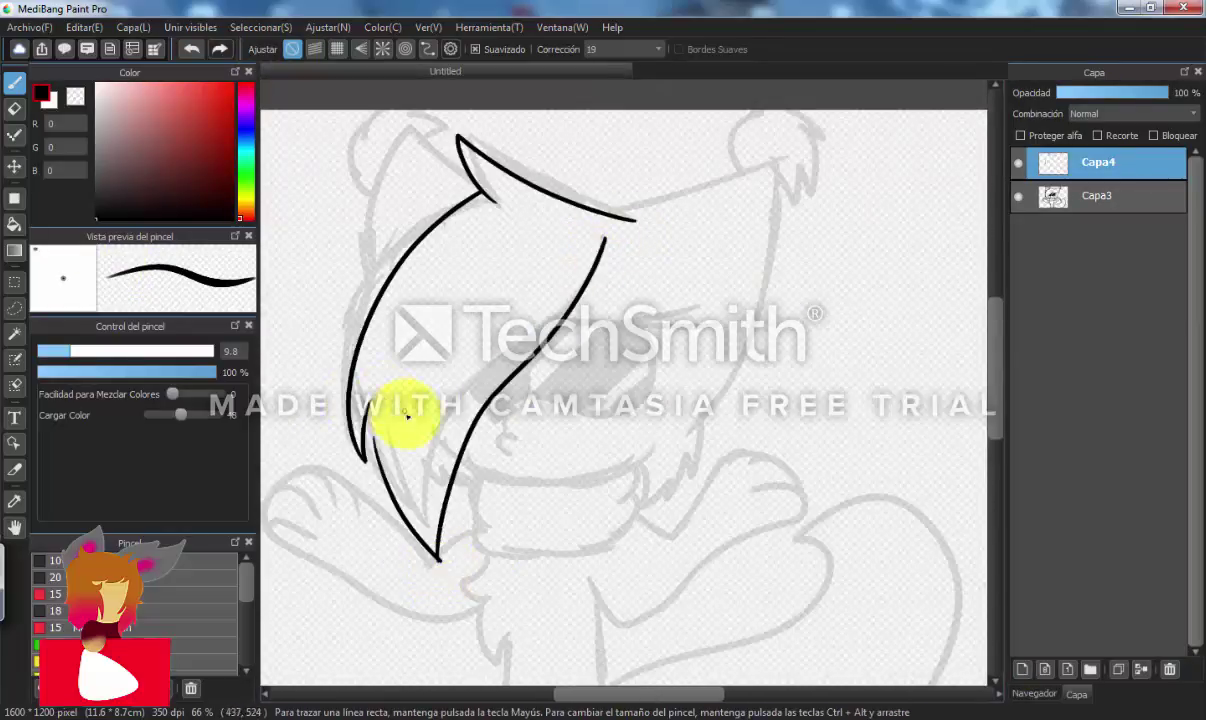
# Erase the overshooting line ends at the tips of the inked fringe
pyautogui.click(14, 108)
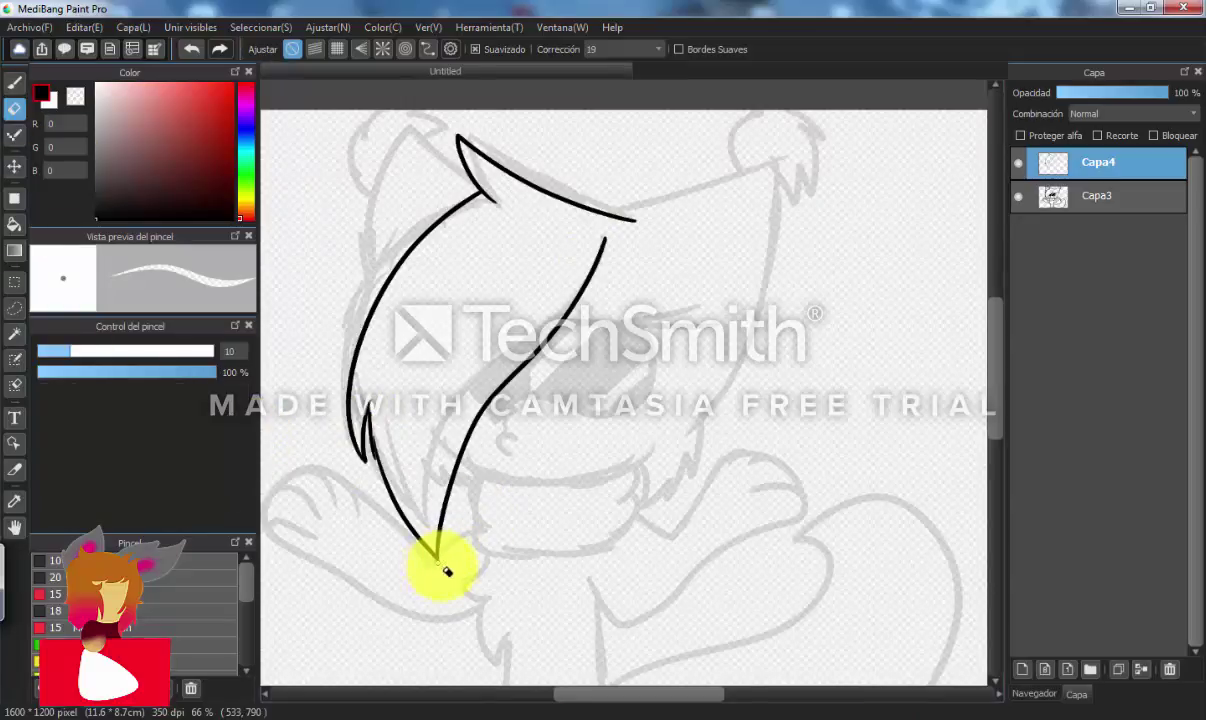
pyautogui.scroll(5, 428, 432)
pyautogui.scroll(-7, 361, 355)
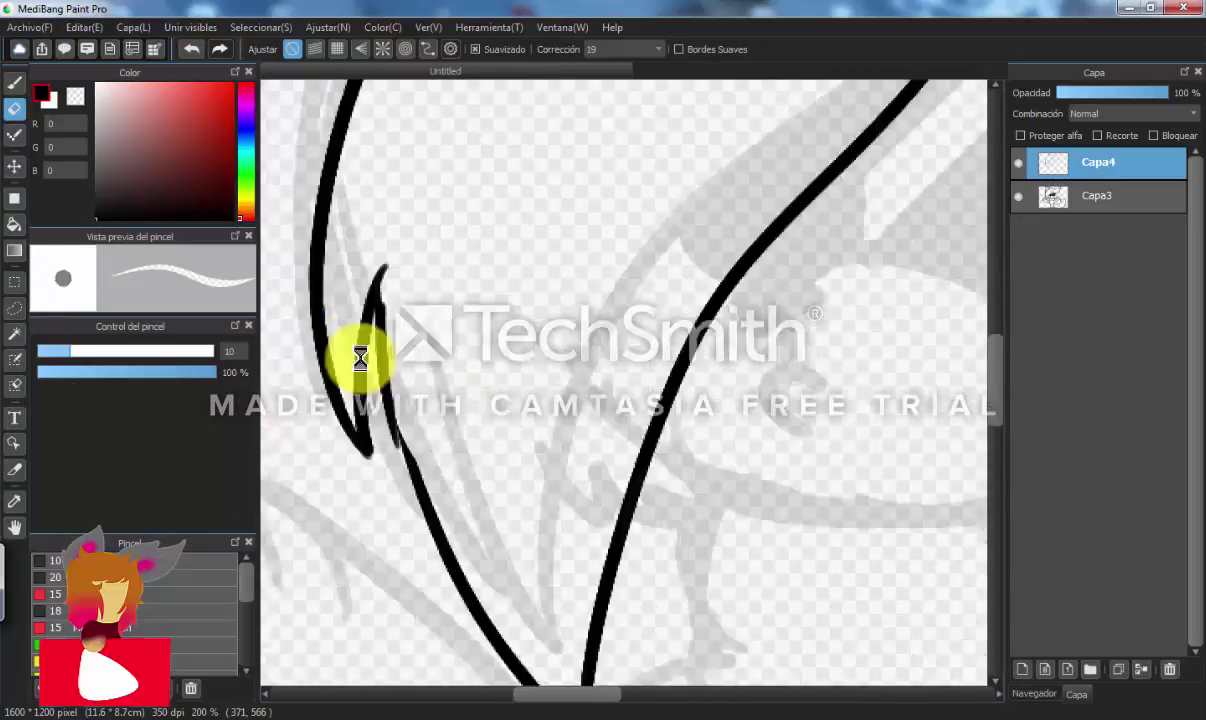
pyautogui.scroll(4, 518, 228)
# Ink the top edge and outer side of the right ear down to the cheek fur
pyautogui.click(14, 83)
pyautogui.moveTo(382, 325); pyautogui.dragTo(590, 266)
pyautogui.click(197, 50)
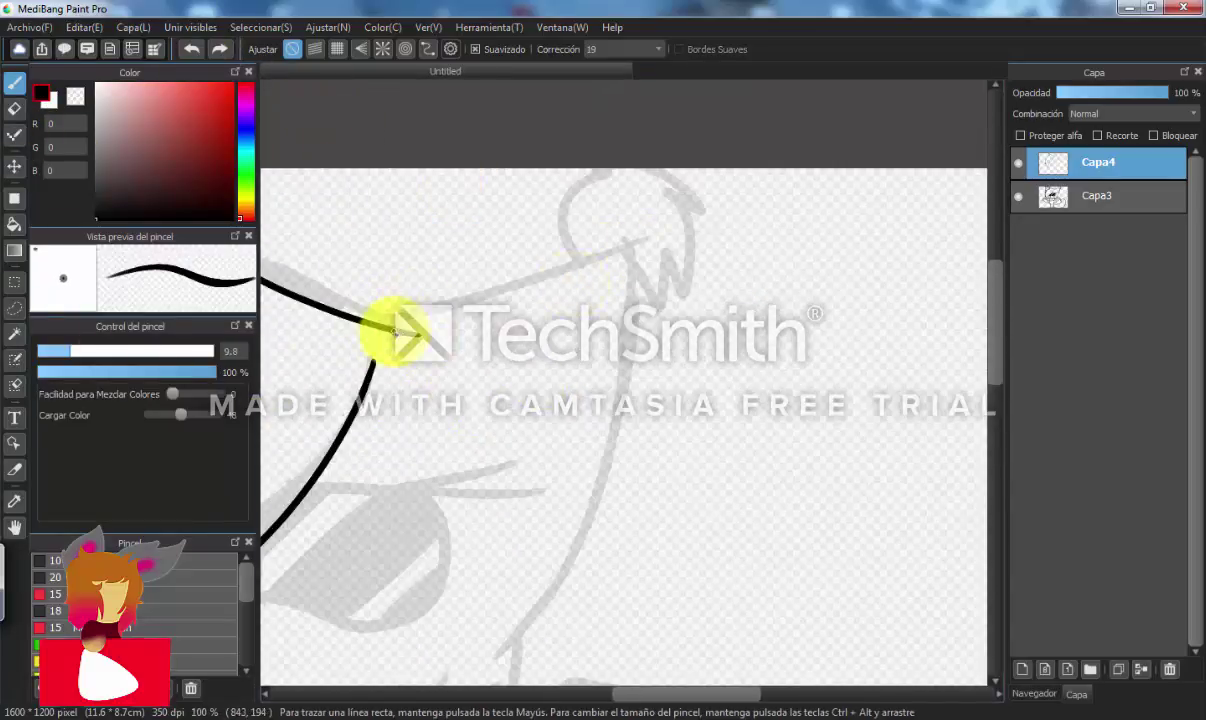
pyautogui.moveTo(396, 330); pyautogui.dragTo(634, 256)
pyautogui.moveTo(634, 258); pyautogui.dragTo(431, 672)
pyautogui.click(198, 50)
pyautogui.scroll(-3, 585, 295)
pyautogui.scroll(2, 507, 417)
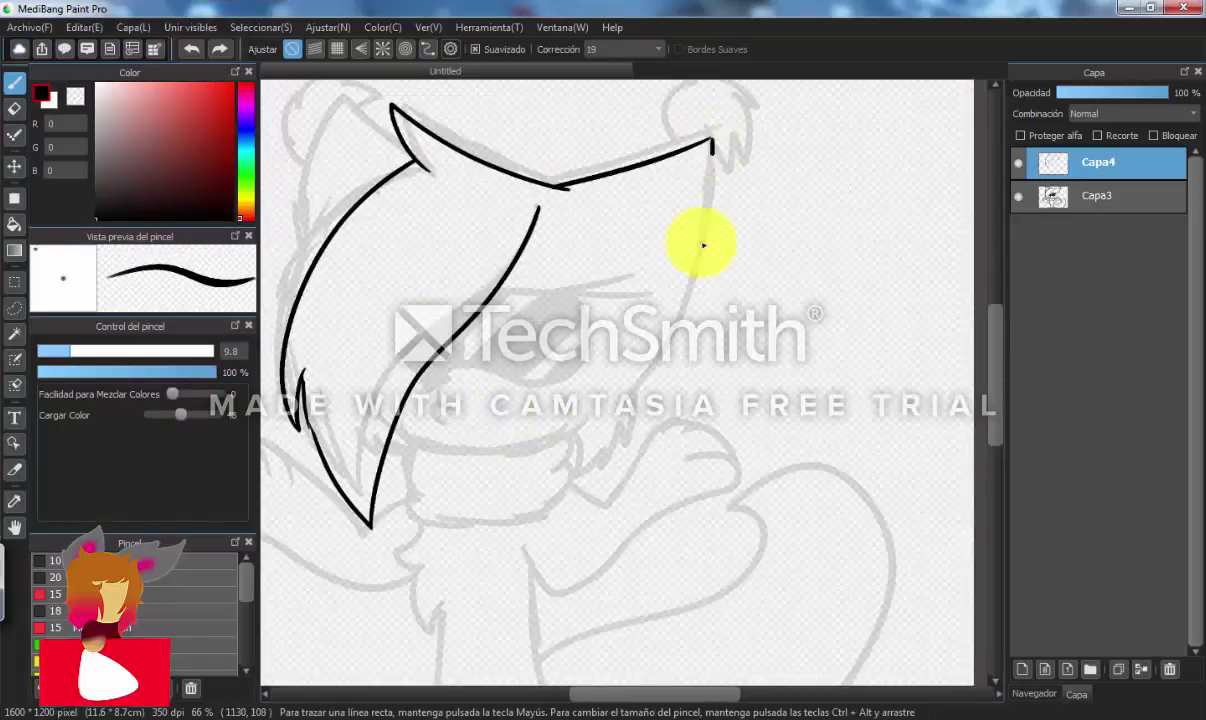
pyautogui.moveTo(703, 245); pyautogui.dragTo(633, 395)
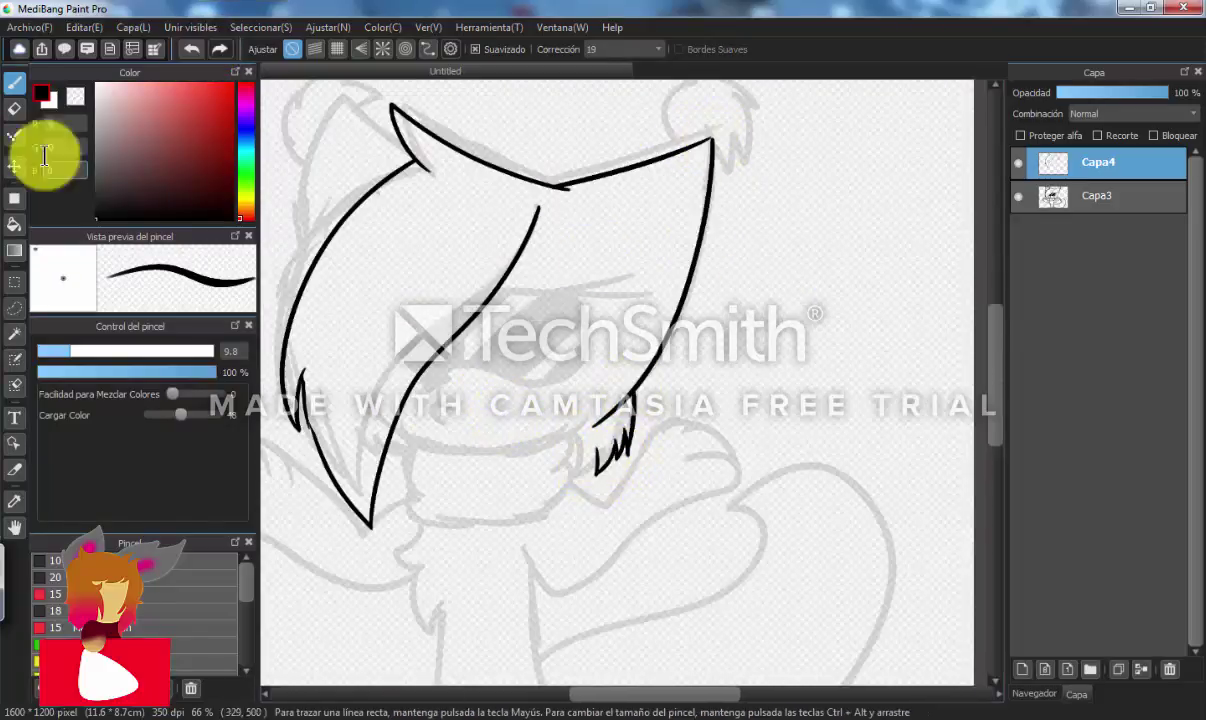
# Clean up the pointed tips of the inked cheek fur with the Eraser
pyautogui.press('e')
pyautogui.scroll(9, 606, 480)
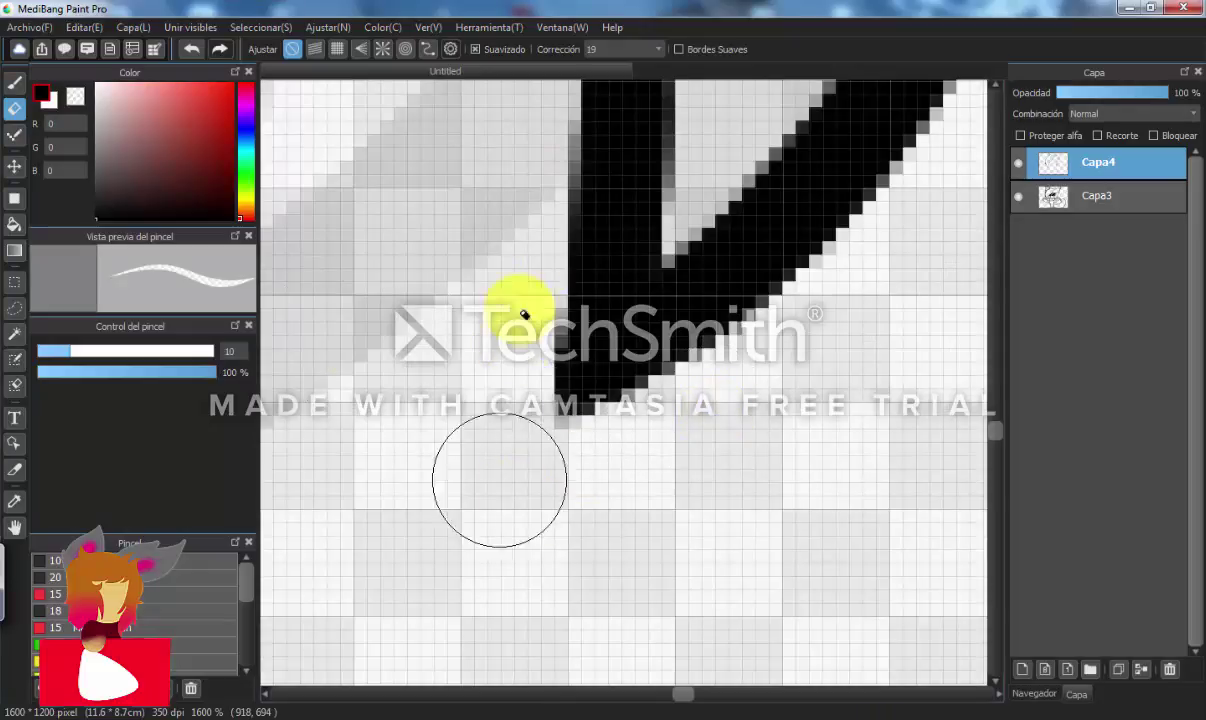
pyautogui.scroll(-5, 523, 313)
pyautogui.scroll(4, 590, 360)
pyautogui.moveTo(606, 425); pyautogui.dragTo(781, 206)
pyautogui.moveTo(590, 456); pyautogui.dragTo(570, 367)
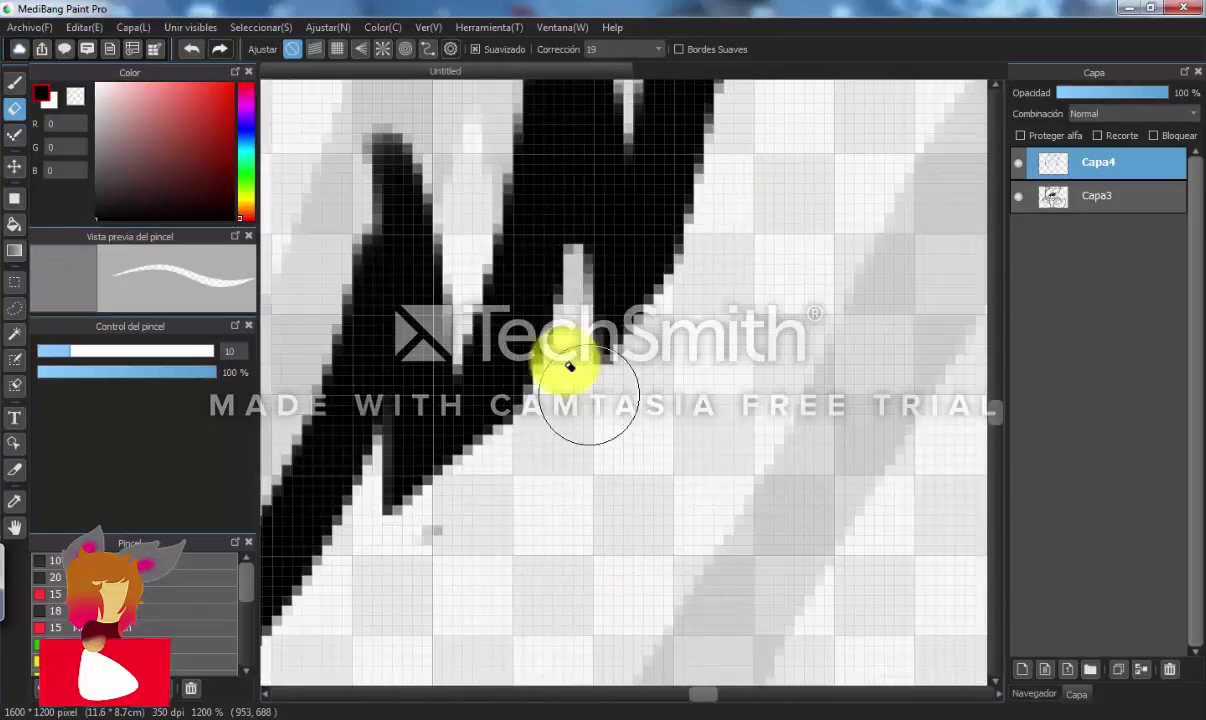
pyautogui.moveTo(497, 504); pyautogui.dragTo(425, 520)
pyautogui.scroll(-6, 480, 440)
pyautogui.scroll(2, 420, 390)
# Switch to the browser, restart the YouTube speedpaint video from near its beginning, and return to the drawing
pyautogui.hotkey('alt', 'Tab')
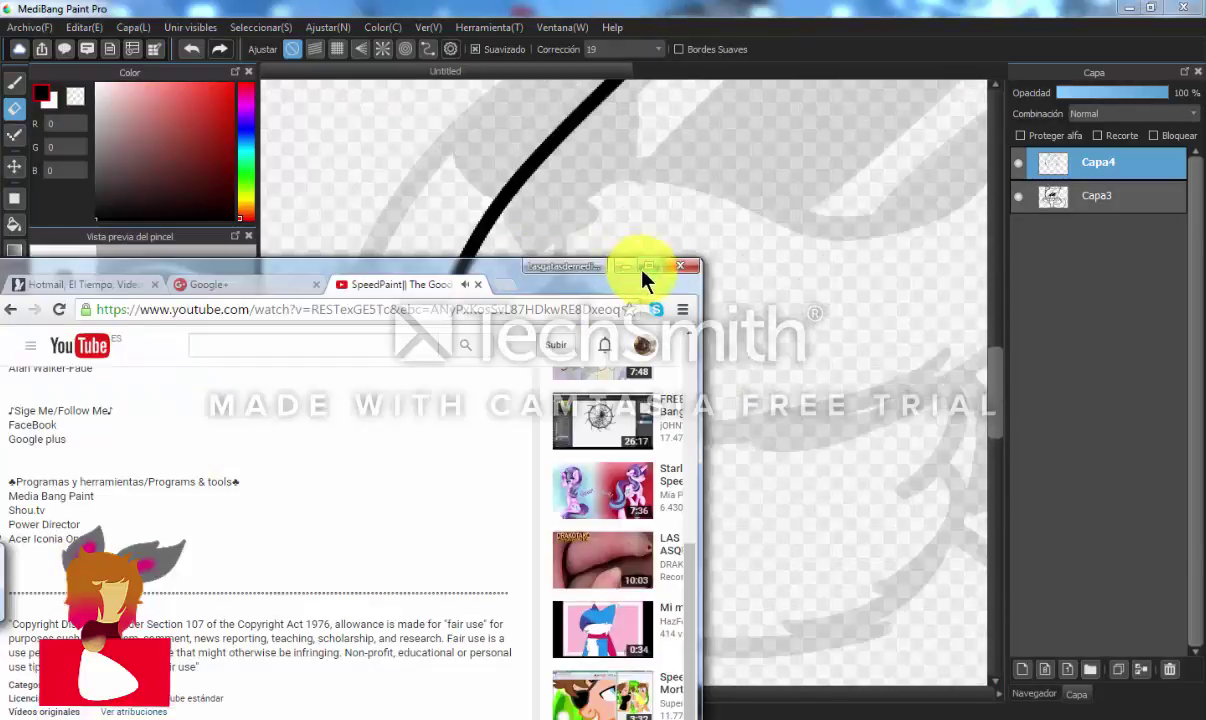
pyautogui.click(643, 268)
pyautogui.scroll(10, 400, 400)
pyautogui.click(76, 470)
pyautogui.click(1129, 8)
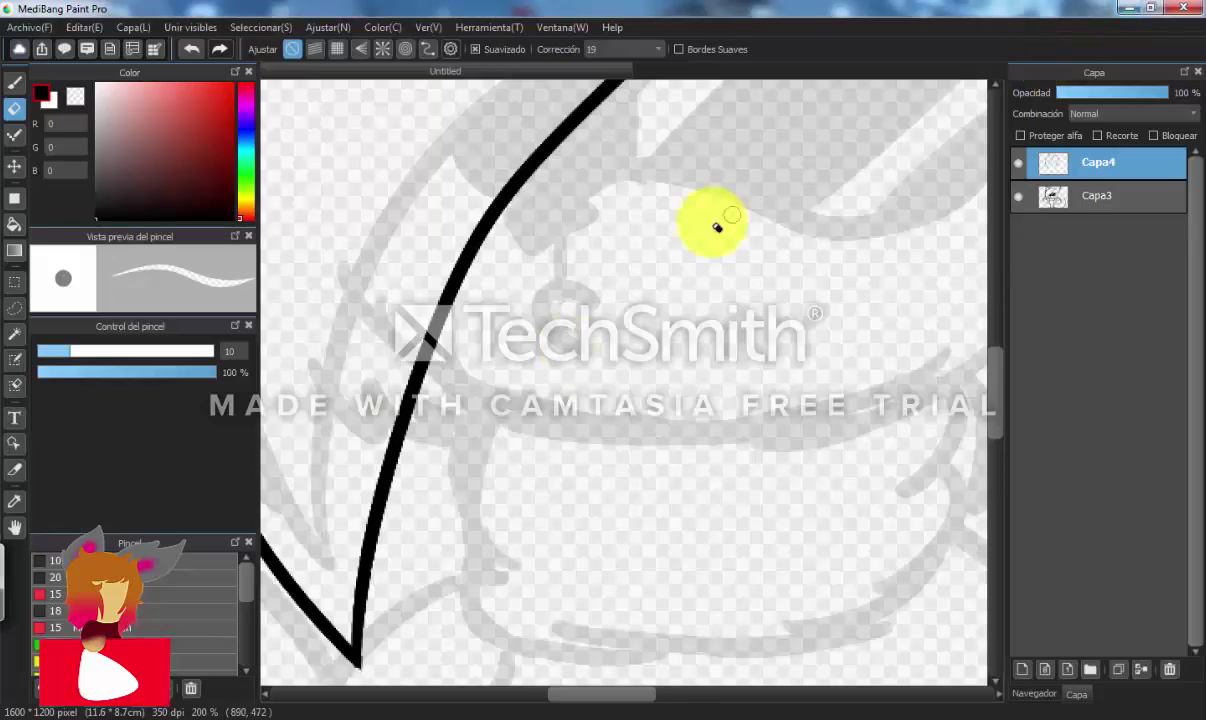
# Ink the nose, mouth and outline of the sunglasses, including the line dividing the bridge from the lens
pyautogui.scroll(-2, 700, 240)
pyautogui.scroll(2, 620, 300)
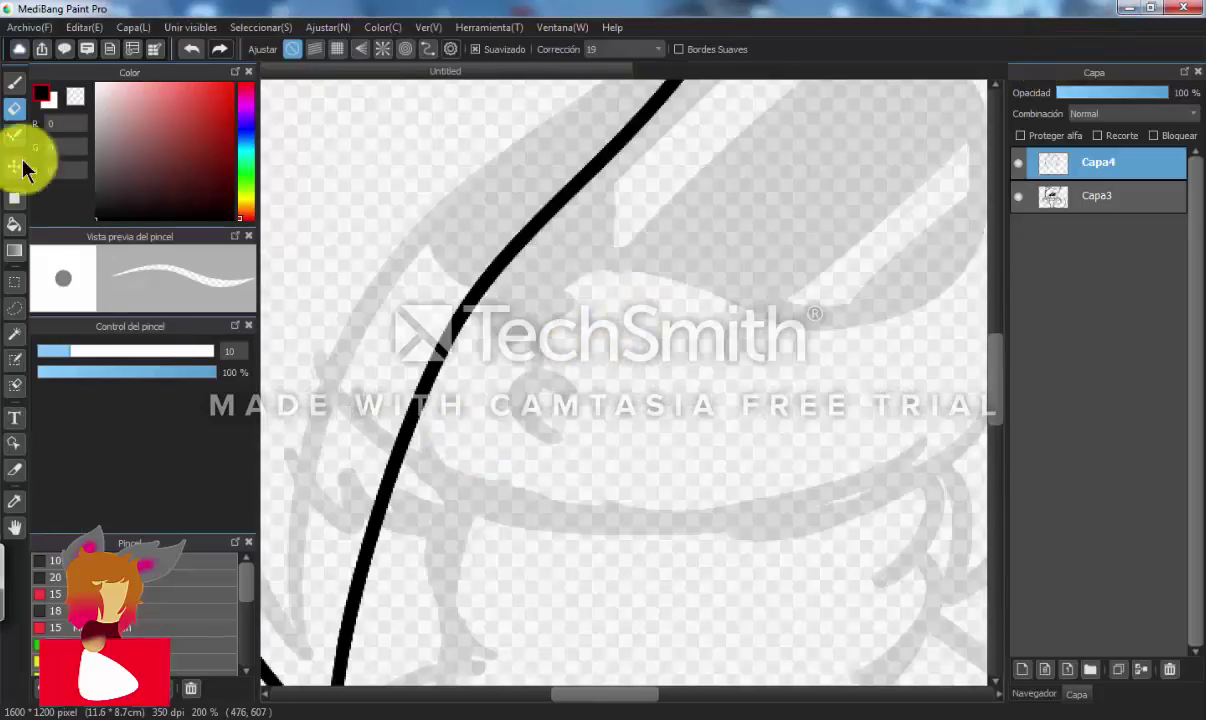
pyautogui.click(14, 84)
pyautogui.scroll(-2, 516, 378)
pyautogui.scroll(3, 632, 240)
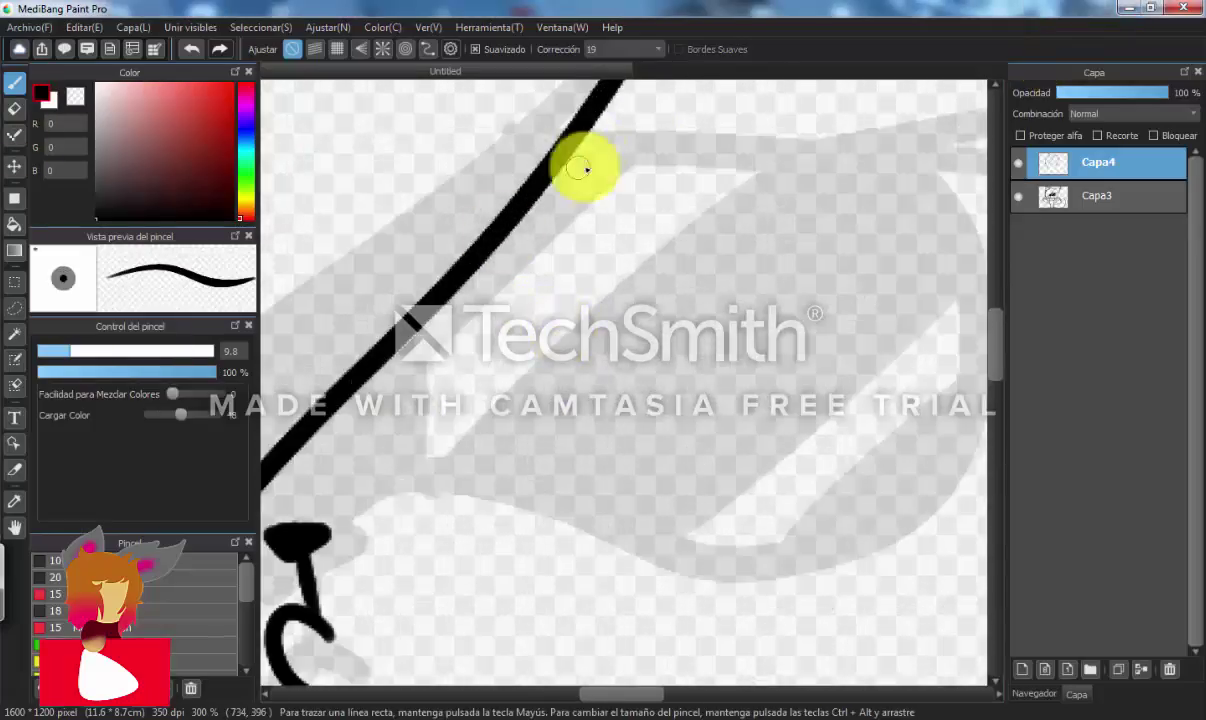
pyautogui.moveTo(573, 151)
pyautogui.mouseDown()
pyautogui.moveTo(353, 501)
pyautogui.moveTo(270, 466)
pyautogui.mouseUp()
pyautogui.moveTo(622, 176); pyautogui.dragTo(370, 387)
pyautogui.click(192, 49)
pyautogui.moveTo(660, 170); pyautogui.dragTo(404, 358)
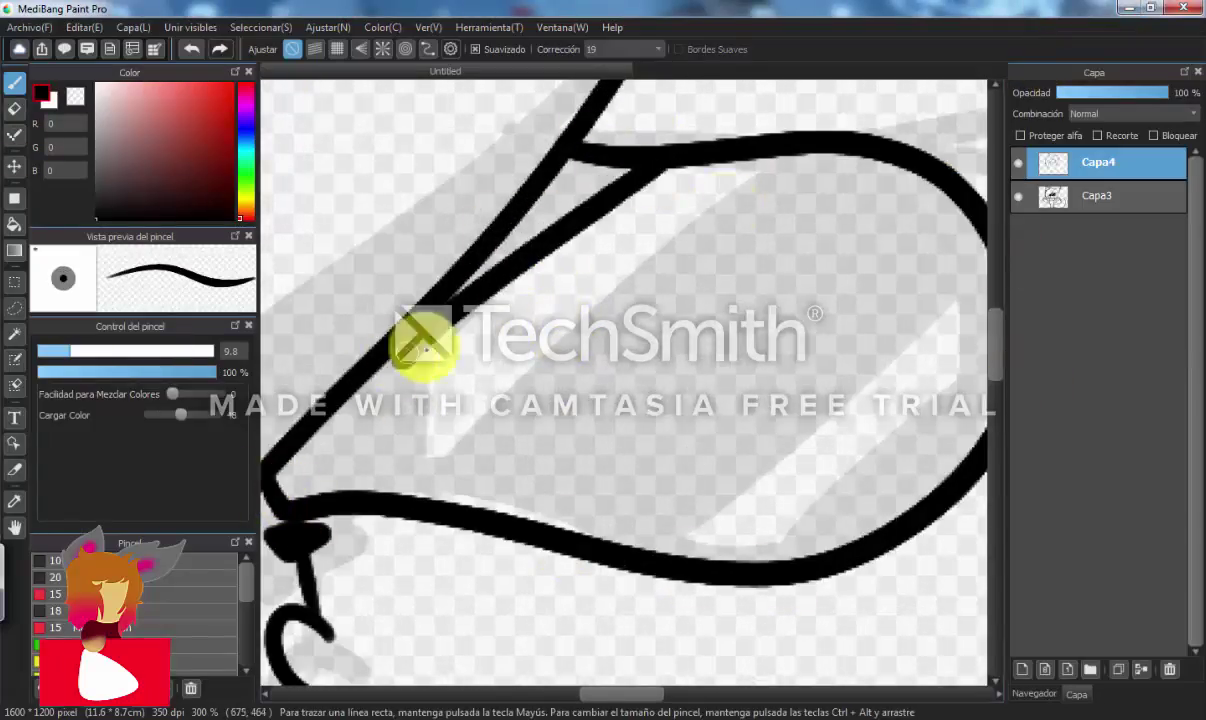
# Draw the diagonal reflection stripes across the sunglasses lens
pyautogui.moveTo(760, 168); pyautogui.dragTo(396, 494)
pyautogui.moveTo(972, 240); pyautogui.dragTo(670, 515)
pyautogui.click(192, 49)
pyautogui.moveTo(925, 200)
pyautogui.mouseDown()
pyautogui.moveTo(668, 530)
pyautogui.moveTo(880, 355)
pyautogui.mouseUp()
pyautogui.scroll(-2, 771, 374)
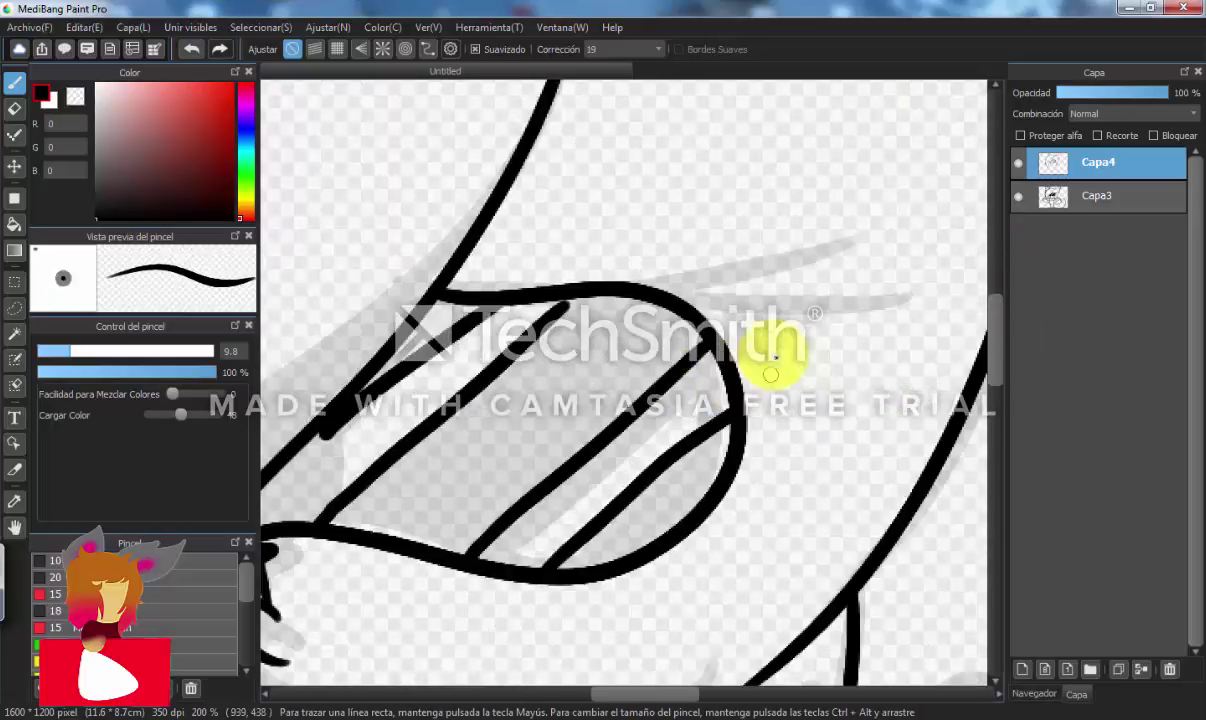
# Fill the lens areas between the reflection stripes with black and paint over the gaps left along the frame
pyautogui.click(14, 224)
pyautogui.click(400, 517)
pyautogui.click(14, 84)
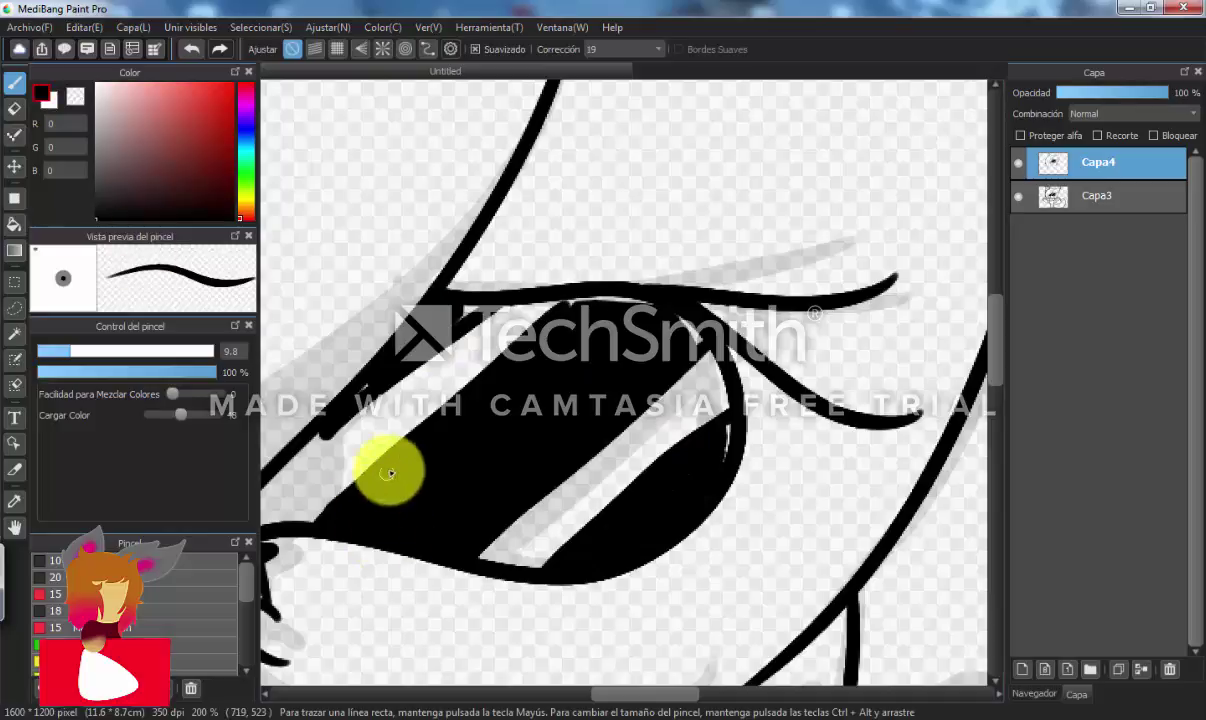
pyautogui.moveTo(595, 305); pyautogui.dragTo(698, 378)
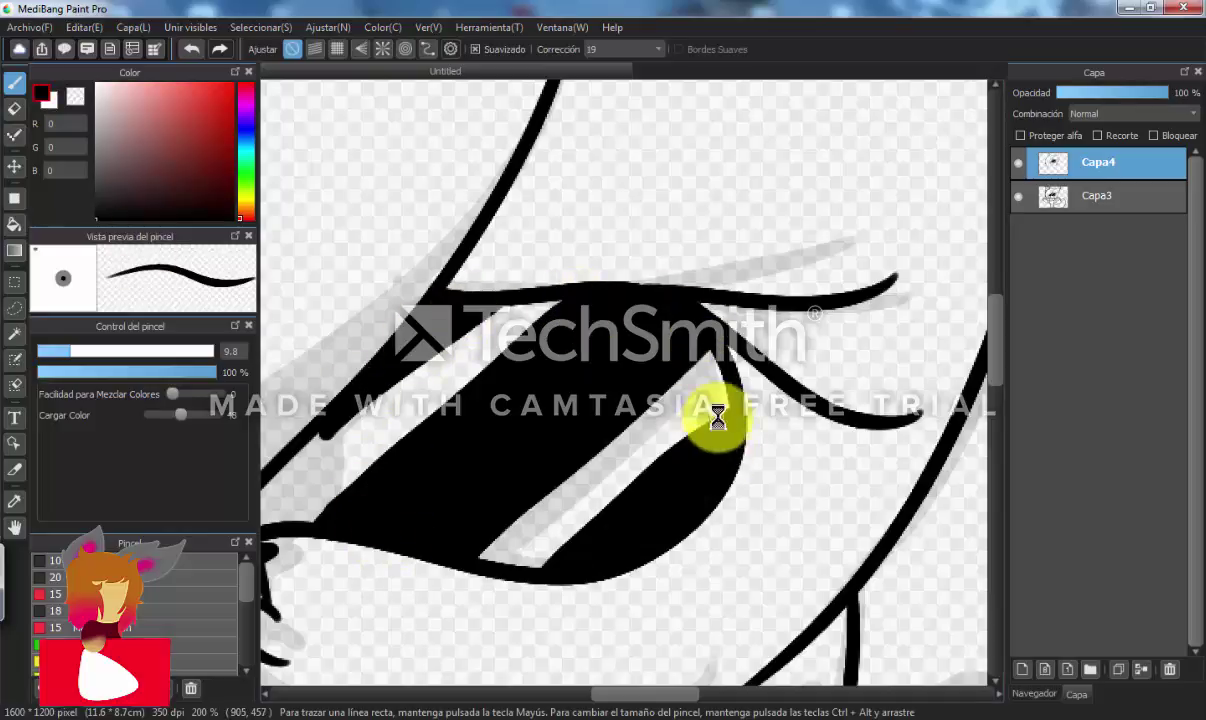
# Ink the chin line and the scarf outline below the face
pyautogui.scroll(-2, 718, 417)
pyautogui.moveTo(782, 362); pyautogui.dragTo(744, 387)
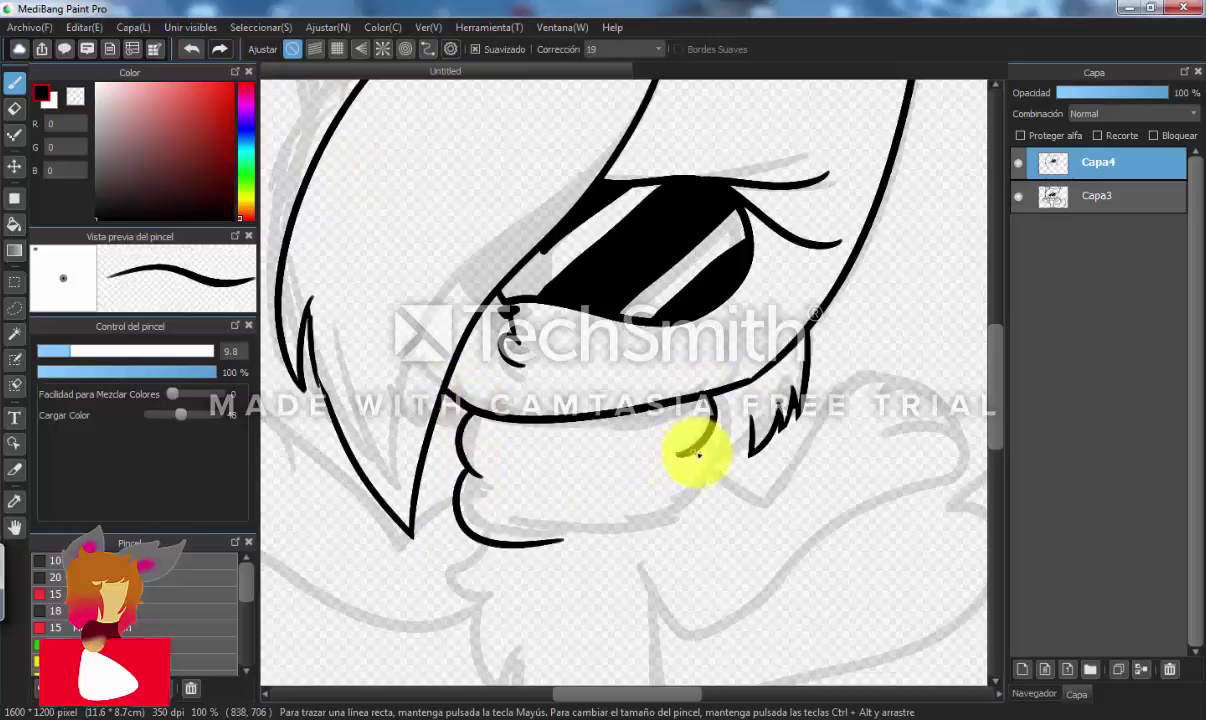
# Ink the left ear with its furry tip and erase the line end overlapping the hair
pyautogui.scroll(-4, 420, 447)
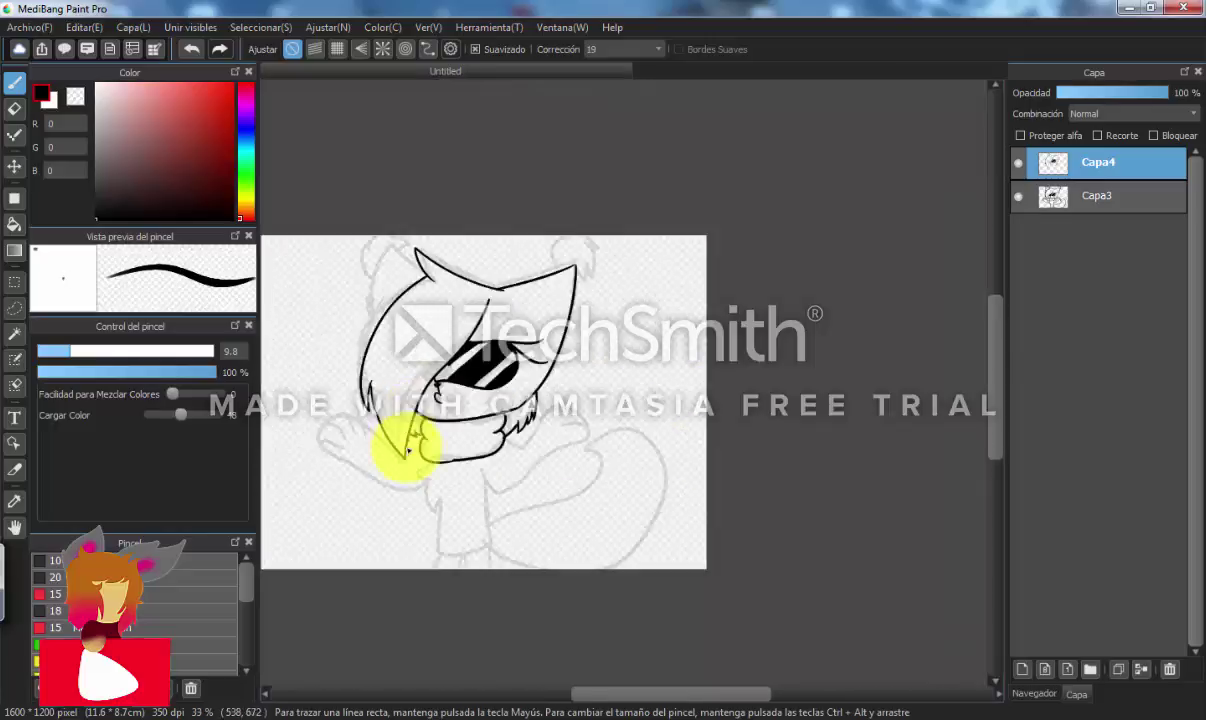
pyautogui.scroll(4, 360, 310)
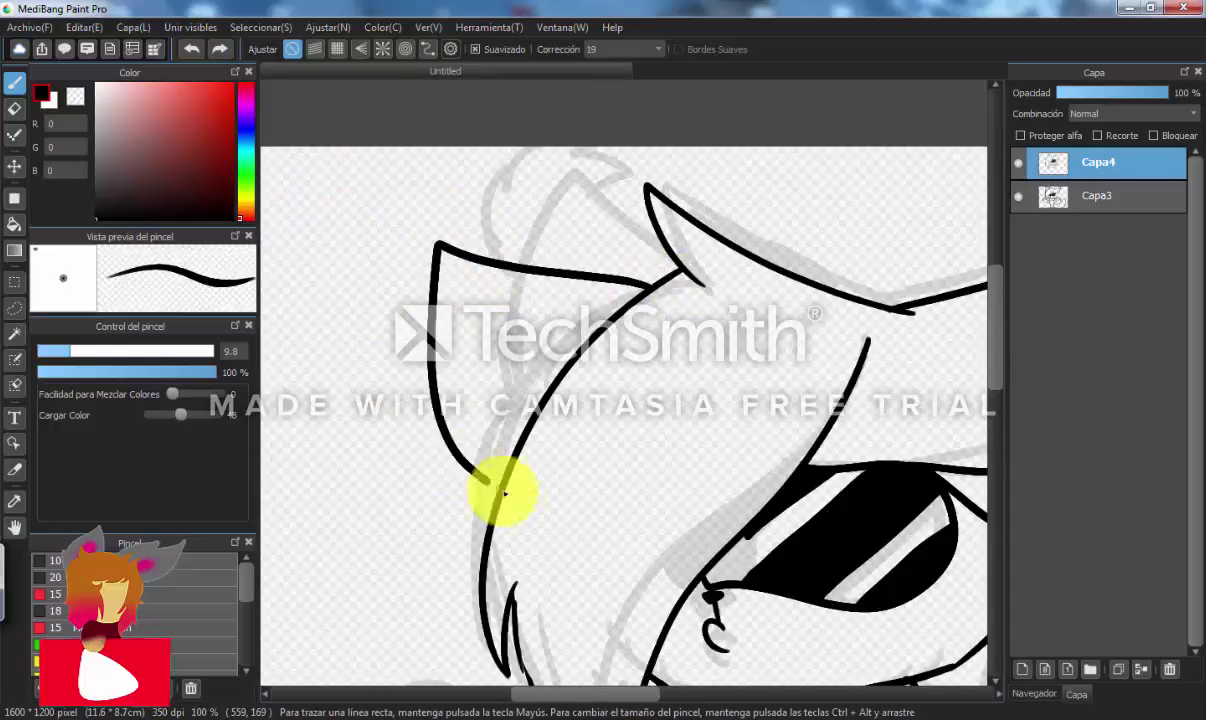
pyautogui.click(14, 108)
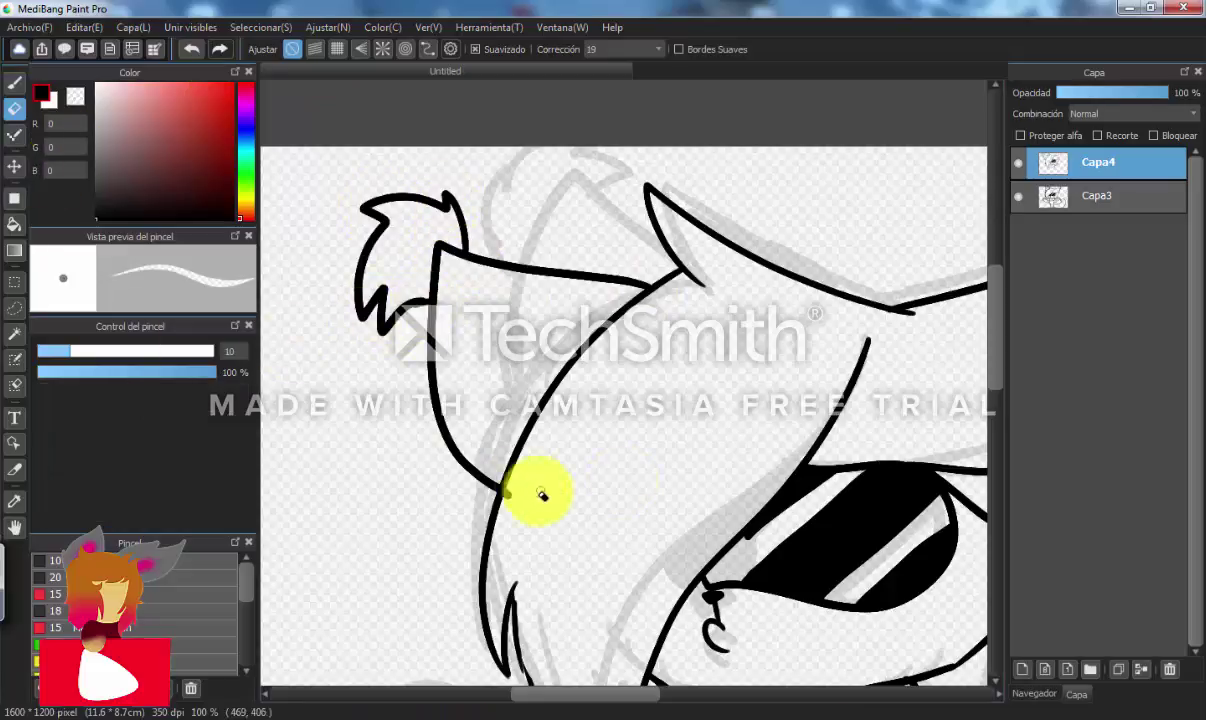
pyautogui.scroll(-4, 484, 467)
pyautogui.scroll(4, 550, 635)
# Ink the chest fur tufts and the torso's left side below the scarf, erasing the overlapping line end at the tuft's tip
pyautogui.click(15, 83)
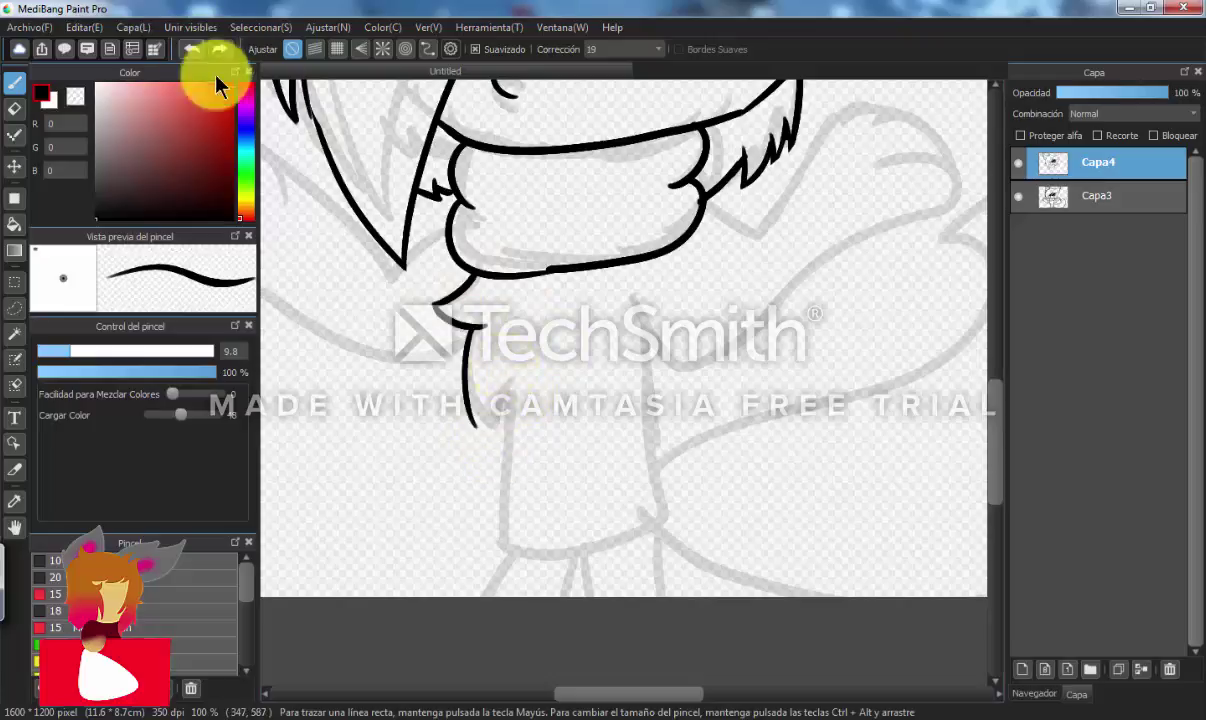
pyautogui.press('e')
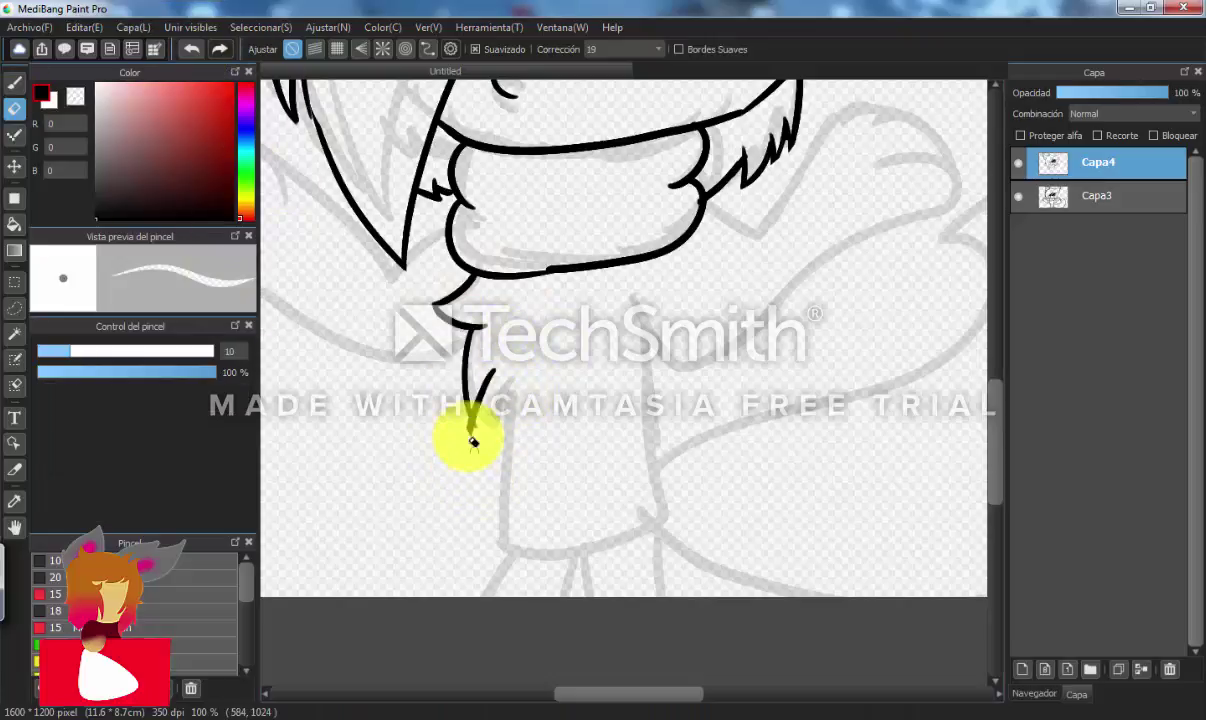
pyautogui.press('b')
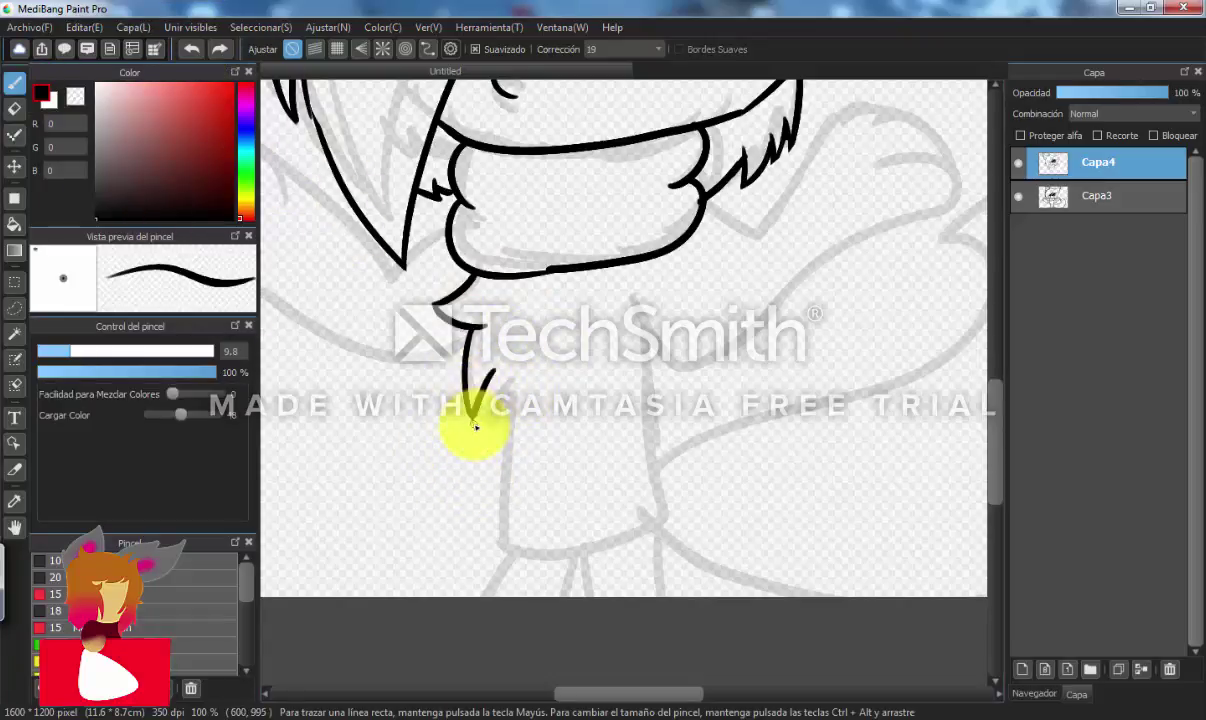
# Ink the body's right side: the raised arm with its finger lines, the torso edge and hem, and the curved tail
pyautogui.moveTo(757, 213)
pyautogui.mouseDown()
pyautogui.moveTo(834, 238)
pyautogui.moveTo(799, 310)
pyautogui.mouseUp()
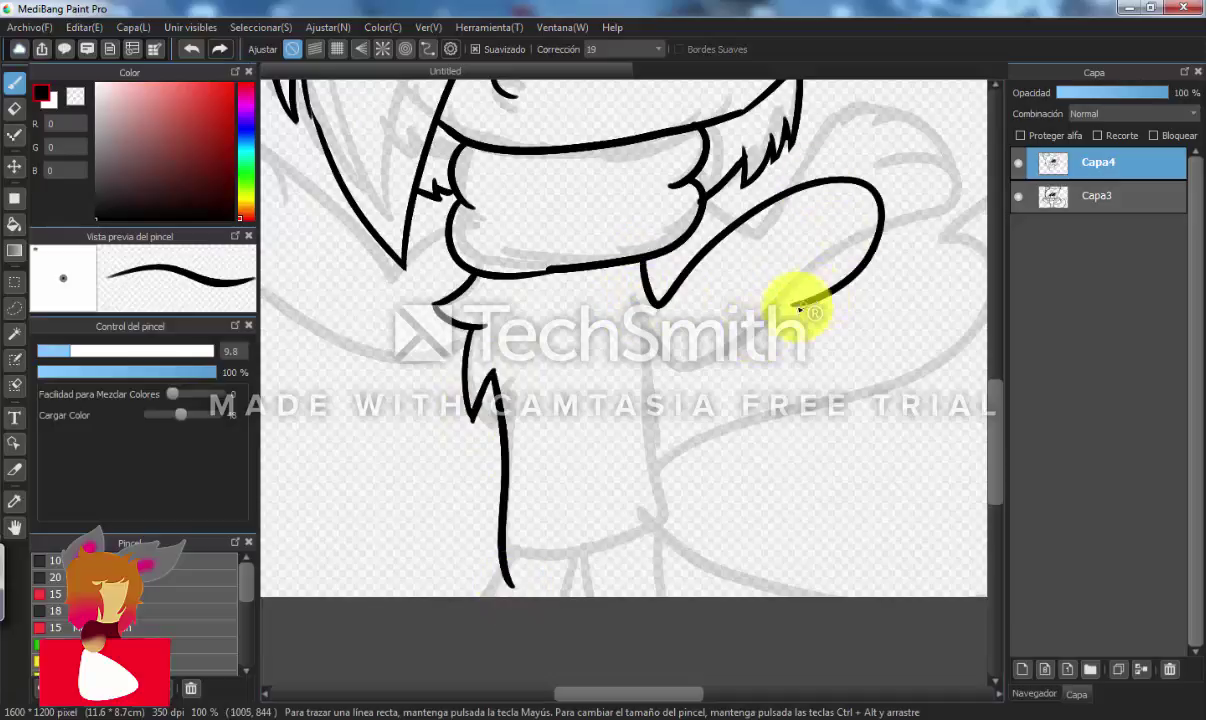
pyautogui.moveTo(645, 380)
pyautogui.mouseDown()
pyautogui.moveTo(603, 570)
pyautogui.moveTo(517, 585)
pyautogui.mouseUp()
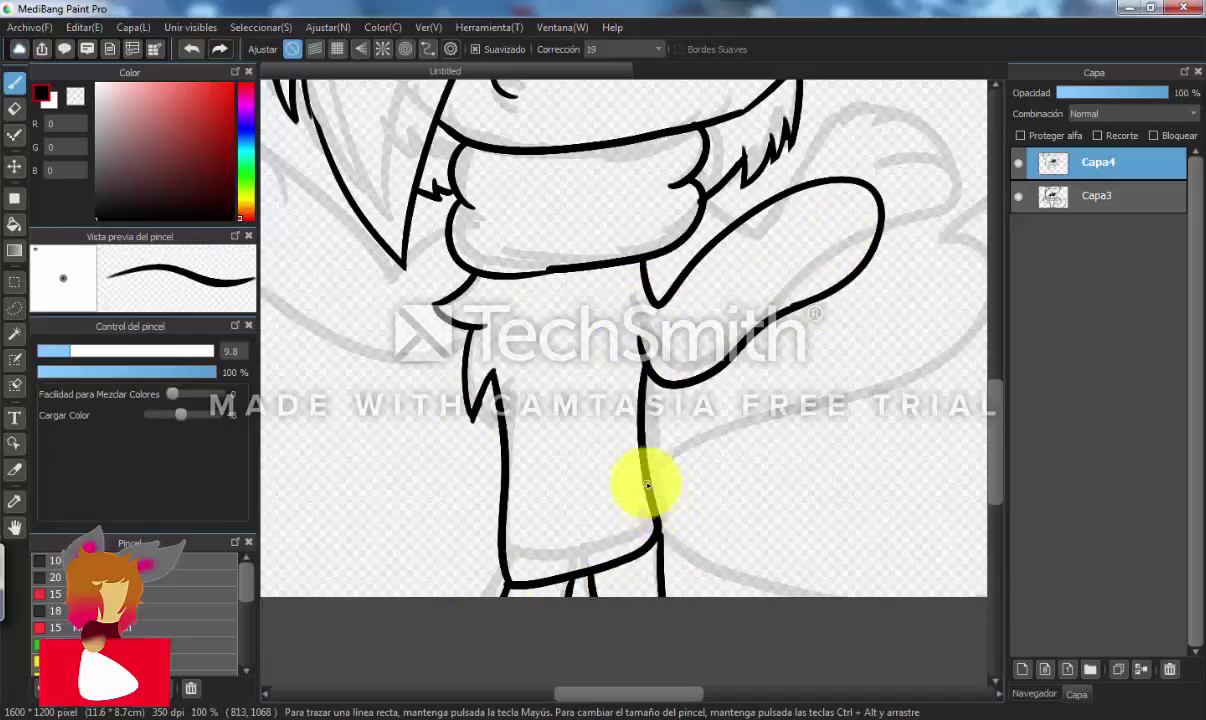
pyautogui.press('e')
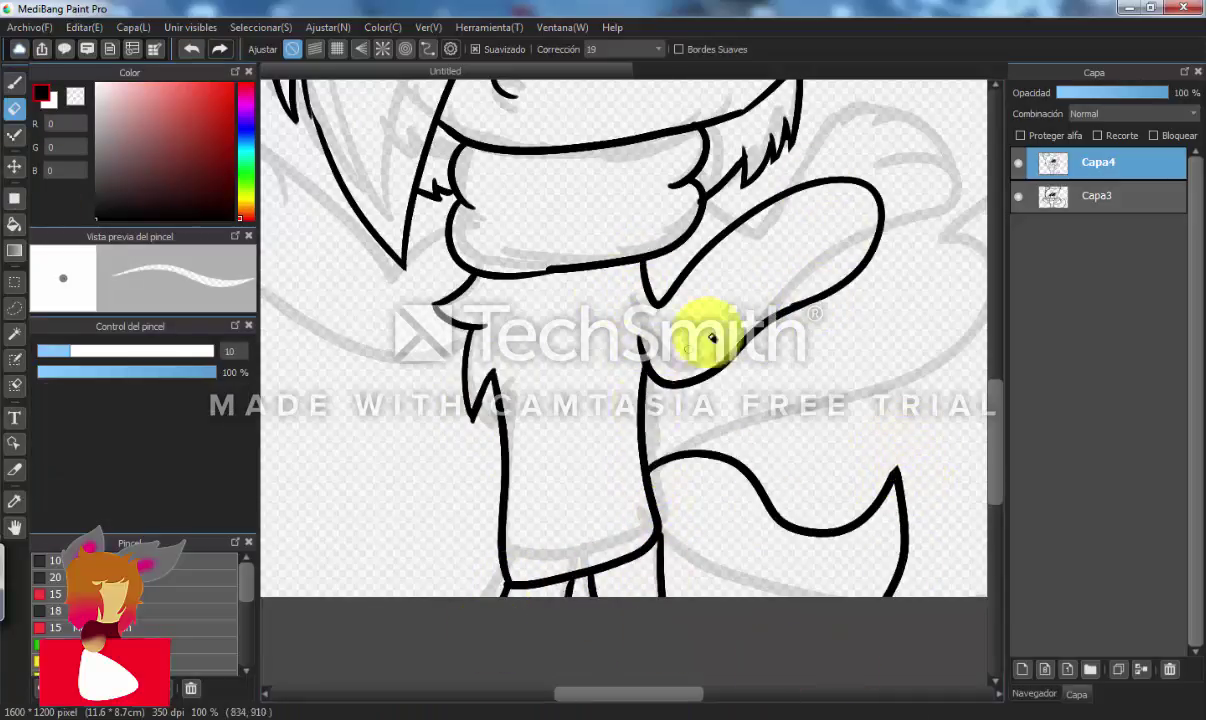
pyautogui.press('b')
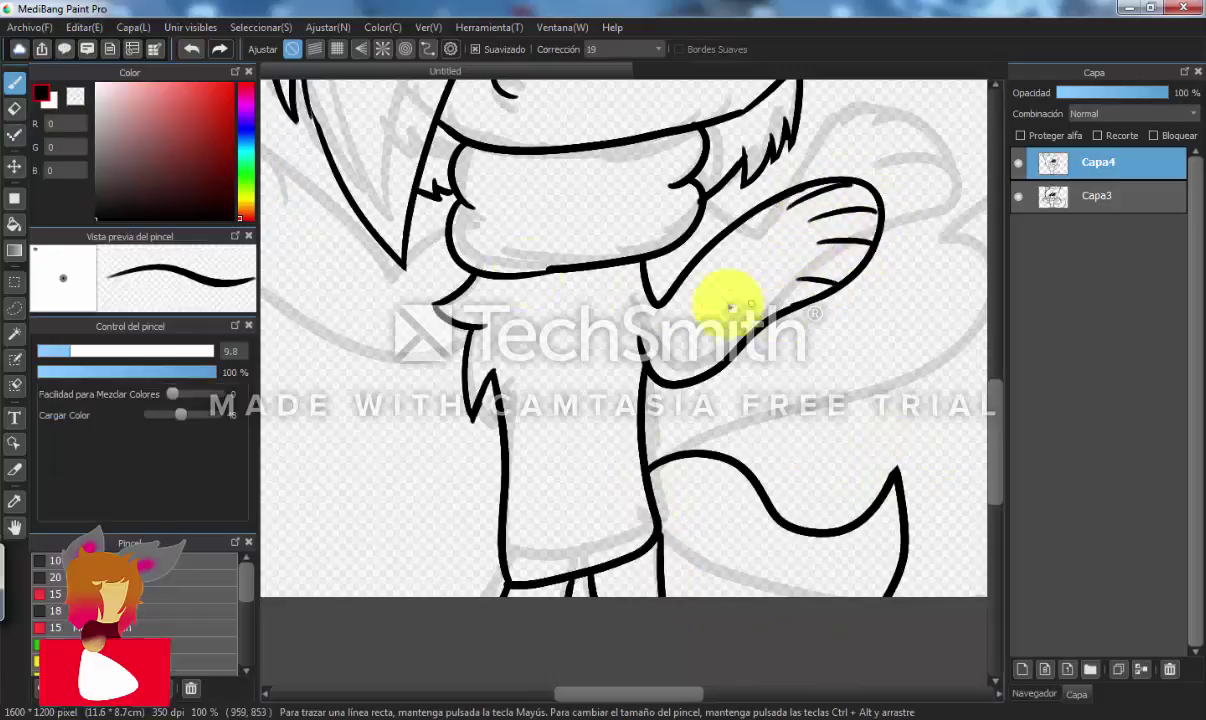
# Ink the raised left arm and add the finger lines on its paw
pyautogui.moveTo(440, 292); pyautogui.dragTo(201, 203)
pyautogui.scroll(2, 399, 362)
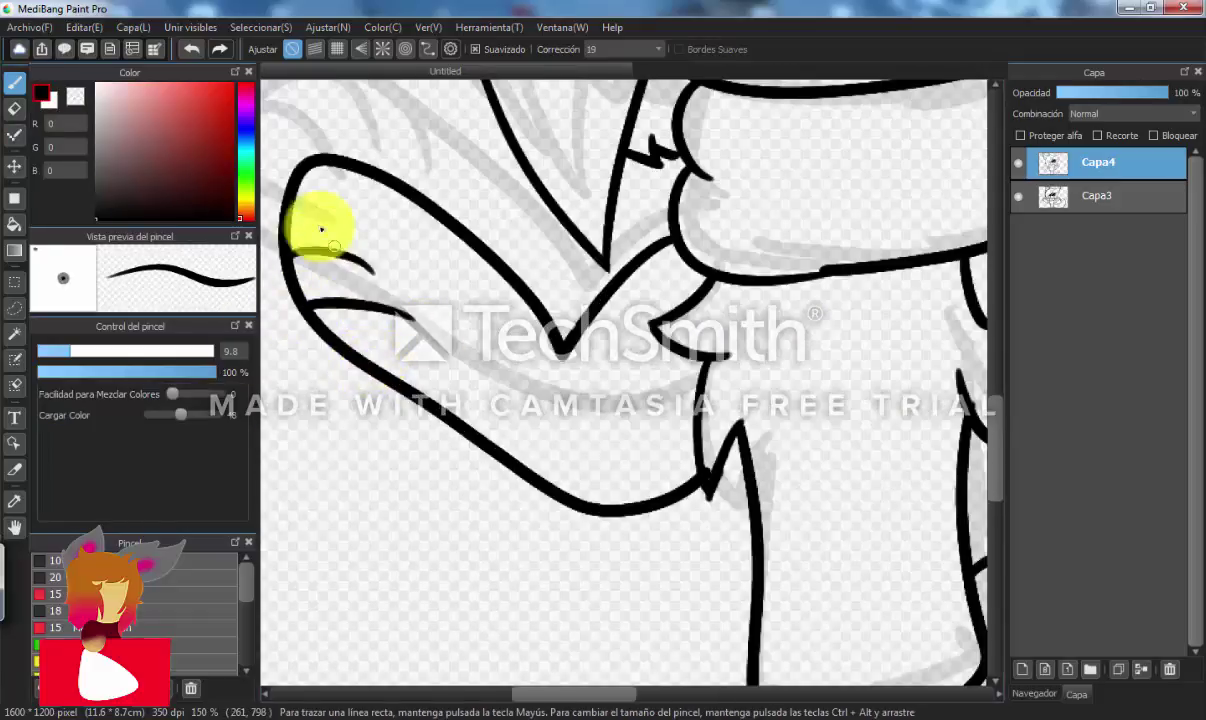
pyautogui.scroll(-4, 423, 340)
pyautogui.scroll(1, 423, 340)
# Switch to the YouTube speedpaint video in the browser and restart it from the beginning
pyautogui.click(105, 698)
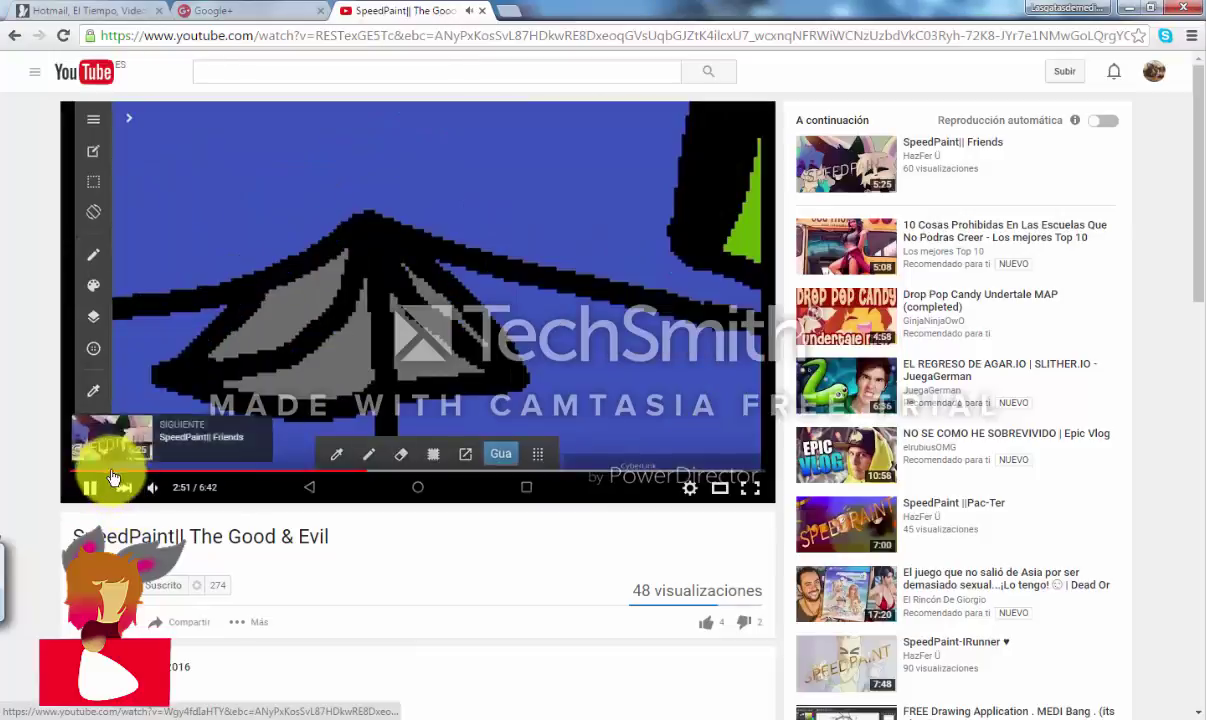
pyautogui.click(77, 470)
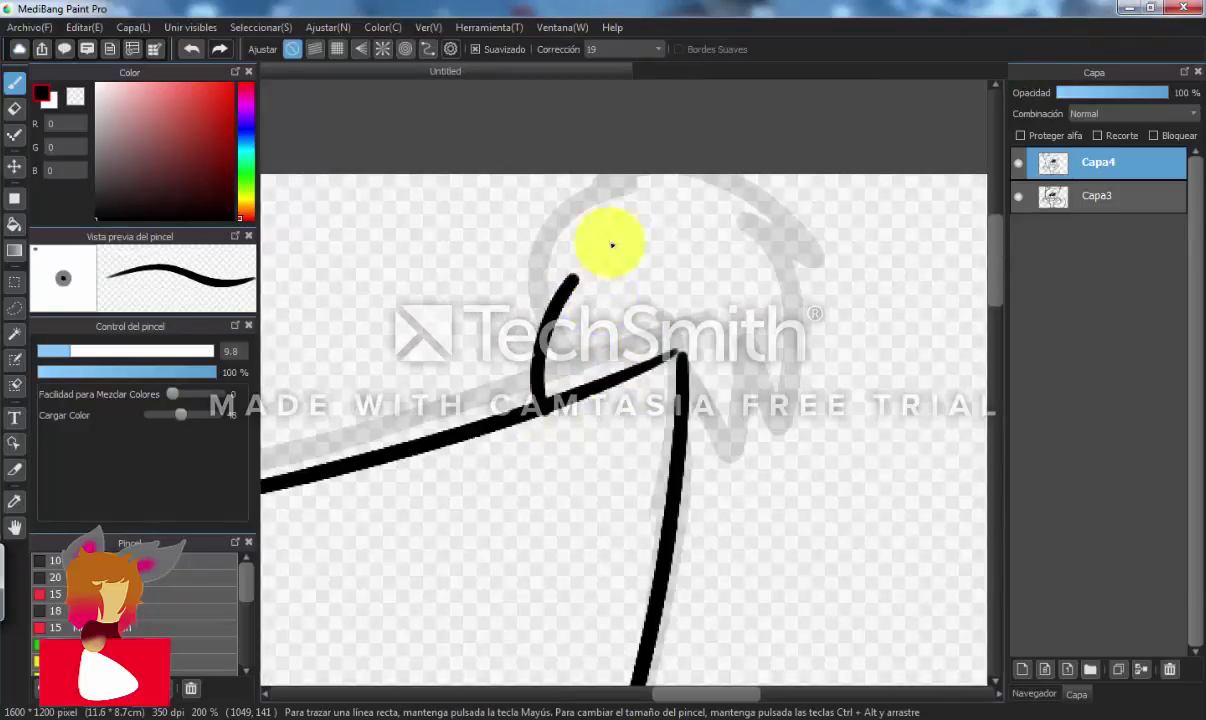
# Ink the furry tip of the right ear over the sketch
pyautogui.moveTo(610, 245)
pyautogui.mouseDown()
pyautogui.moveTo(789, 357)
pyautogui.moveTo(695, 580)
pyautogui.mouseUp()
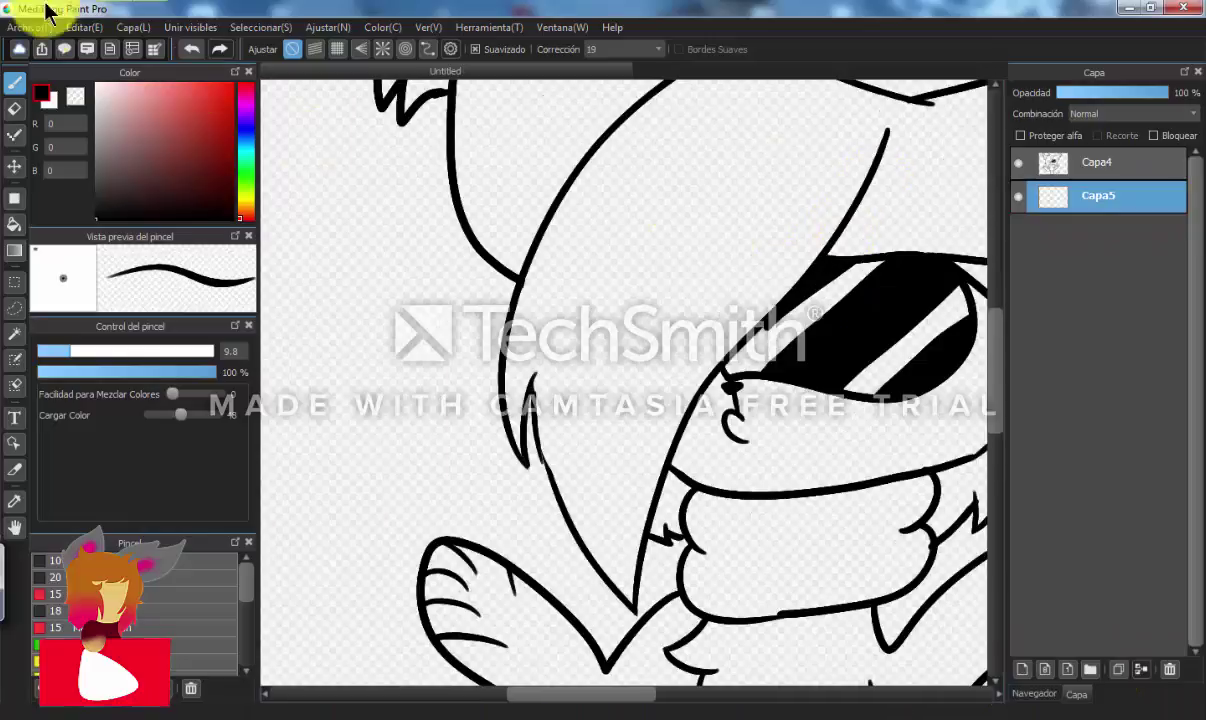
# Search the pictures library for "pa" and open the reference drawing 38.png from the paint tool dibujos folder
pyautogui.click(29, 27)
pyautogui.click(70, 64)
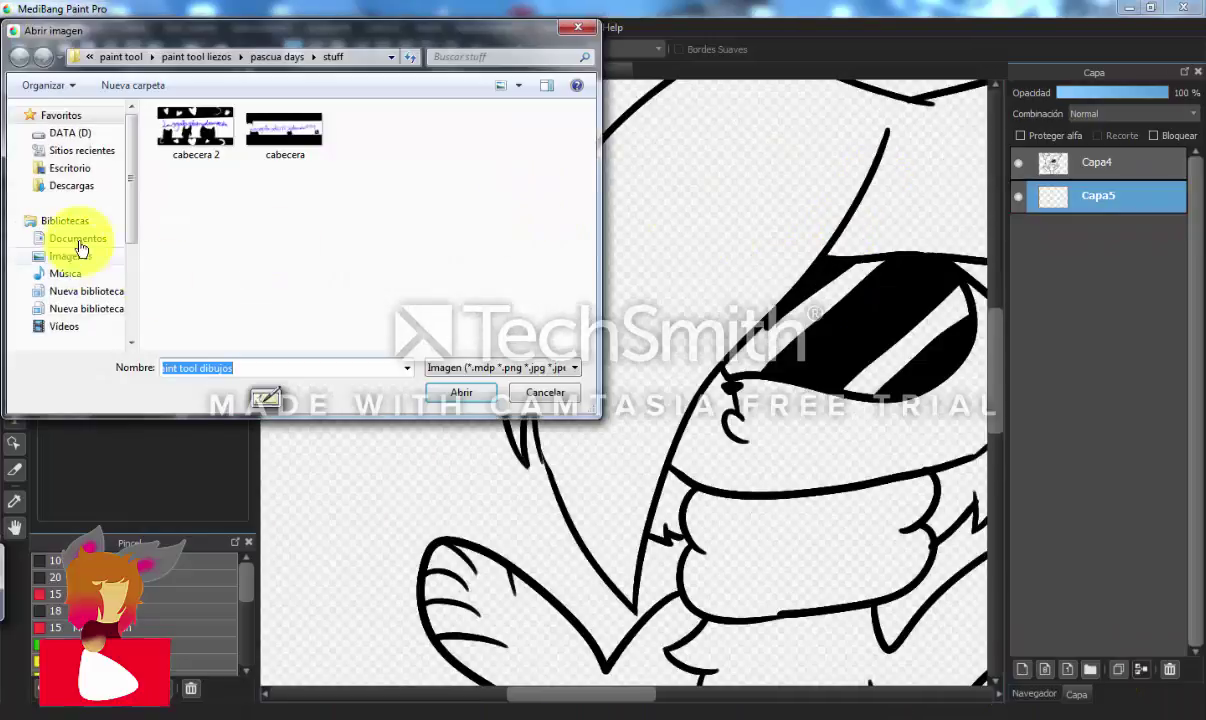
pyautogui.click(70, 256)
pyautogui.click(505, 58)
pyautogui.write('pa')
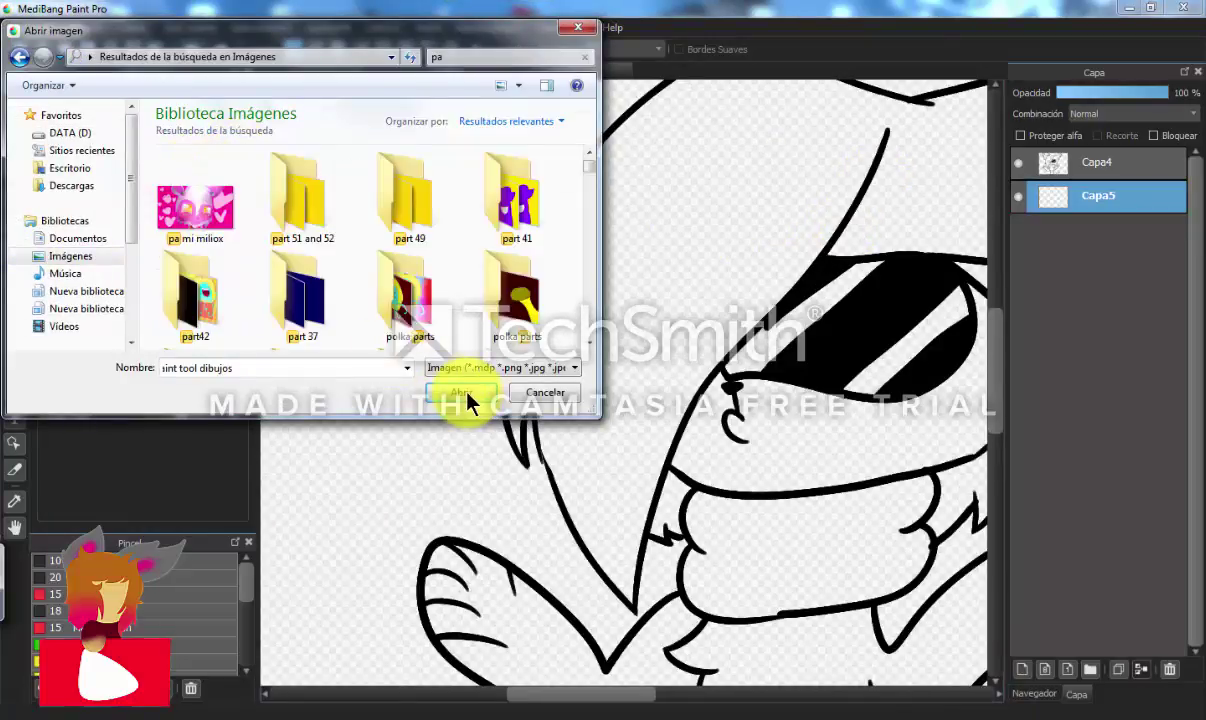
pyautogui.click(461, 392)
pyautogui.moveTo(589, 301); pyautogui.dragTo(594, 270)
pyautogui.doubleClick(182, 222)
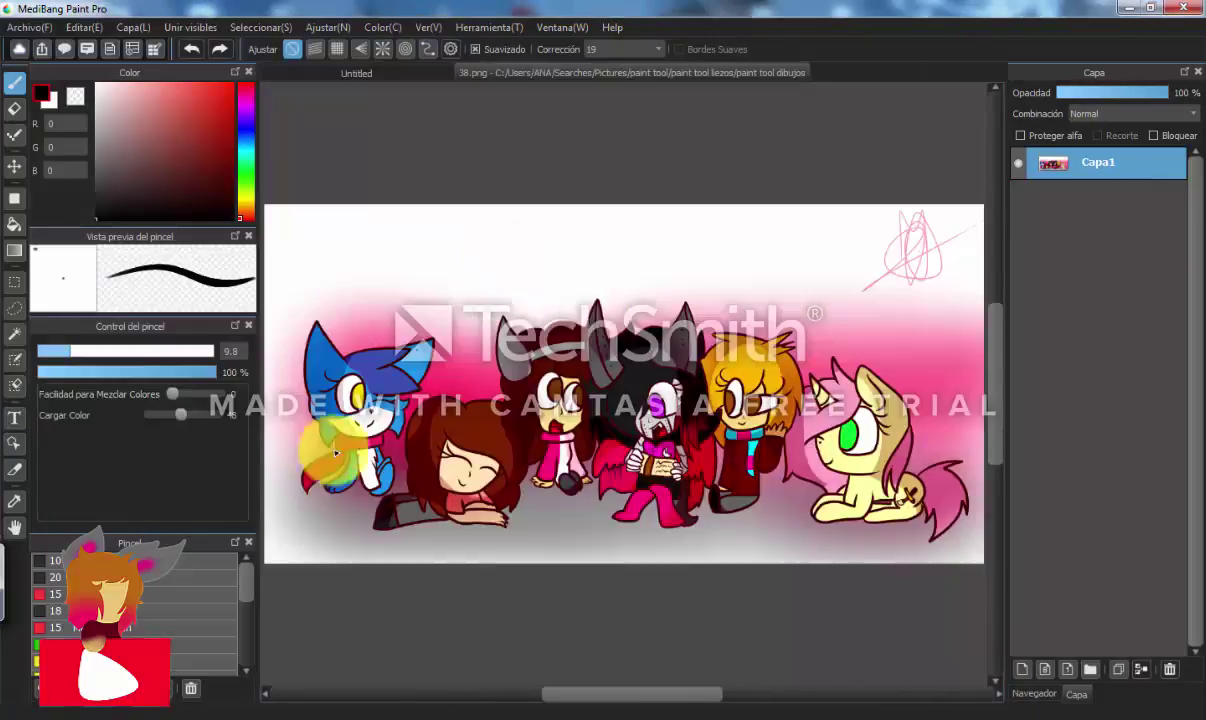
# Sample the reference cat's light blue, fill the head, hair and right arm on Capa5, and touch up small gaps
pyautogui.scroll(5, 328, 440)
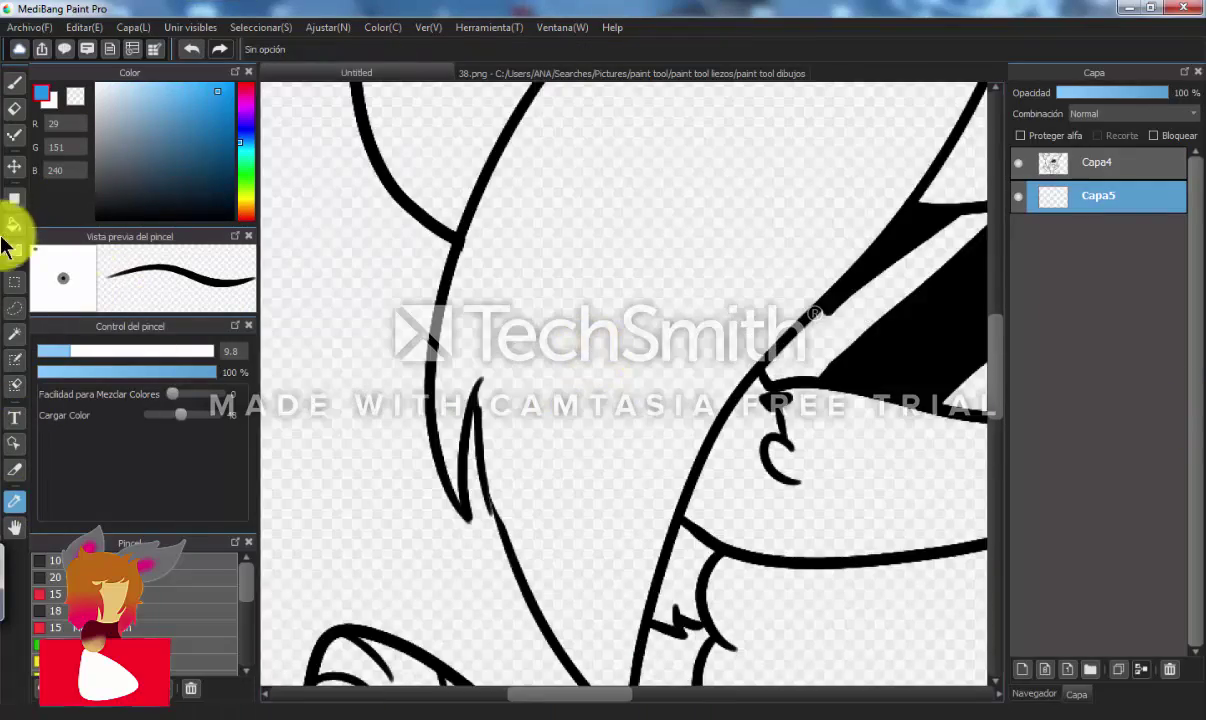
pyautogui.click(593, 445)
pyautogui.scroll(10, 593, 445)
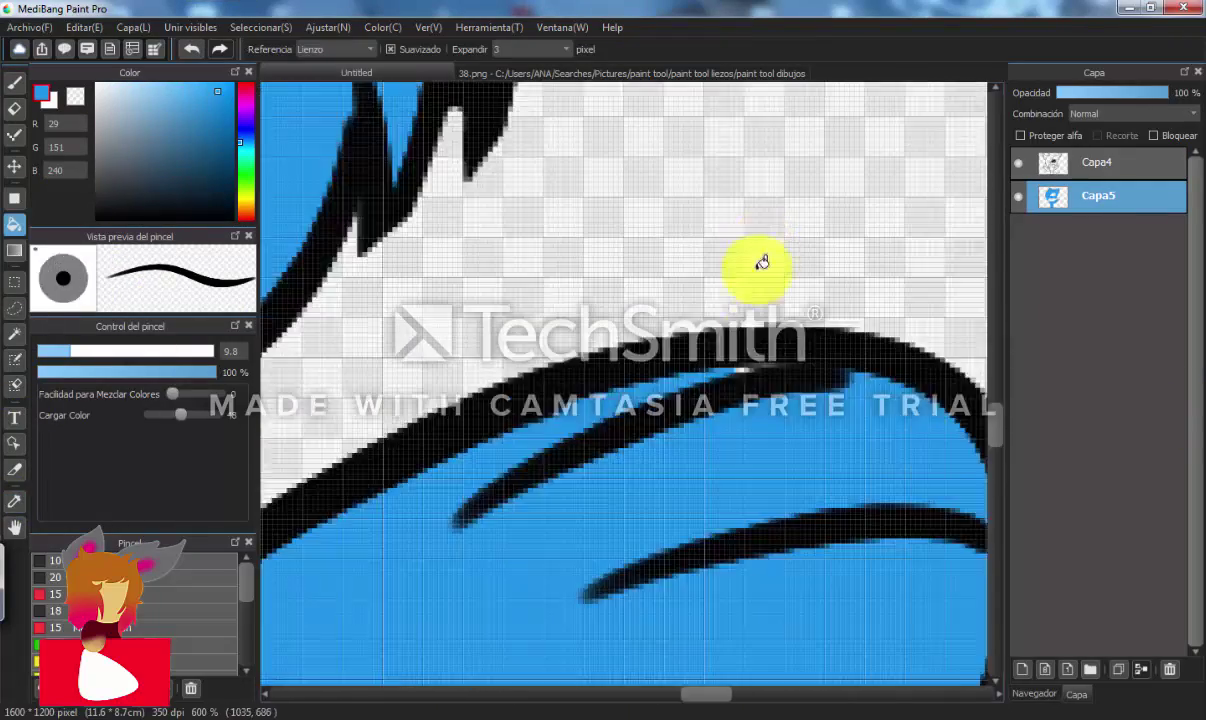
pyautogui.press('b')
pyautogui.scroll(-4, 558, 553)
# Switch to white and add a new layer clipped to the light blue layer Capa5
pyautogui.press('x')
pyautogui.click(1021, 669)
pyautogui.click(1098, 136)
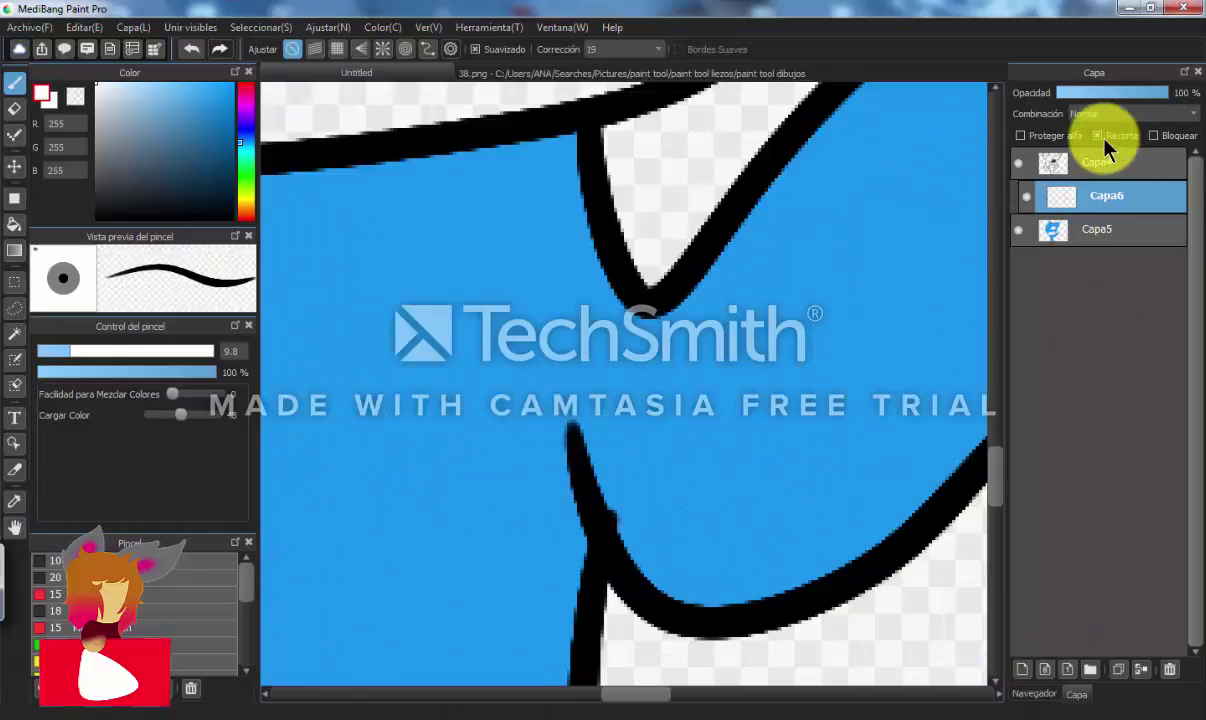
# Draw a white boundary between the torso and the right arm, and fill the torso with white
pyautogui.moveTo(565, 138); pyautogui.dragTo(577, 437)
pyautogui.scroll(-3, 535, 225)
pyautogui.click(14, 225)
pyautogui.click(622, 400)
pyautogui.scroll(-3, 615, 395)
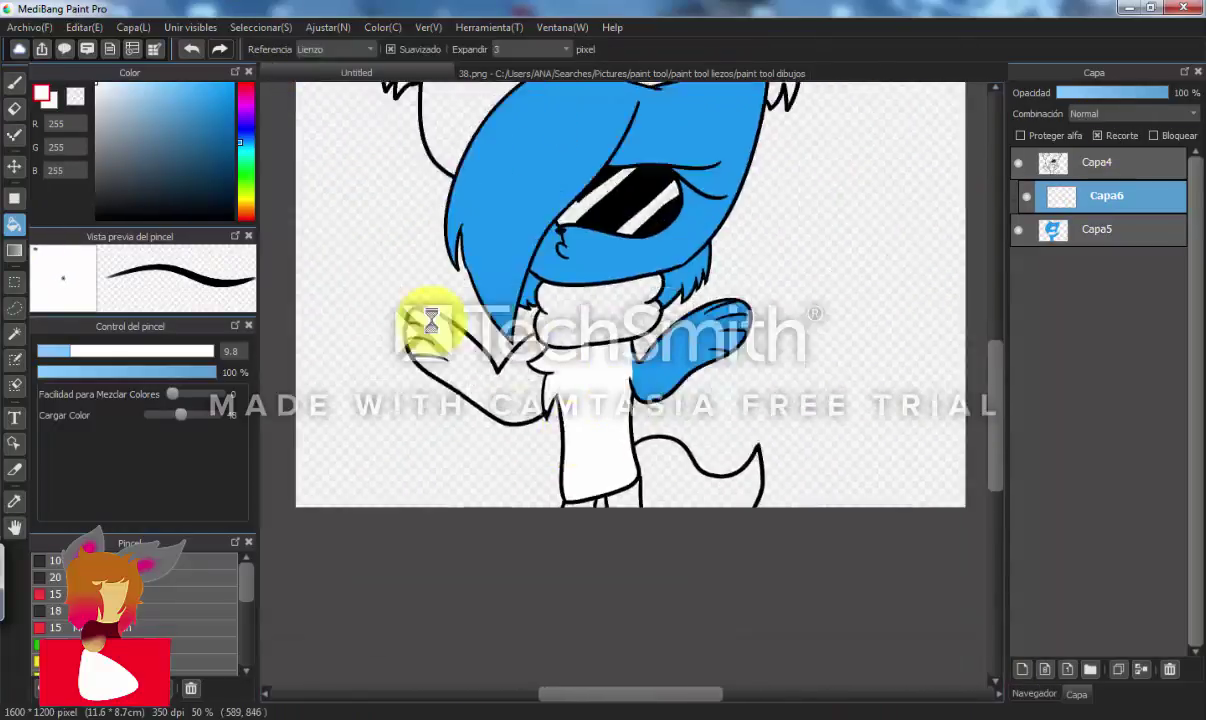
# Sample the dark blue of the reference cat's hair in 38.png and return to the untitled drawing
pyautogui.scroll(2, 480, 255)
pyautogui.scroll(3, 514, 202)
pyautogui.click(617, 73)
pyautogui.click(14, 501)
pyautogui.click(610, 212)
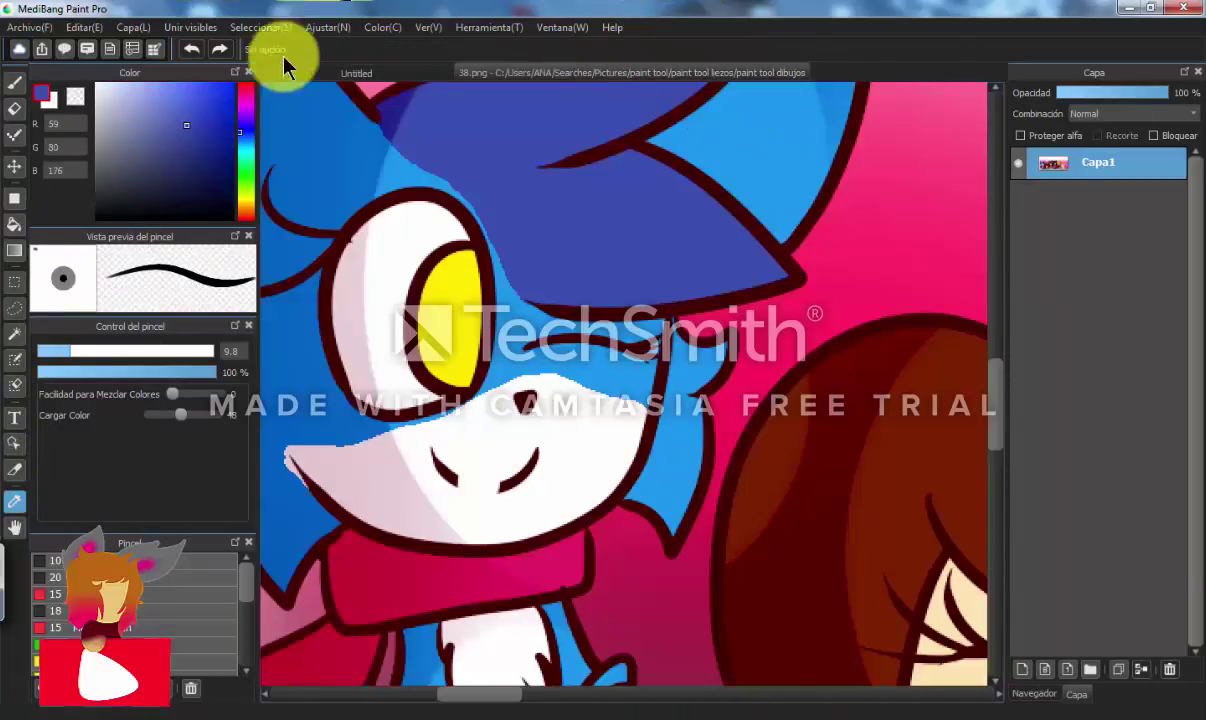
pyautogui.click(310, 72)
# Paint the pointed hair tuft on top of the head dark blue
pyautogui.click(14, 83)
pyautogui.scroll(-2, 385, 380)
pyautogui.scroll(2, 441, 212)
pyautogui.moveTo(520, 465)
pyautogui.mouseDown()
pyautogui.moveTo(635, 334)
pyautogui.moveTo(493, 345)
pyautogui.moveTo(506, 431)
pyautogui.moveTo(583, 436)
pyautogui.moveTo(587, 334)
pyautogui.moveTo(556, 335)
pyautogui.mouseUp()
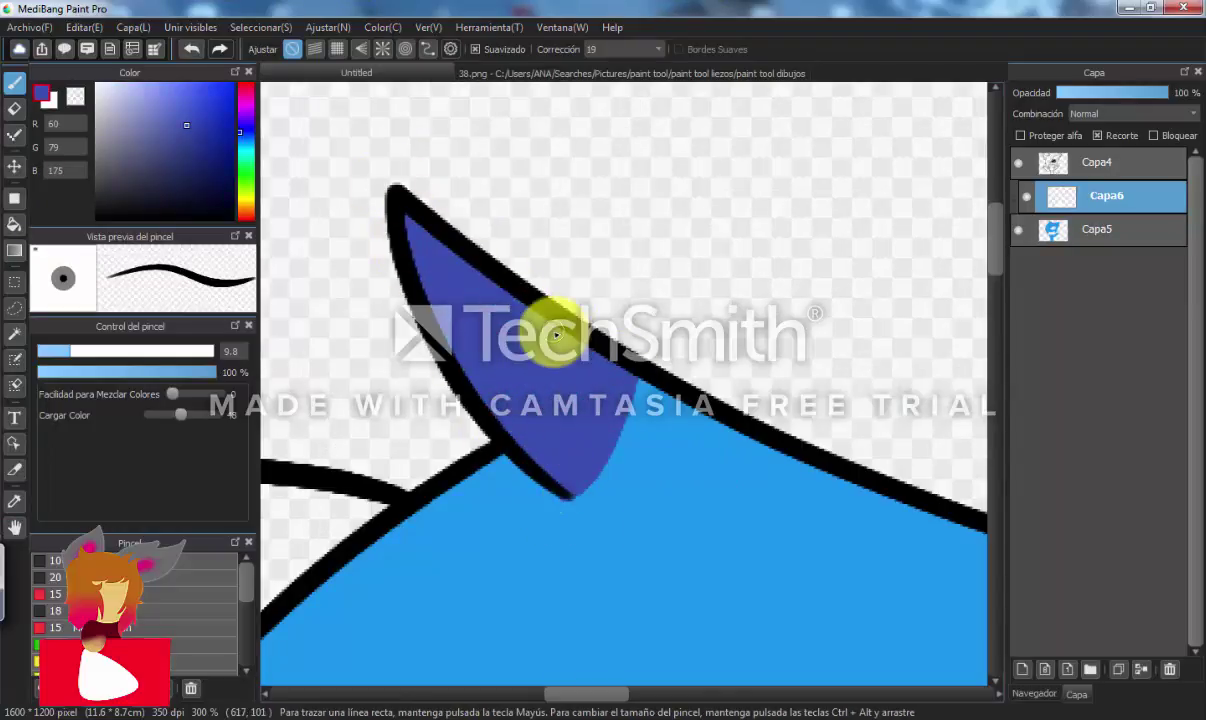
# Outline the dark blue area on the lower part of the fringe with a curved edge
pyautogui.scroll(-5, 586, 248)
pyautogui.scroll(4, 492, 476)
pyautogui.moveTo(380, 378)
pyautogui.mouseDown()
pyautogui.moveTo(765, 538)
pyautogui.moveTo(682, 678)
pyautogui.mouseUp()
pyautogui.scroll(-4, 755, 393)
pyautogui.scroll(5, 753, 408)
pyautogui.moveTo(849, 198)
pyautogui.mouseDown()
pyautogui.moveTo(893, 254)
pyautogui.moveTo(346, 179)
pyautogui.moveTo(310, 188)
pyautogui.mouseUp()
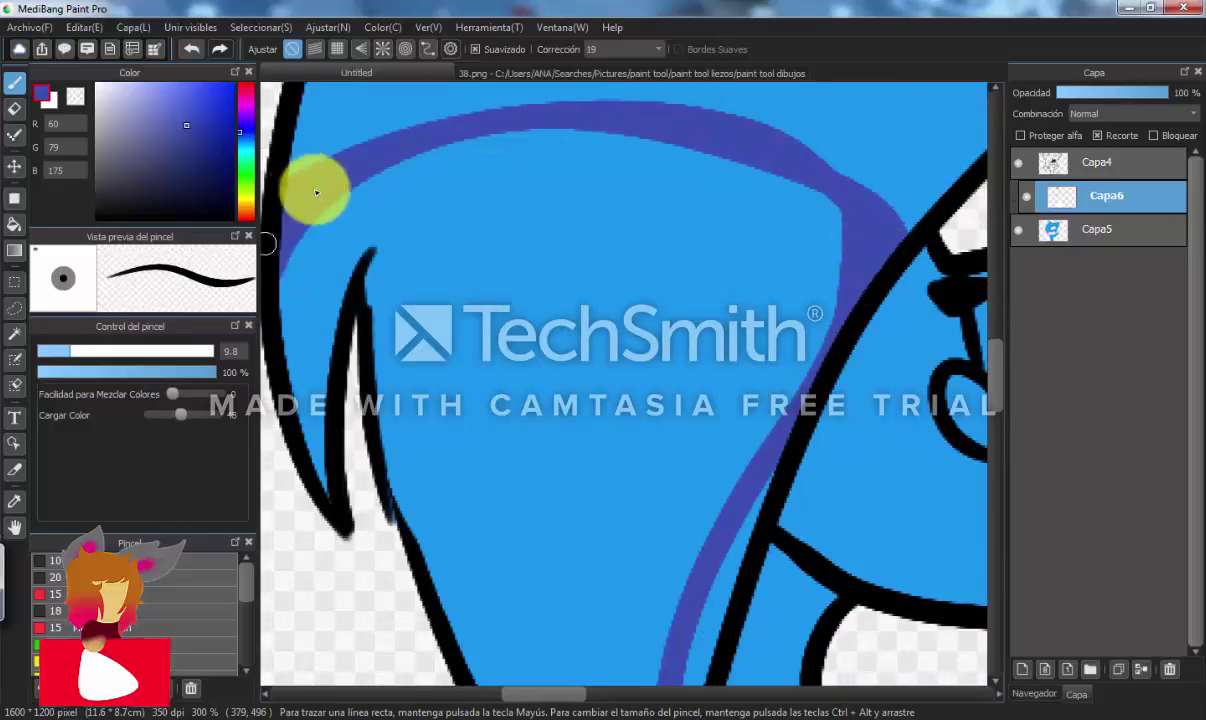
# Fill the outlined lower fringe with dark blue and paint over the gaps along its upper edge
pyautogui.scroll(-3, 428, 414)
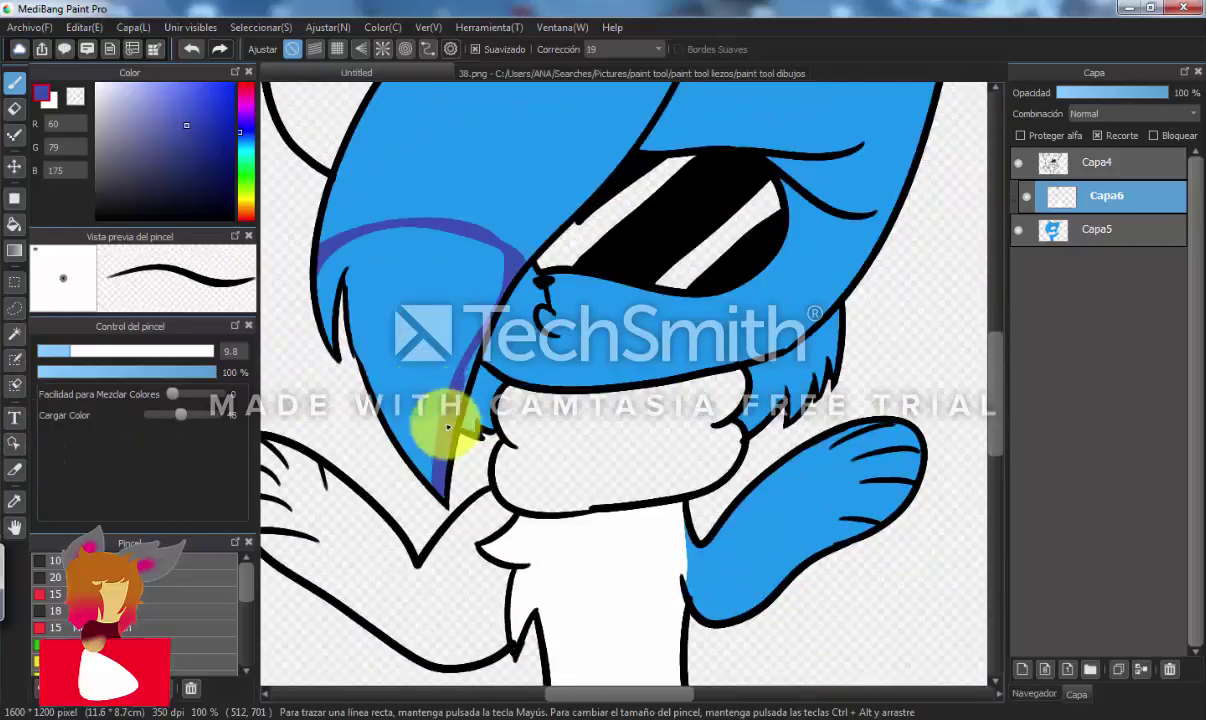
pyautogui.click(14, 224)
pyautogui.click(397, 283)
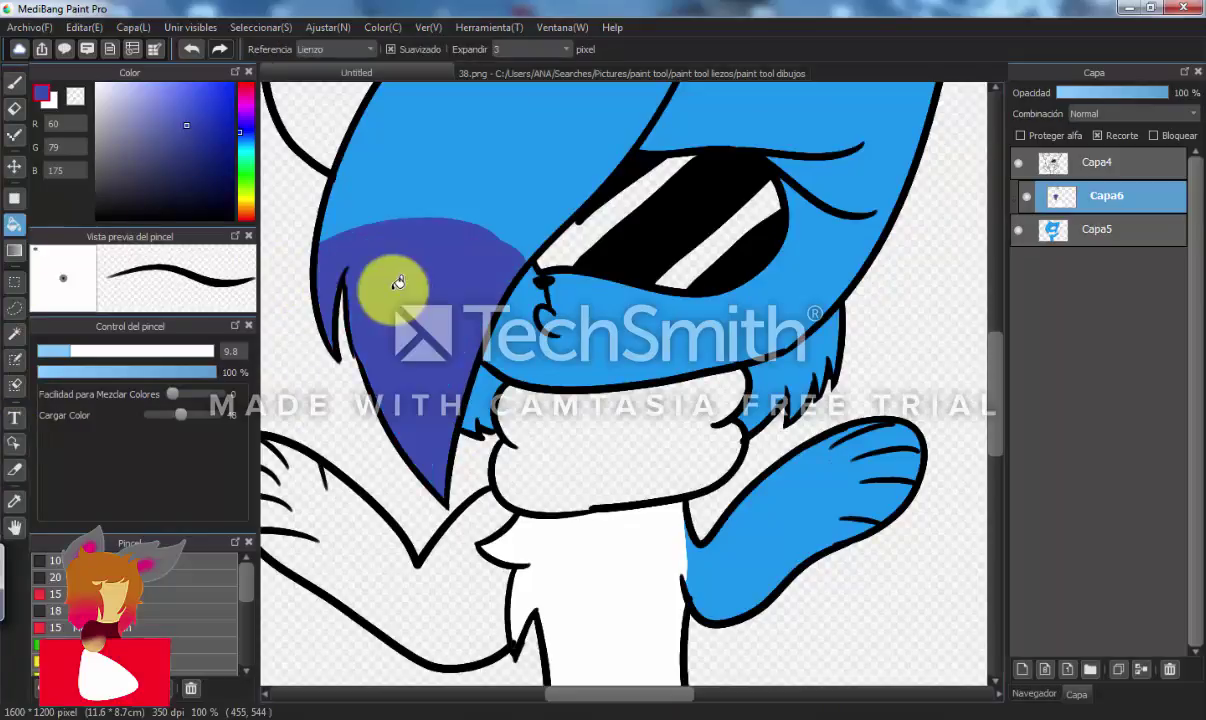
pyautogui.click(14, 82)
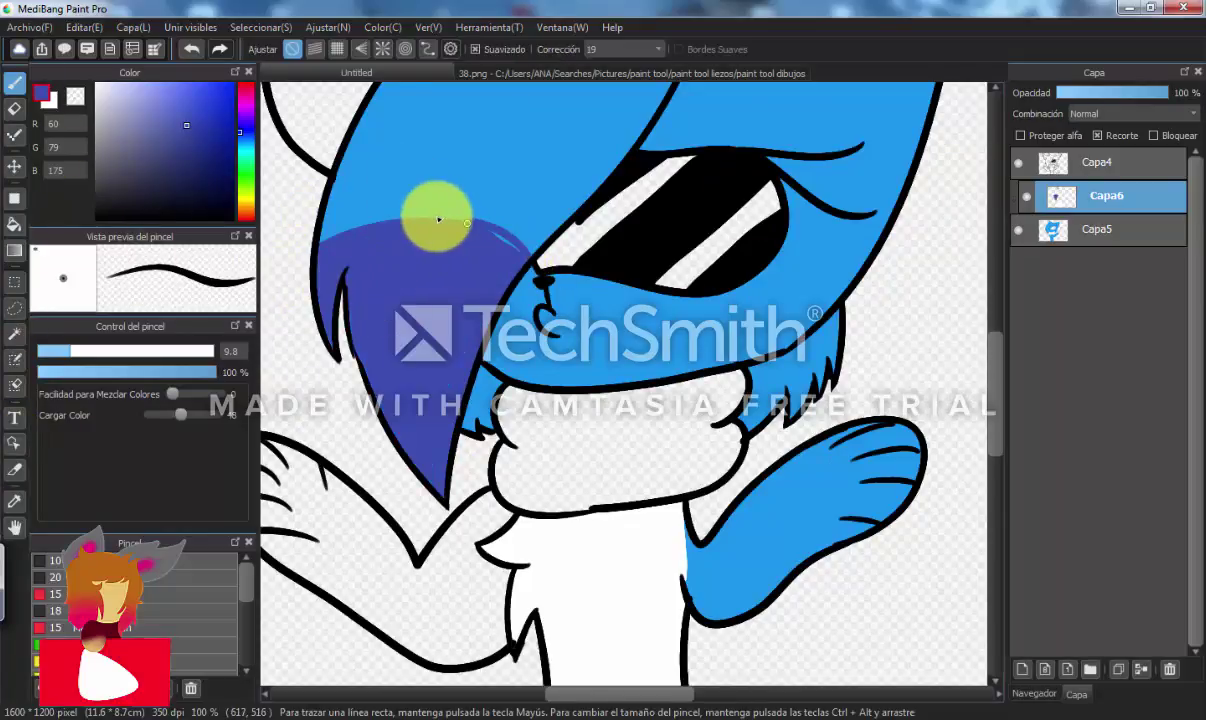
pyautogui.scroll(-3, 549, 485)
pyautogui.scroll(3, 540, 475)
pyautogui.scroll(-4, 530, 460)
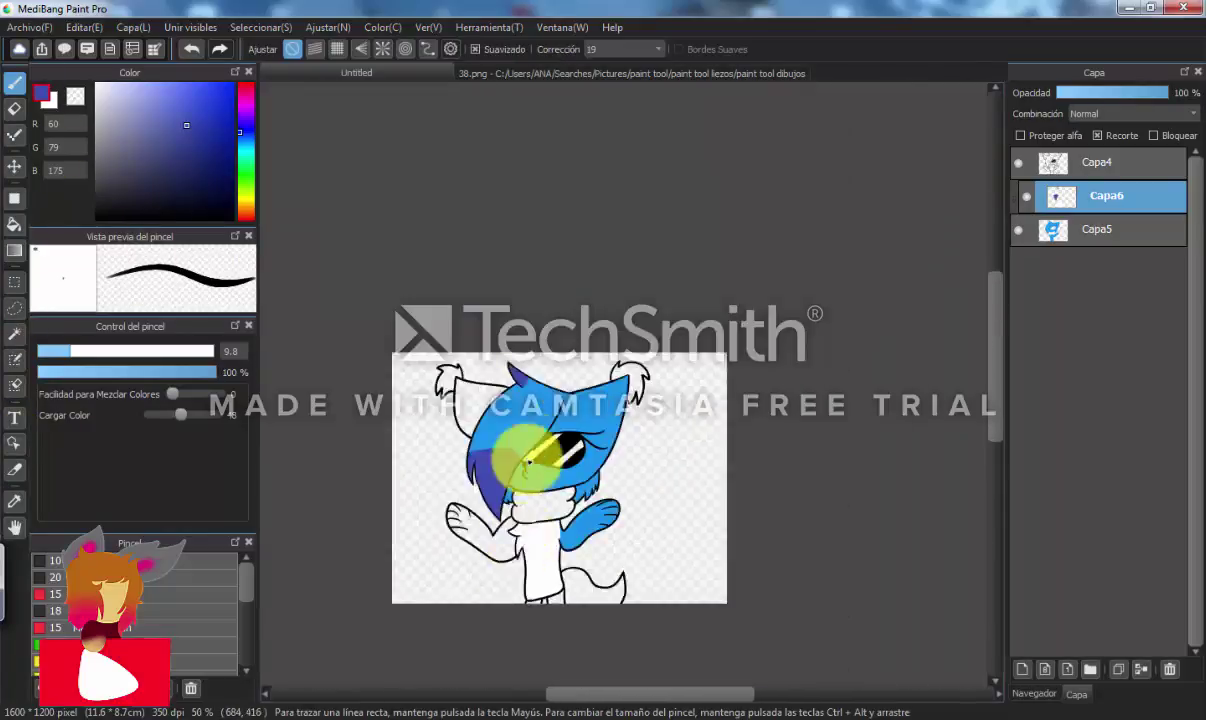
pyautogui.scroll(4, 530, 460)
# Merge the clipped colour layer into Capa5, add a new layer above it, and make Capa5 active again
pyautogui.click(1141, 670)
pyautogui.click(1022, 670)
pyautogui.click(1080, 229)
# Sample the light blue from the character and fill the left arm, legs and tail with it
pyautogui.scroll(2, 560, 400)
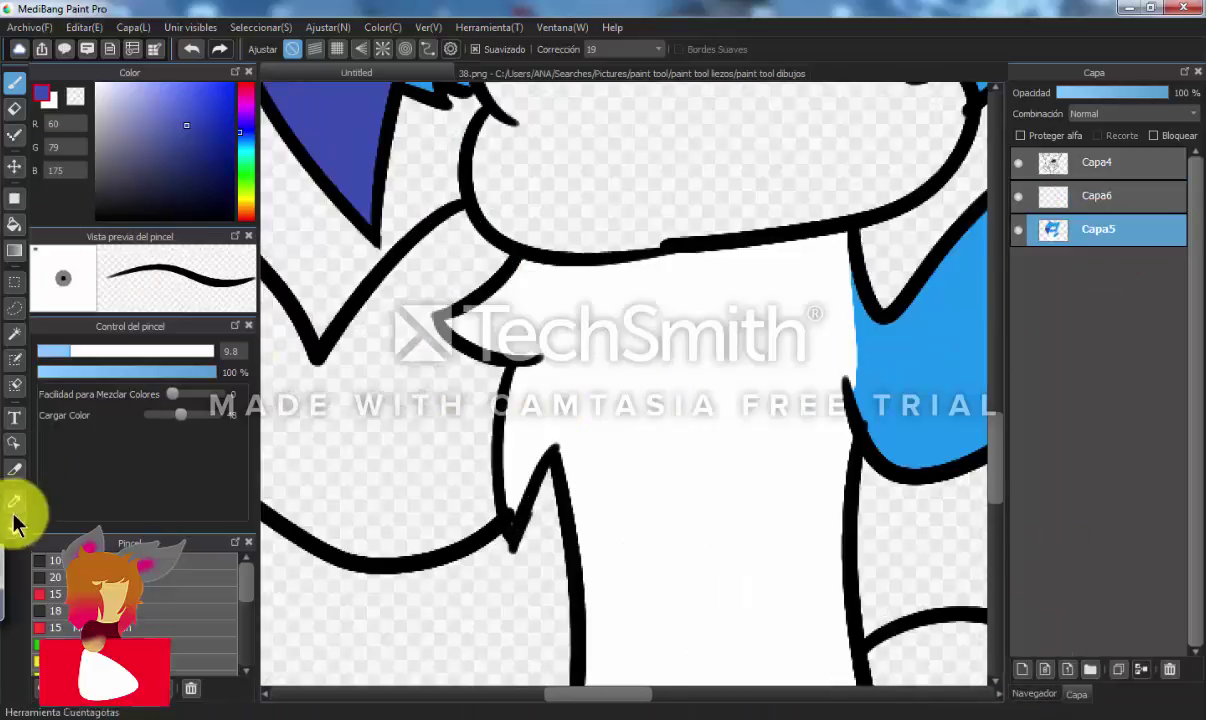
pyautogui.click(14, 501)
pyautogui.click(606, 287)
pyautogui.scroll(4, 409, 377)
pyautogui.click(14, 224)
pyautogui.click(868, 370)
pyautogui.scroll(-3, 918, 374)
pyautogui.scroll(4, 616, 565)
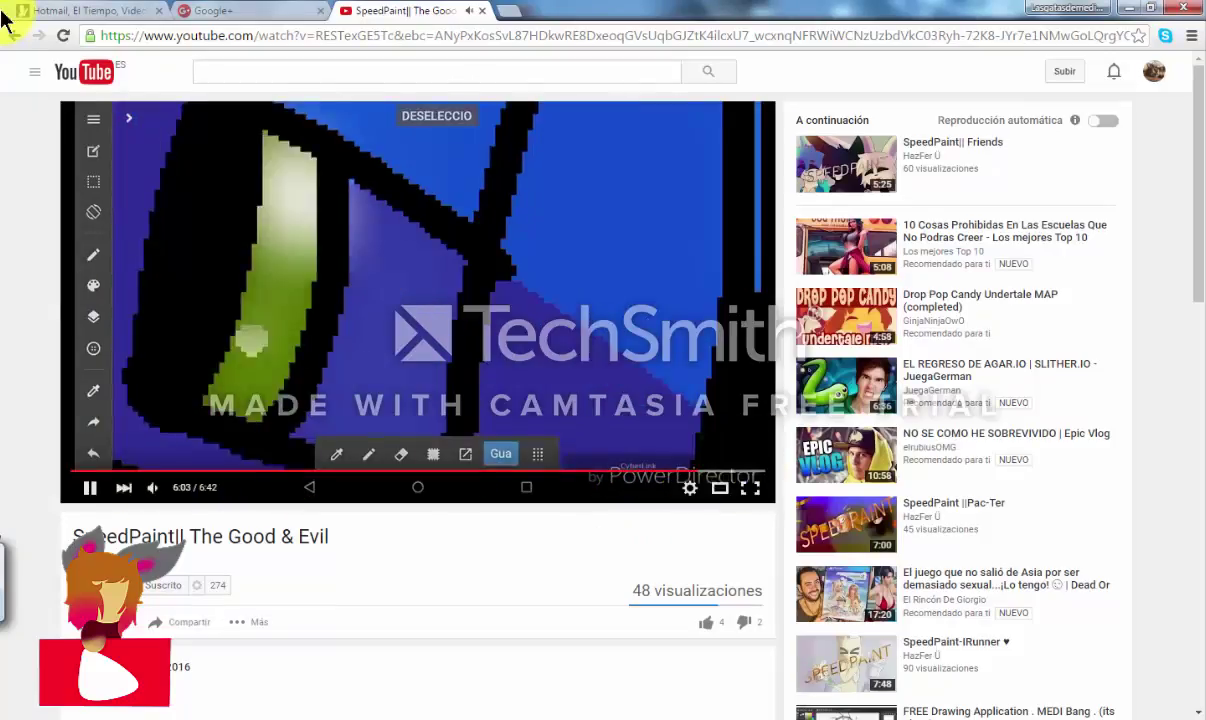
# Go back to the channel's video list on YouTube, play "SpeedPaint|| Friends", and return to the drawing
pyautogui.click(14, 36)
pyautogui.click(14, 36)
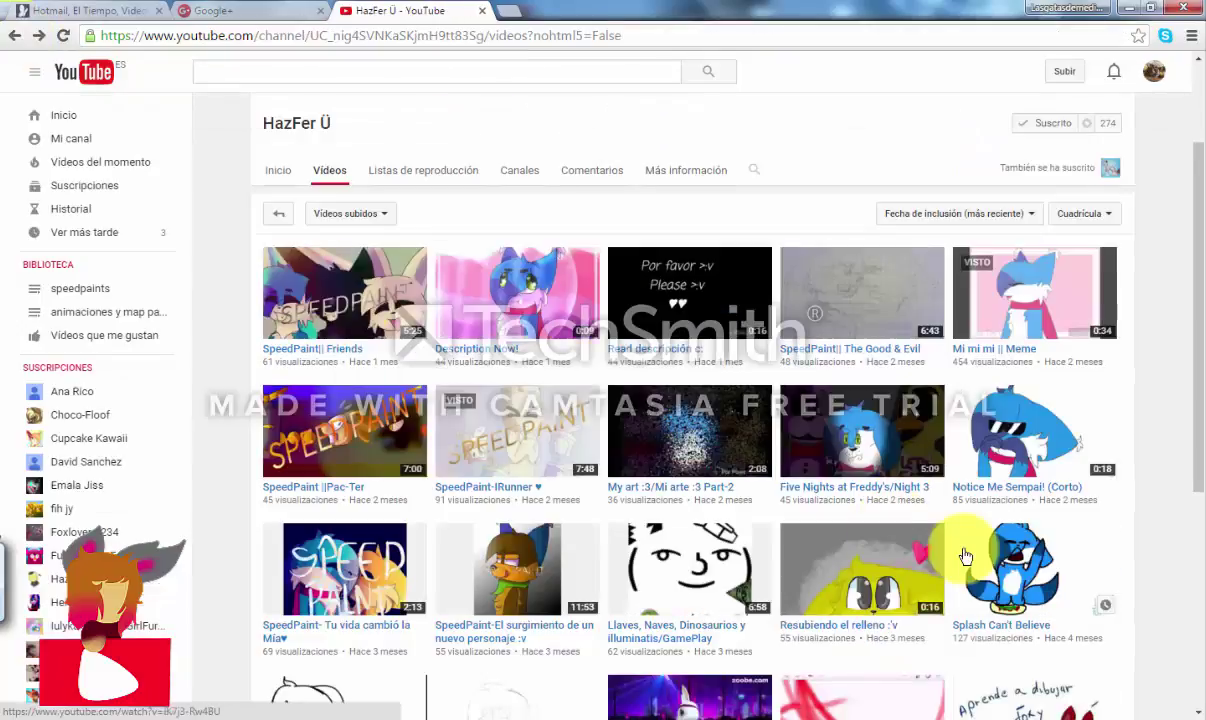
pyautogui.click(335, 285)
pyautogui.click(1129, 8)
# Add a new layer clipped to Capa5 and sample the dark blue from the character's fringe
pyautogui.click(1024, 669)
pyautogui.click(1098, 135)
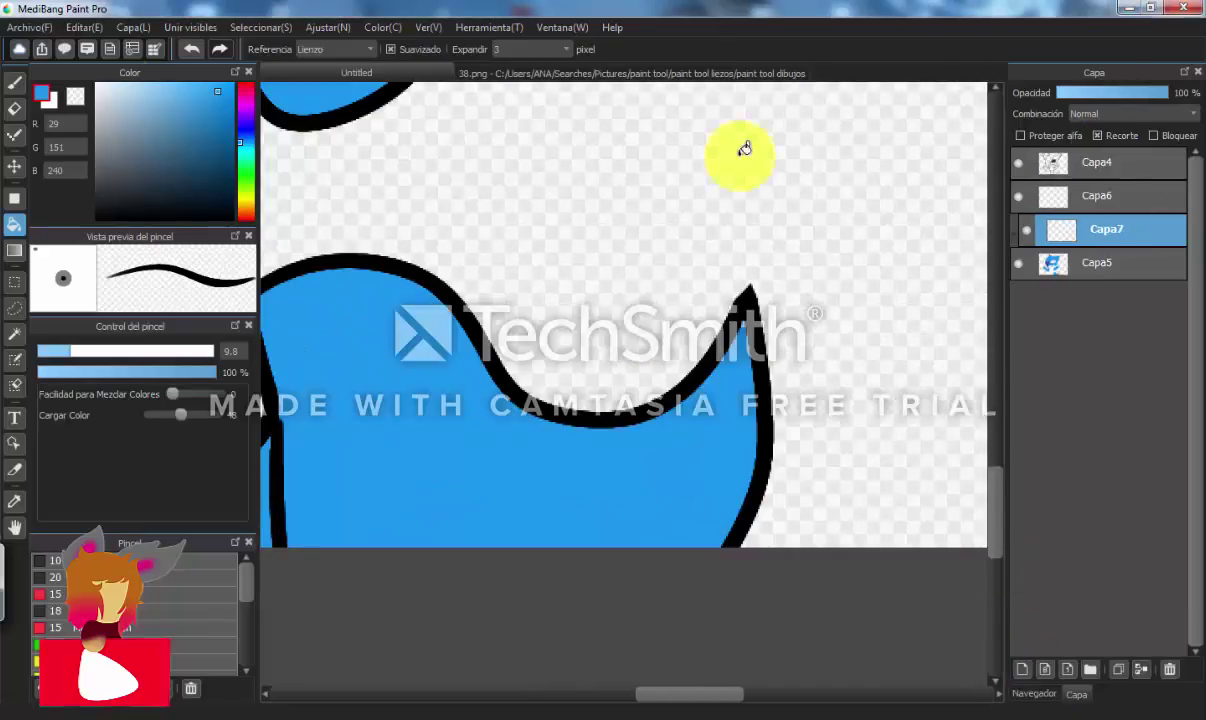
pyautogui.click(14, 500)
pyautogui.scroll(-4, 420, 494)
pyautogui.click(279, 238)
# Set the brush size to 21 and paint the end of the tail dark blue
pyautogui.scroll(3, 463, 460)
pyautogui.click(14, 84)
pyautogui.click(113, 351)
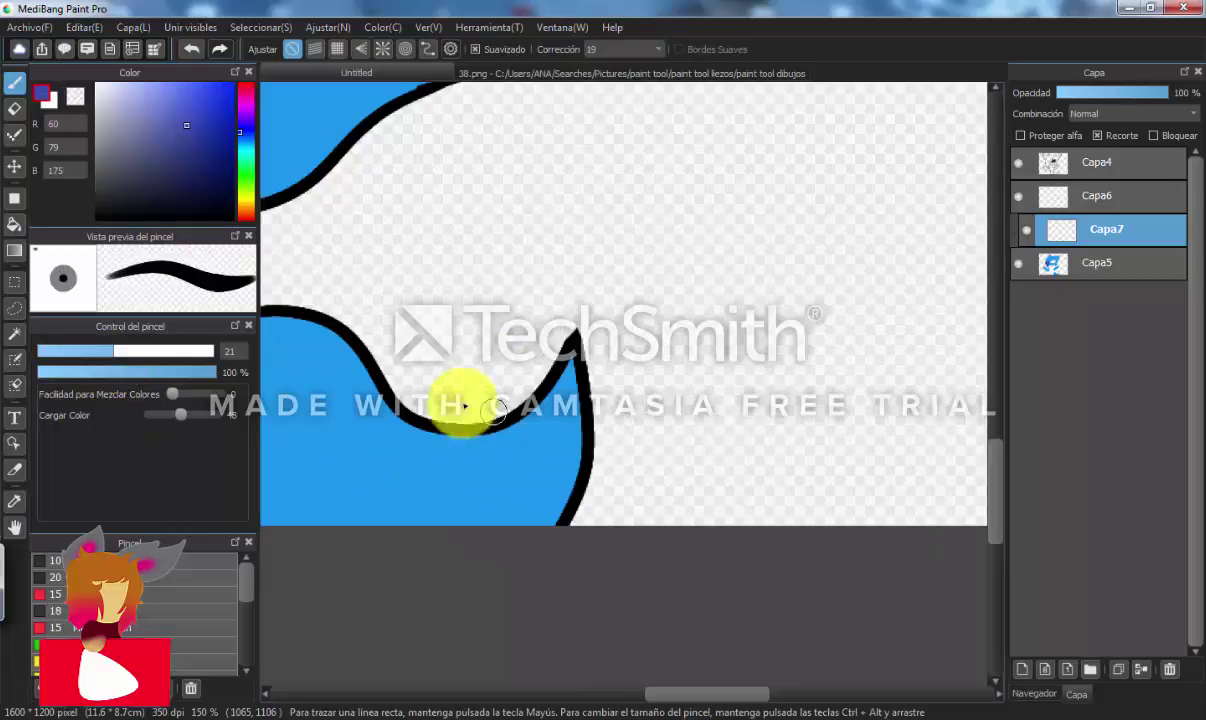
pyautogui.moveTo(464, 408)
pyautogui.mouseDown()
pyautogui.moveTo(423, 430)
pyautogui.moveTo(519, 605)
pyautogui.moveTo(570, 547)
pyautogui.moveTo(488, 519)
pyautogui.moveTo(396, 458)
pyautogui.mouseUp()
pyautogui.scroll(-6, 396, 458)
pyautogui.scroll(3, 340, 333)
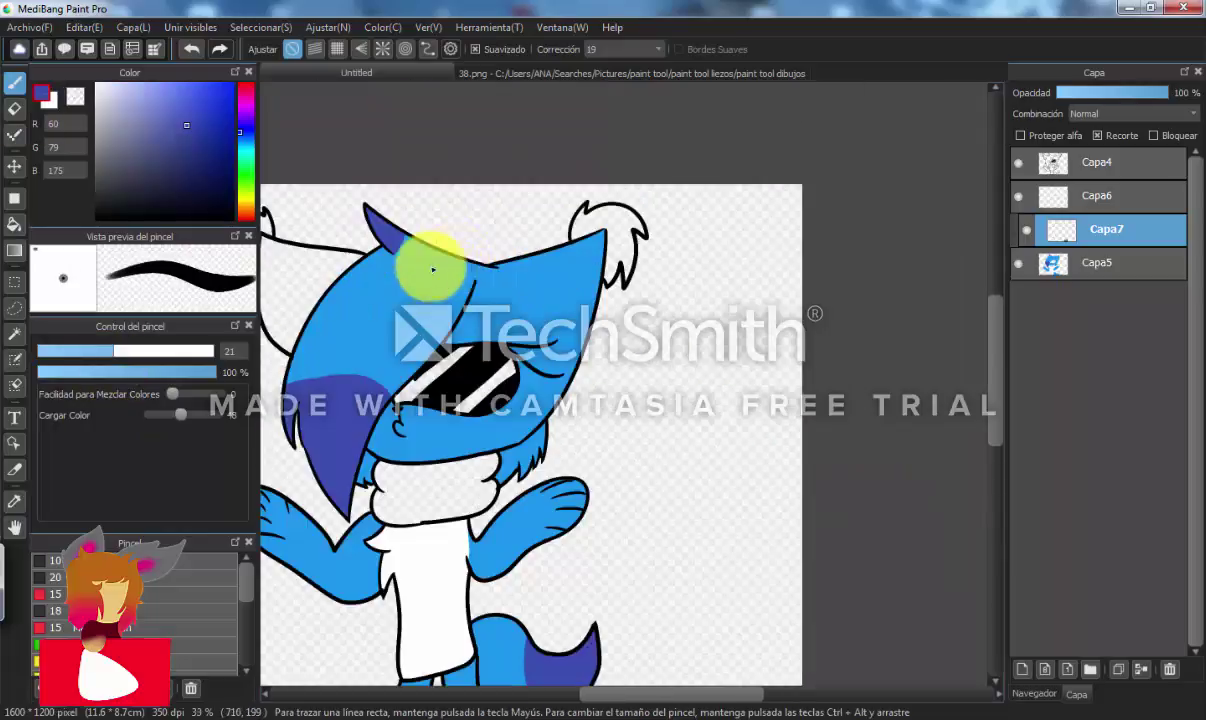
# Merge the tail-tip layer into Capa5 below it
pyautogui.click(1141, 669)
pyautogui.scroll(-3, 800, 233)
pyautogui.scroll(4, 650, 234)
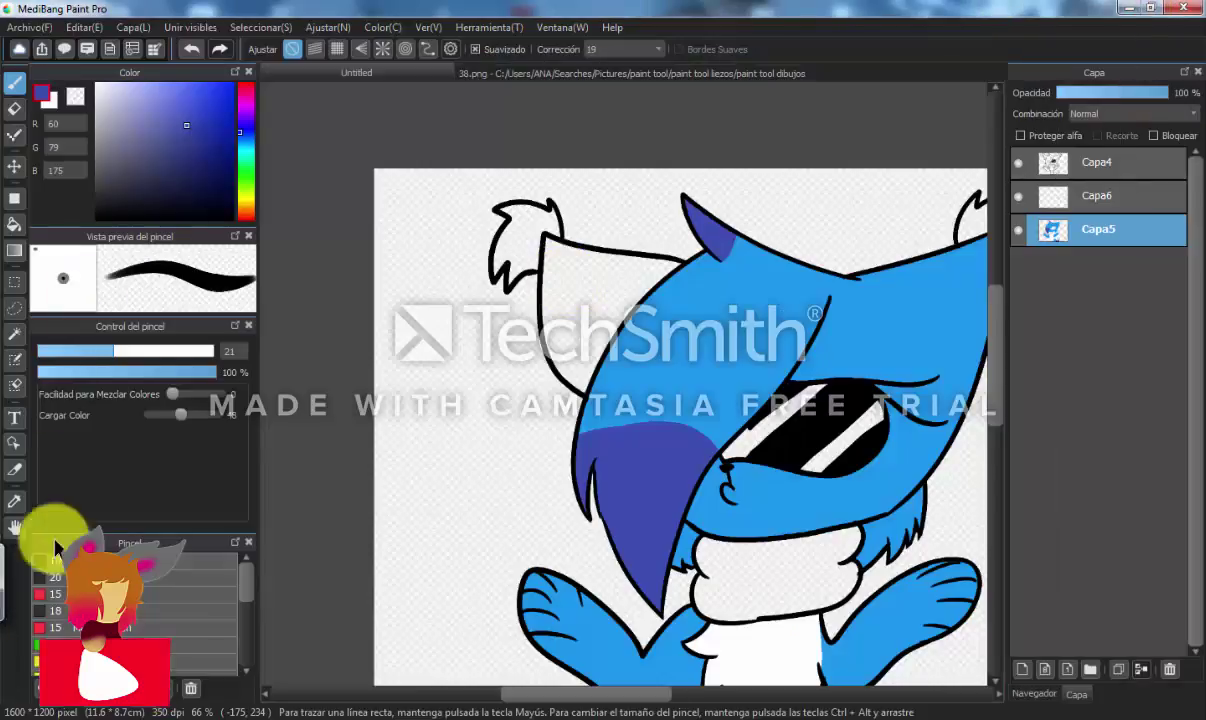
# Fill the left ear with light blue and the furry ear tips with white
pyautogui.click(14, 500)
pyautogui.click(14, 224)
pyautogui.scroll(3, 923, 296)
pyautogui.scroll(-3, 692, 382)
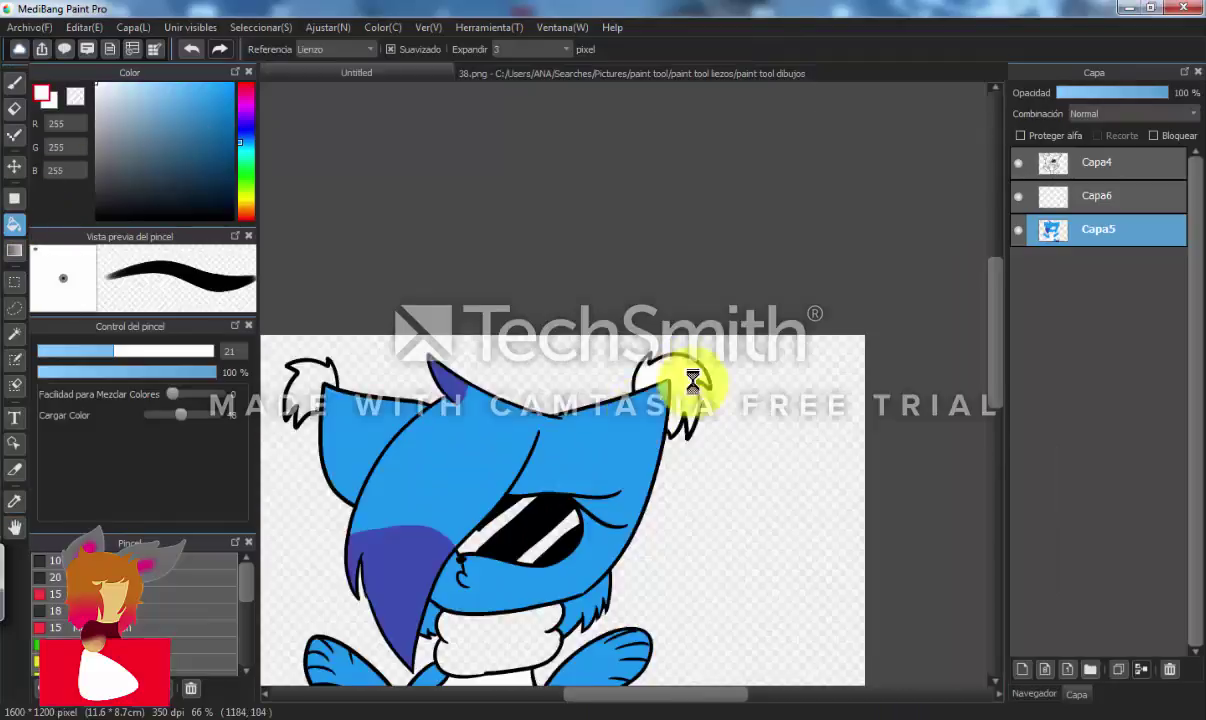
# Sample the pink of the reference cat's scarf in 38.png
pyautogui.scroll(3, 533, 472)
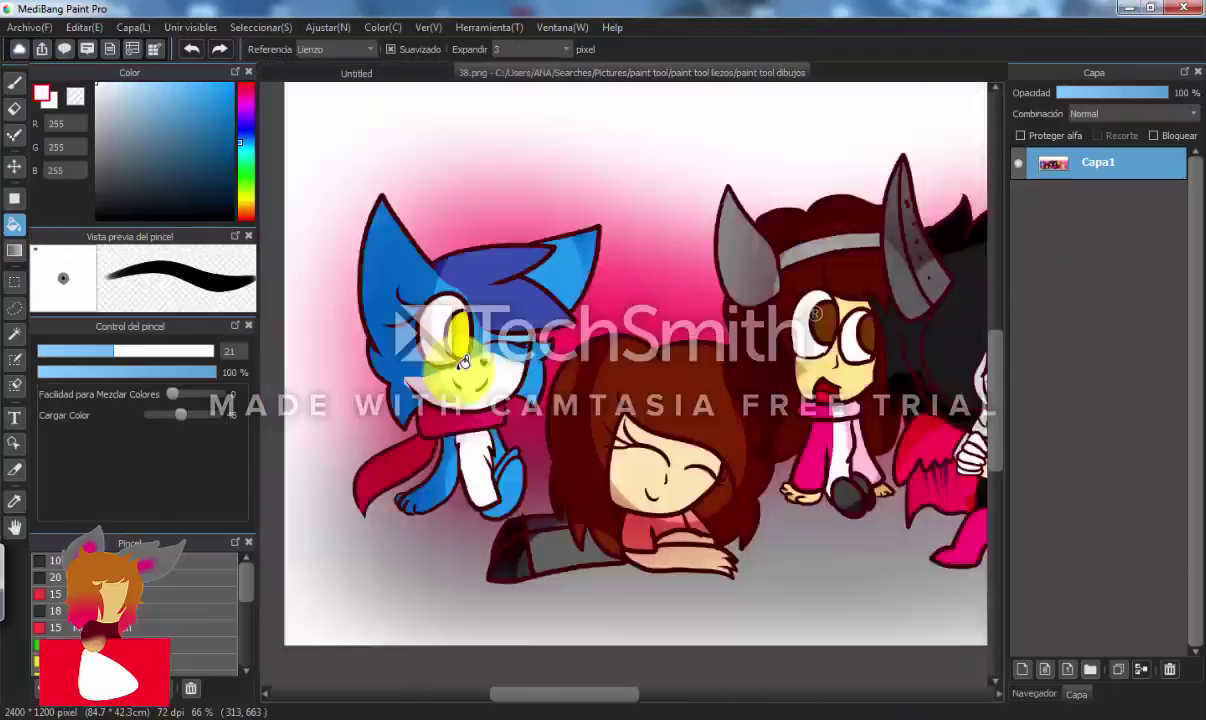
pyautogui.scroll(3, 464, 364)
pyautogui.click(14, 500)
pyautogui.click(616, 468)
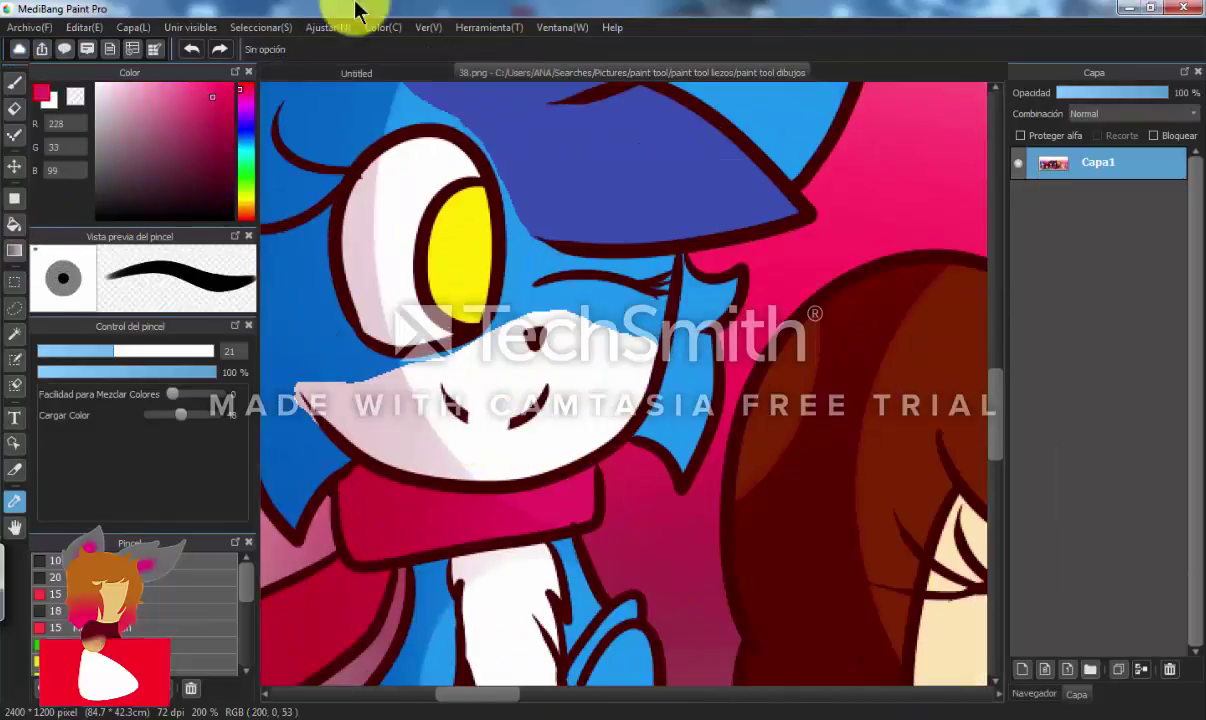
# Return to the untitled drawing and fill the character's scarf with the sampled pink
pyautogui.click(356, 73)
pyautogui.click(14, 224)
pyautogui.click(605, 346)
pyautogui.scroll(-4, 605, 346)
pyautogui.scroll(4, 597, 275)
# Fill the reflection stripes on the sunglasses with white
pyautogui.moveTo(125, 105); pyautogui.dragTo(16, 10)
pyautogui.click(614, 285)
pyautogui.click(727, 320)
pyautogui.scroll(-4, 682, 430)
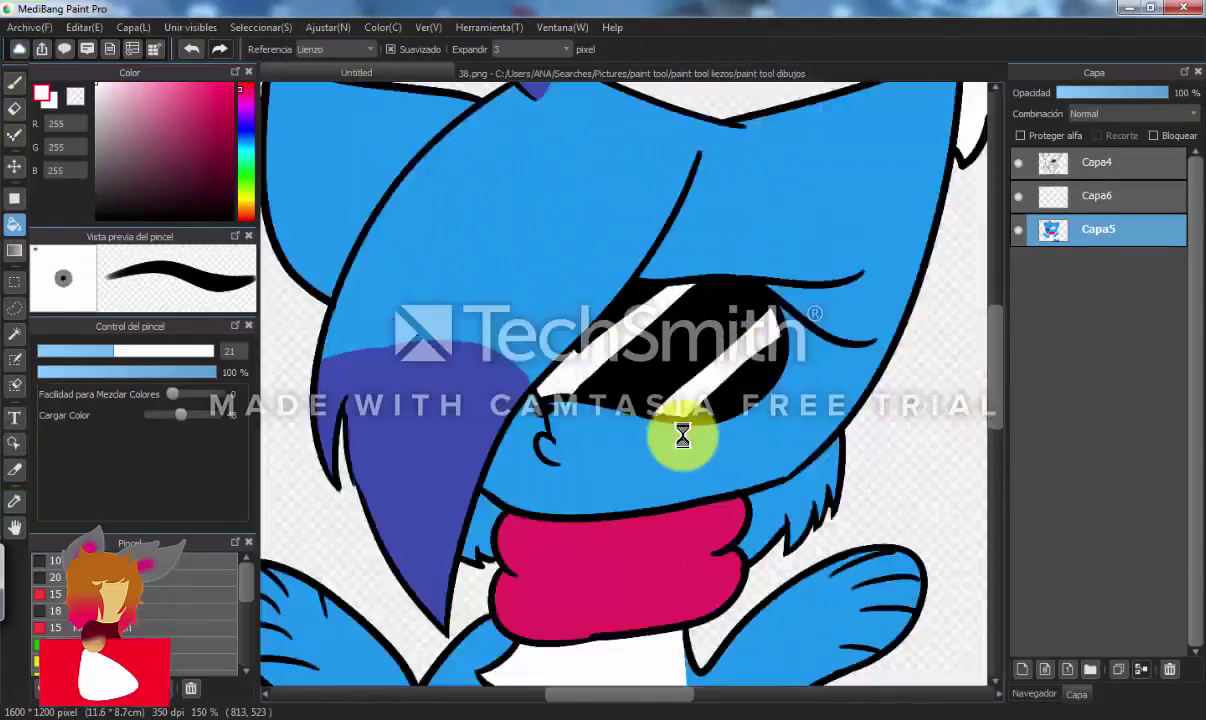
# Clip Capa6 to the layer below, set its blending mode to Normal, and choose a dark red brush colour of RGB 118, 29, 57
pyautogui.click(1097, 197)
pyautogui.click(1107, 135)
pyautogui.click(200, 156)
pyautogui.click(14, 86)
pyautogui.scroll(8, 492, 328)
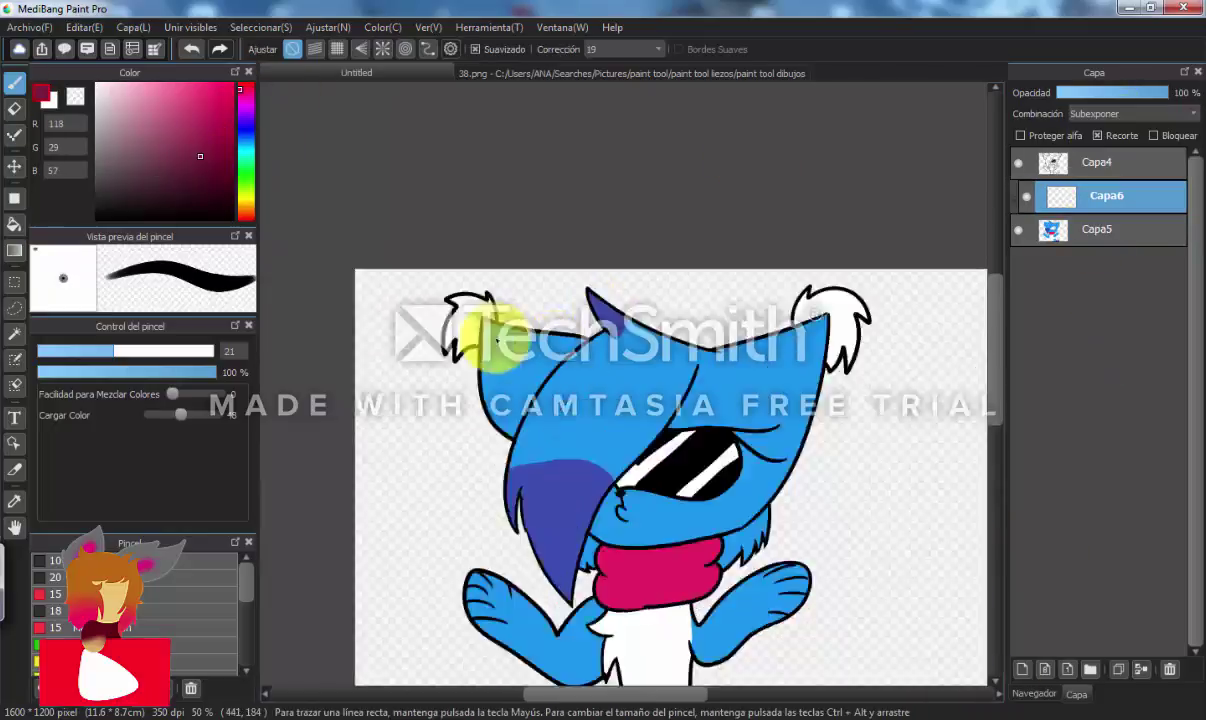
pyautogui.click(1132, 114)
pyautogui.click(1092, 129)
# Paint dark red shading along the inner edges of the left ear's furry tip
pyautogui.moveTo(590, 246); pyautogui.dragTo(678, 183)
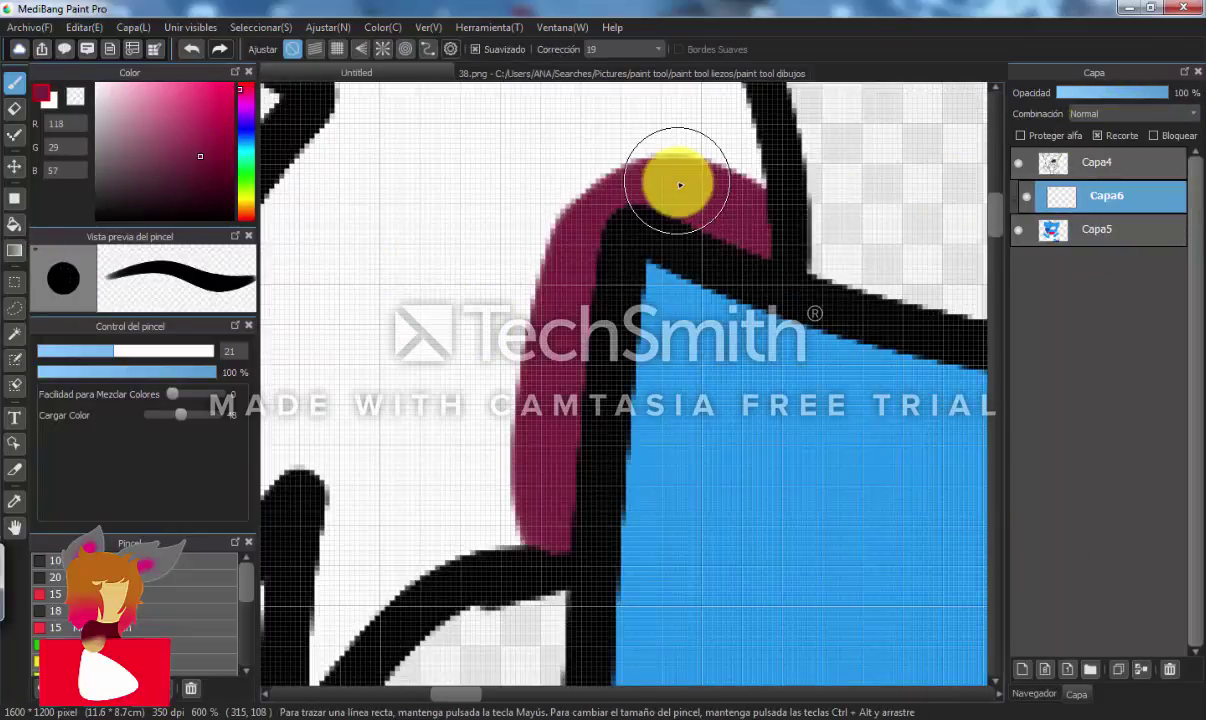
pyautogui.scroll(-3, 683, 440)
pyautogui.moveTo(707, 384)
pyautogui.mouseDown()
pyautogui.moveTo(701, 351)
pyautogui.moveTo(630, 291)
pyautogui.moveTo(564, 351)
pyautogui.moveTo(569, 460)
pyautogui.mouseUp()
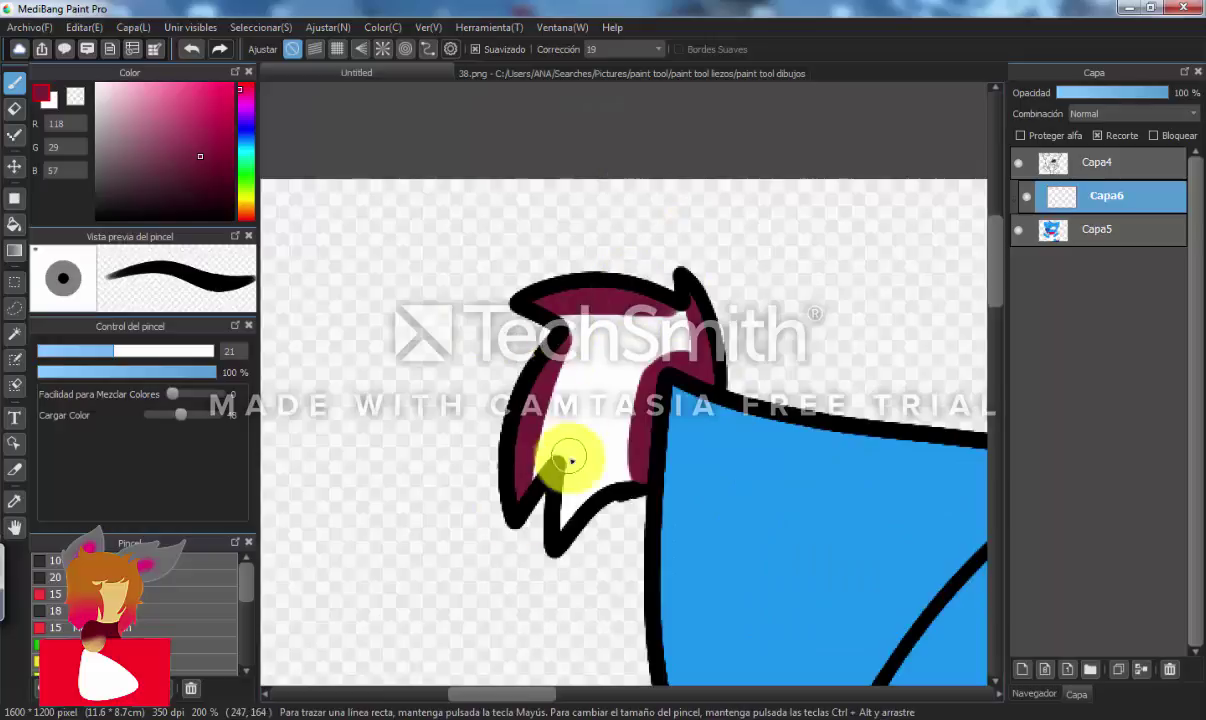
pyautogui.scroll(-2, 594, 386)
# Shade the upper and inner edges of the left ear and the outer edge of the hair fringe in dark red
pyautogui.moveTo(573, 363)
pyautogui.mouseDown()
pyautogui.moveTo(616, 398)
pyautogui.moveTo(754, 393)
pyautogui.moveTo(633, 383)
pyautogui.moveTo(573, 363)
pyautogui.moveTo(585, 388)
pyautogui.moveTo(741, 406)
pyautogui.moveTo(600, 578)
pyautogui.mouseUp()
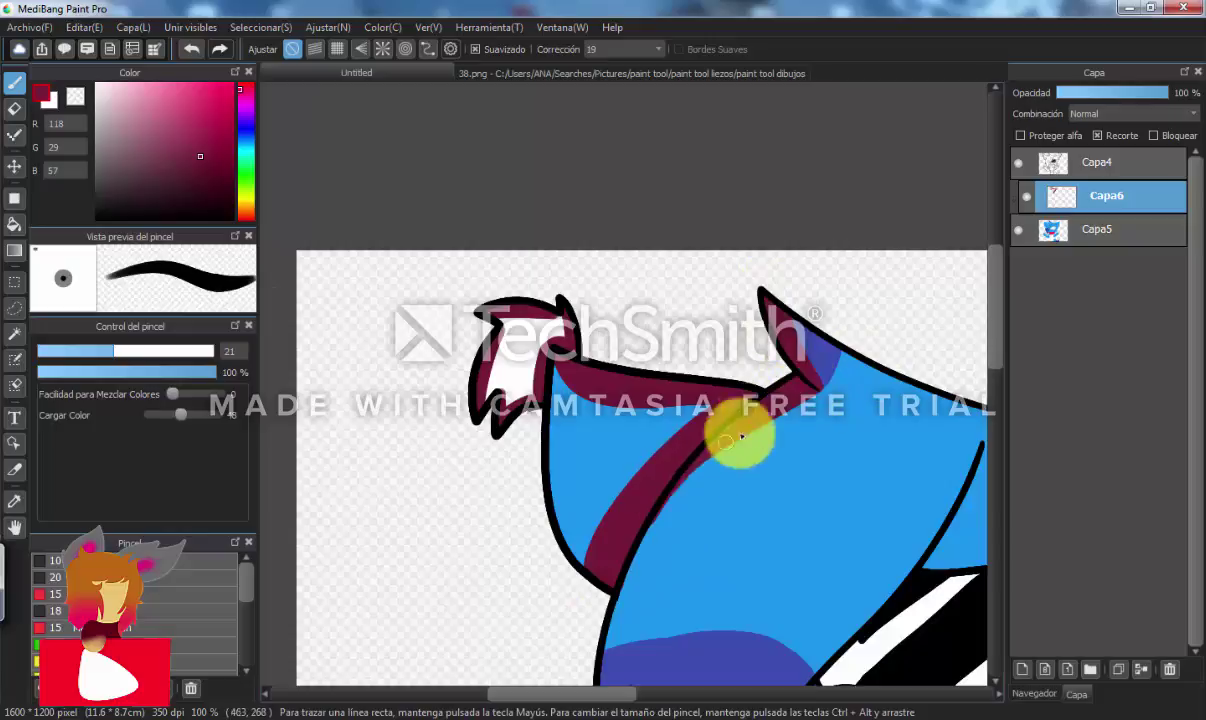
pyautogui.scroll(-2, 700, 565)
pyautogui.scroll(3, 730, 574)
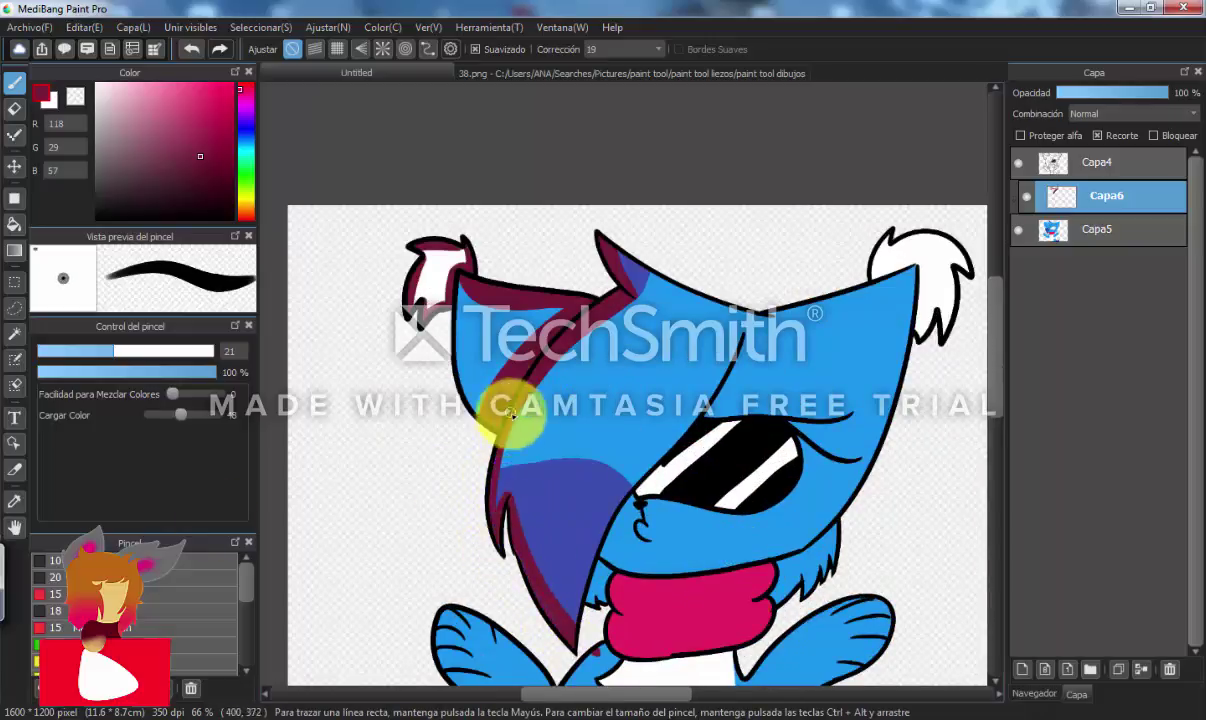
# Paint dark red shading along the hair strand above the sunglasses and down across the left lens reflection
pyautogui.moveTo(743, 335)
pyautogui.mouseDown()
pyautogui.moveTo(724, 414)
pyautogui.moveTo(738, 374)
pyautogui.moveTo(641, 493)
pyautogui.mouseUp()
pyautogui.moveTo(713, 436); pyautogui.dragTo(646, 490)
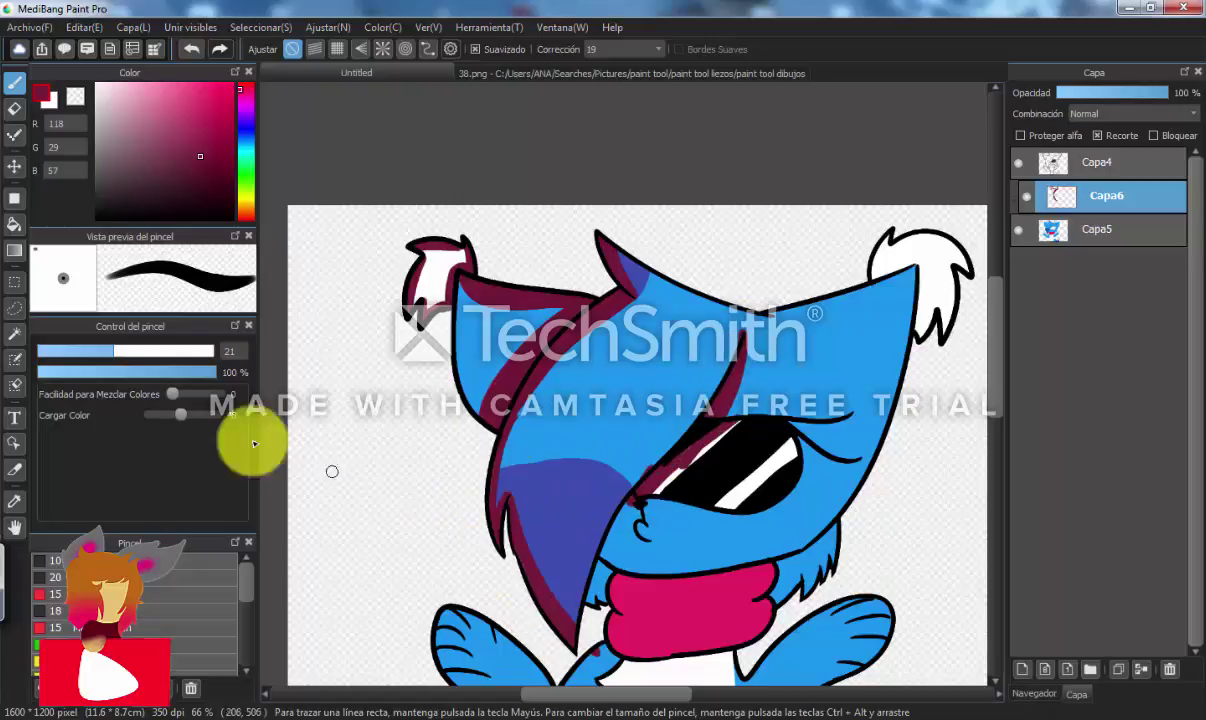
pyautogui.press('e')
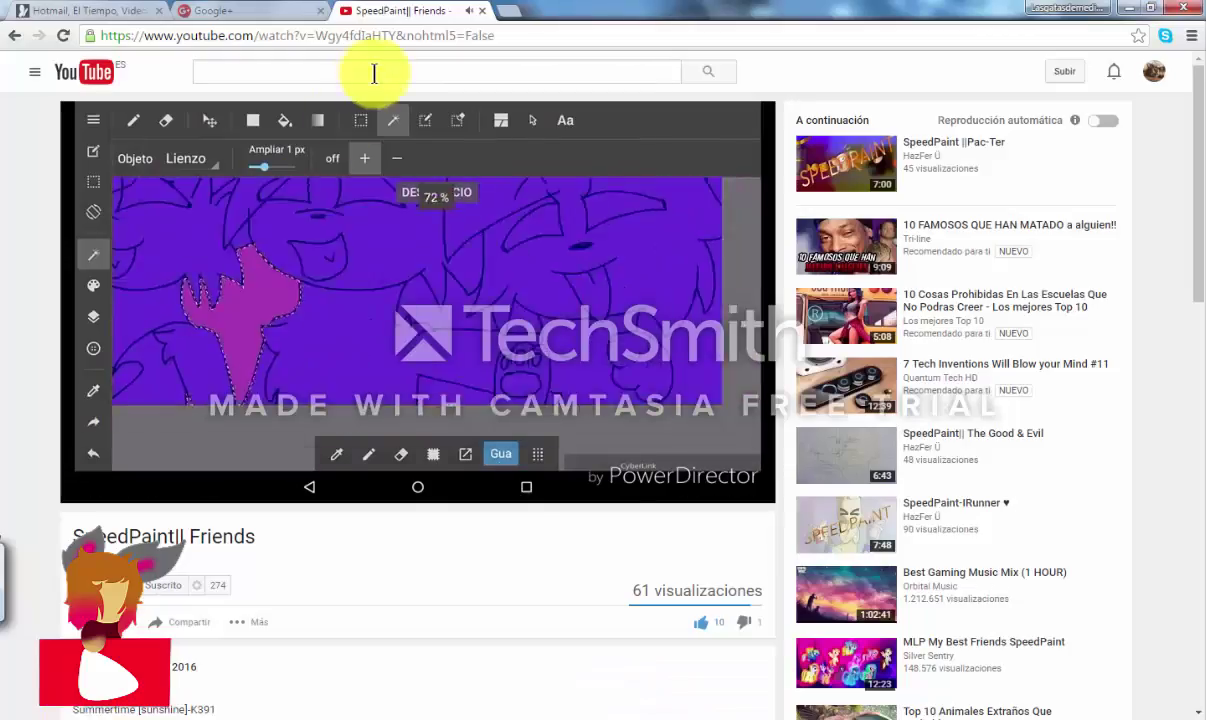
# In the browser, search YouTube for "jelly beans challenge" and open a video from the results
pyautogui.click(363, 71)
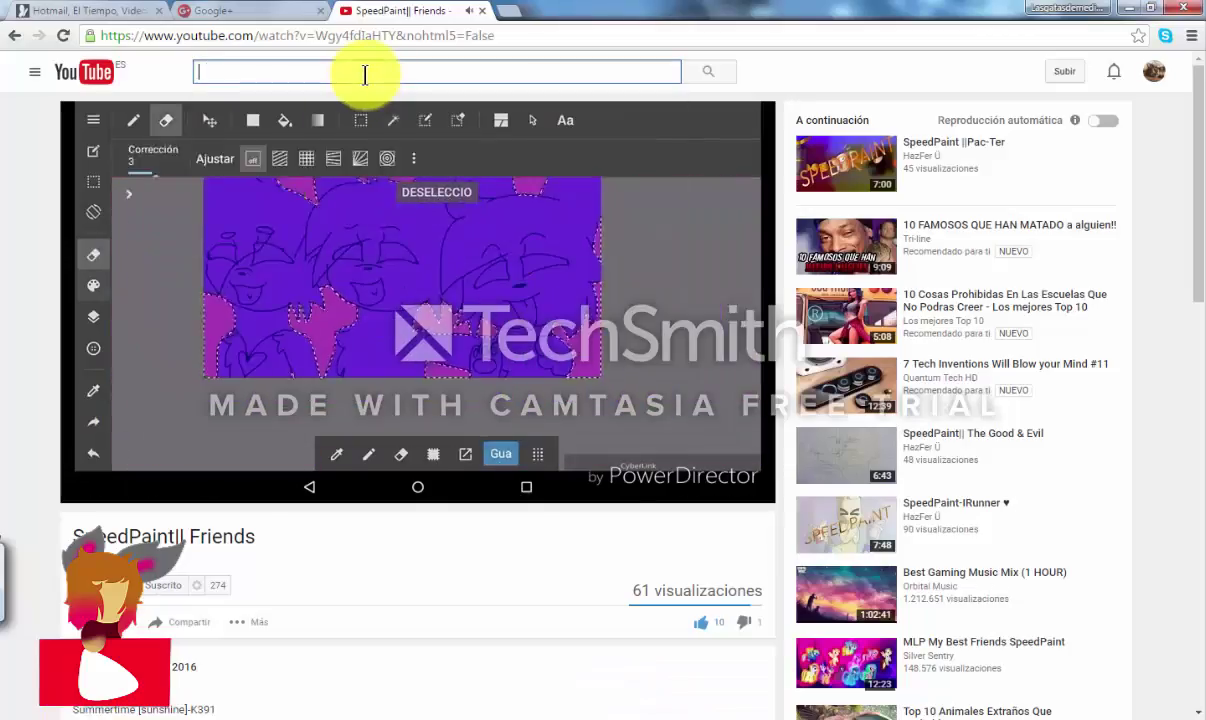
pyautogui.write('jelly')
pyautogui.click(358, 95)
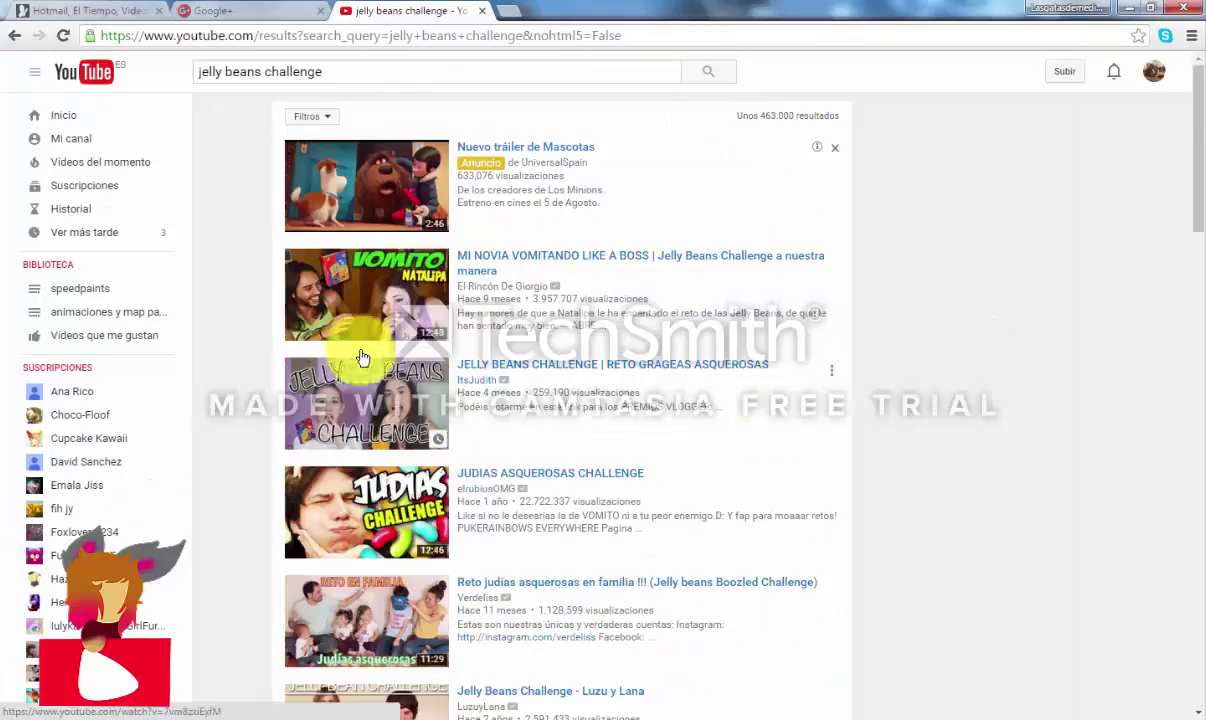
pyautogui.click(363, 350)
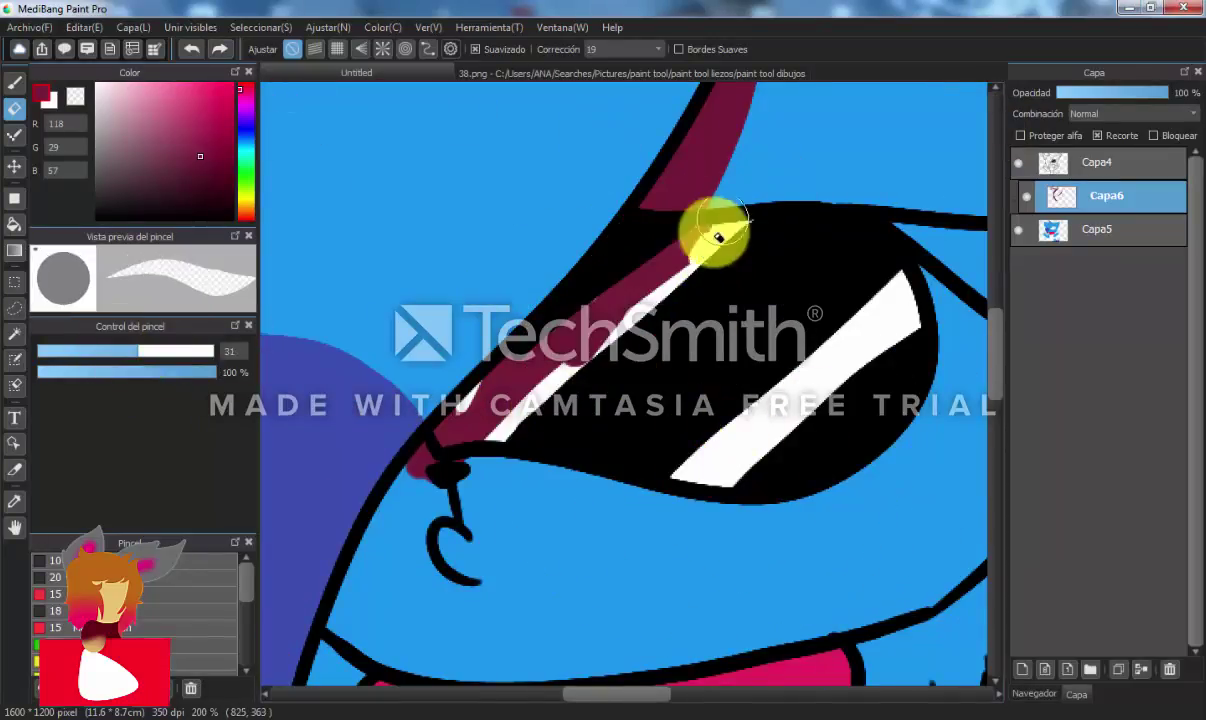
# Erase the dark red from the sunglasses' left reflection stripe and shade the inside of the mouth
pyautogui.moveTo(721, 237)
pyautogui.mouseDown()
pyautogui.moveTo(633, 316)
pyautogui.moveTo(432, 443)
pyautogui.mouseUp()
pyautogui.click(14, 83)
pyautogui.moveTo(456, 532); pyautogui.dragTo(470, 574)
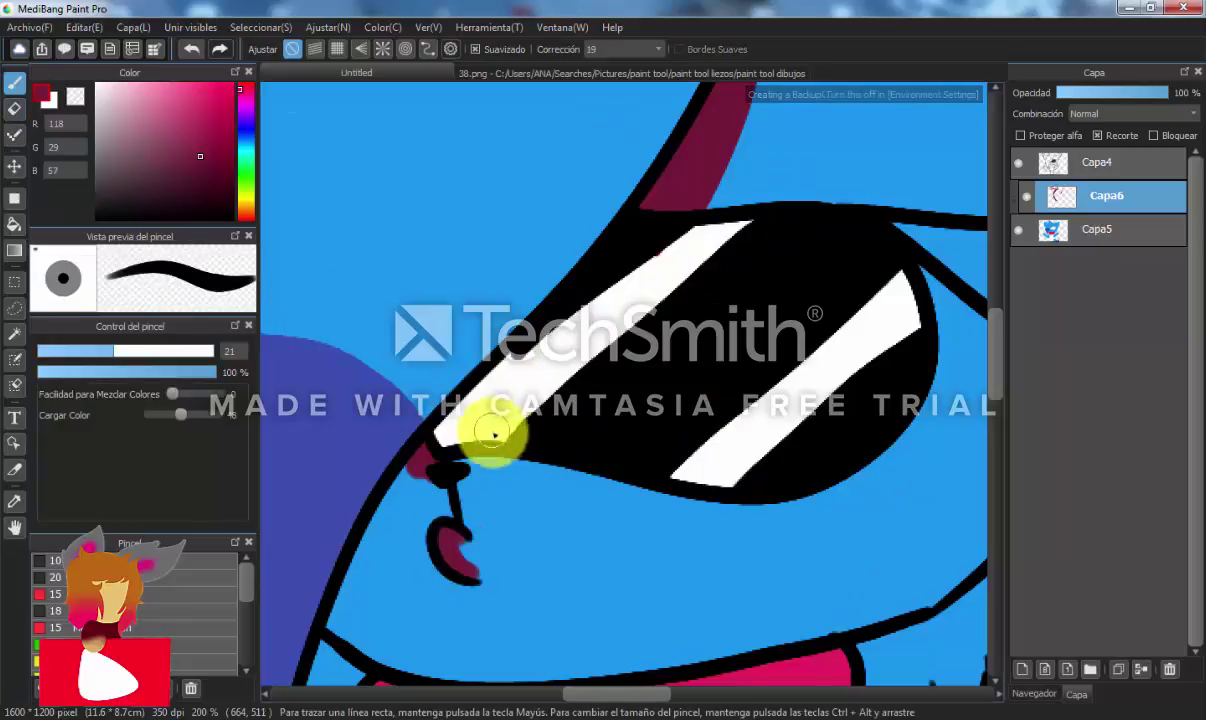
# Paint dark red shading around the sunglasses, on the cheek beside the fringe, and on the neck fur
pyautogui.moveTo(450, 464)
pyautogui.mouseDown()
pyautogui.moveTo(880, 431)
pyautogui.moveTo(905, 296)
pyautogui.mouseUp()
pyautogui.moveTo(818, 507)
pyautogui.mouseDown()
pyautogui.moveTo(725, 515)
pyautogui.moveTo(460, 485)
pyautogui.moveTo(368, 643)
pyautogui.mouseUp()
pyautogui.scroll(-1, 340, 629)
pyautogui.moveTo(698, 450); pyautogui.dragTo(485, 493)
pyautogui.moveTo(403, 353)
pyautogui.mouseDown()
pyautogui.moveTo(571, 371)
pyautogui.moveTo(566, 511)
pyautogui.moveTo(543, 551)
pyautogui.mouseUp()
pyautogui.scroll(-3, 487, 345)
pyautogui.scroll(2, 538, 498)
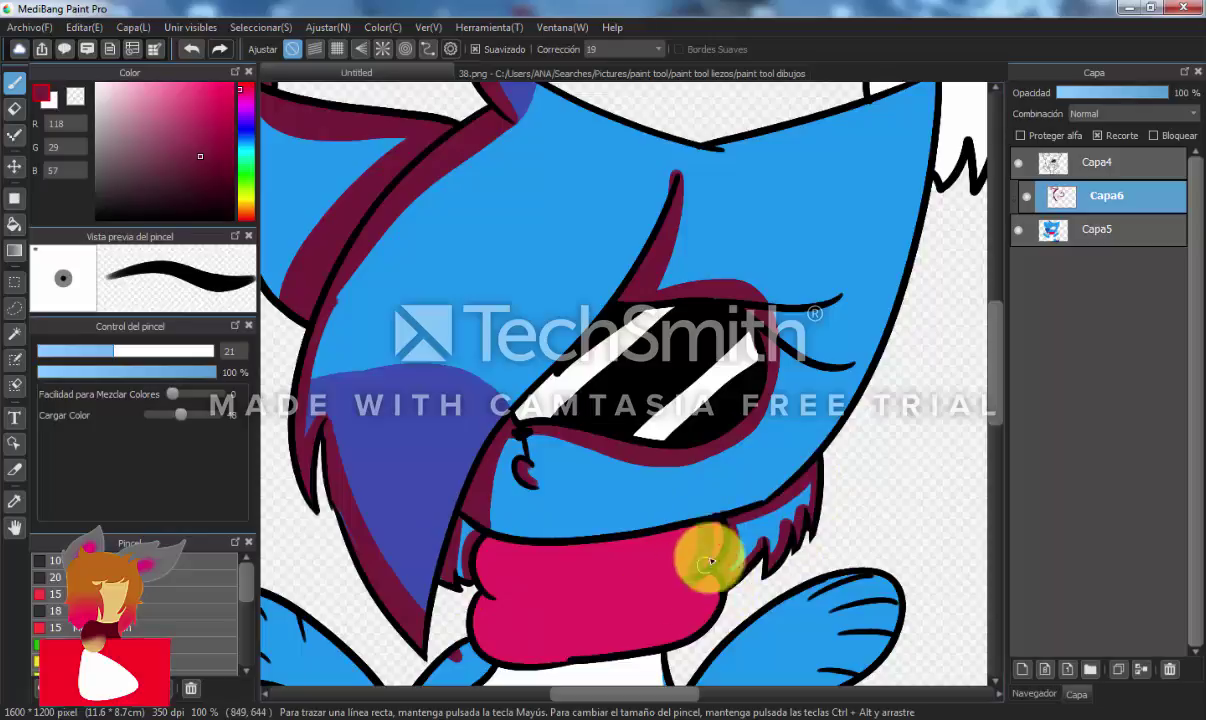
# Shade the scarf's upper and side edges in dark red and erase the spill below it
pyautogui.moveTo(706, 523)
pyautogui.mouseDown()
pyautogui.moveTo(591, 551)
pyautogui.moveTo(491, 547)
pyautogui.mouseUp()
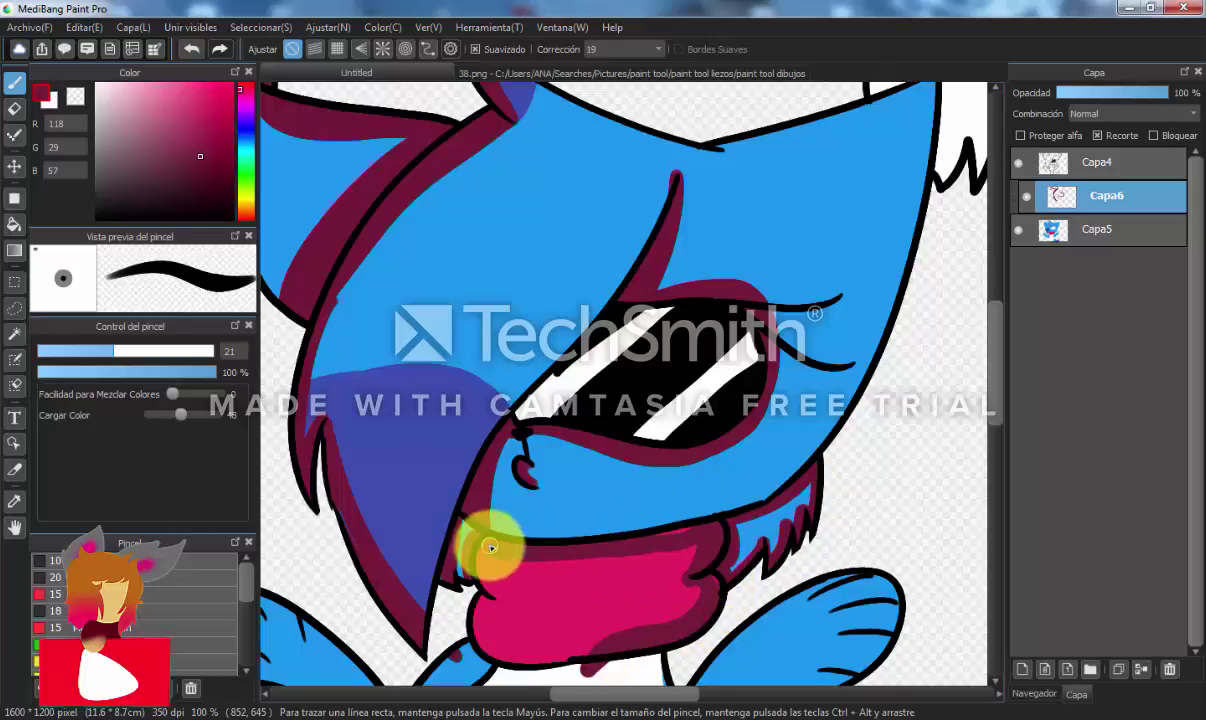
pyautogui.press('e')
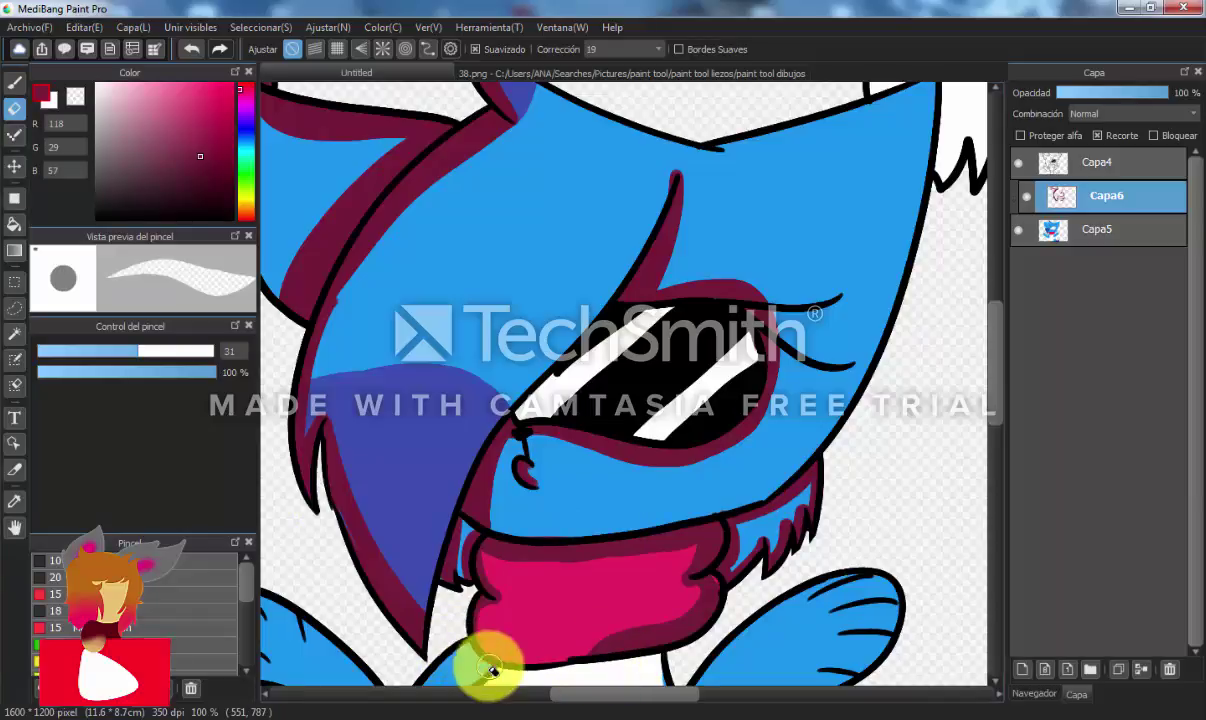
pyautogui.scroll(-5, 638, 401)
pyautogui.scroll(7, 638, 425)
# Extend the dark red shading over the scarf's right half and shade the white chest just beneath the scarf
pyautogui.click(17, 88)
pyautogui.moveTo(457, 547)
pyautogui.mouseDown()
pyautogui.moveTo(692, 409)
pyautogui.moveTo(706, 340)
pyautogui.mouseUp()
pyautogui.click(15, 500)
pyautogui.click(325, 322)
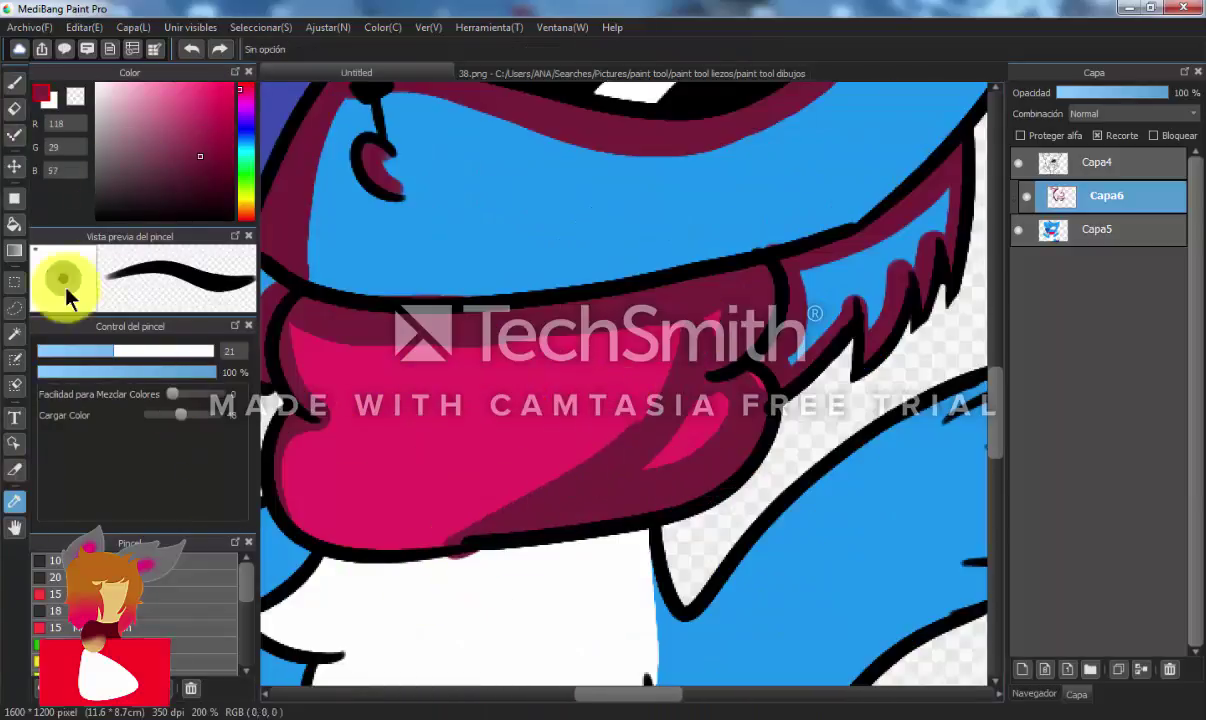
pyautogui.click(14, 84)
pyautogui.moveTo(632, 340); pyautogui.dragTo(638, 367)
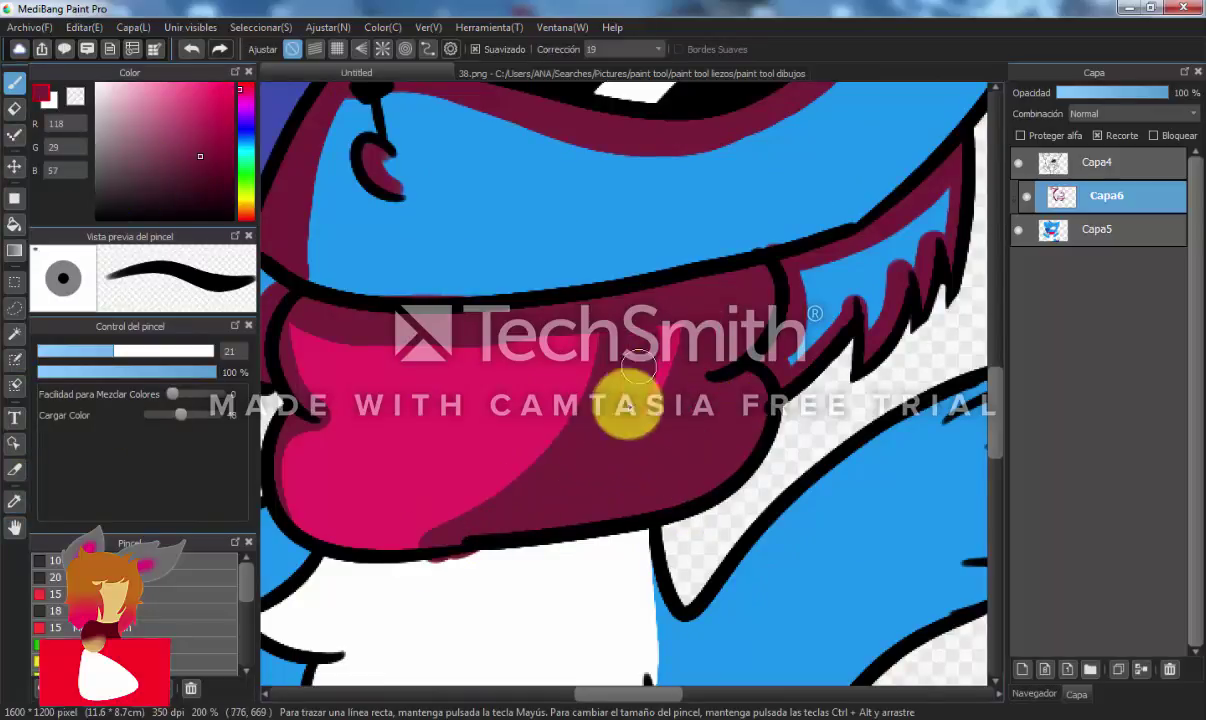
pyautogui.moveTo(329, 574); pyautogui.dragTo(485, 560)
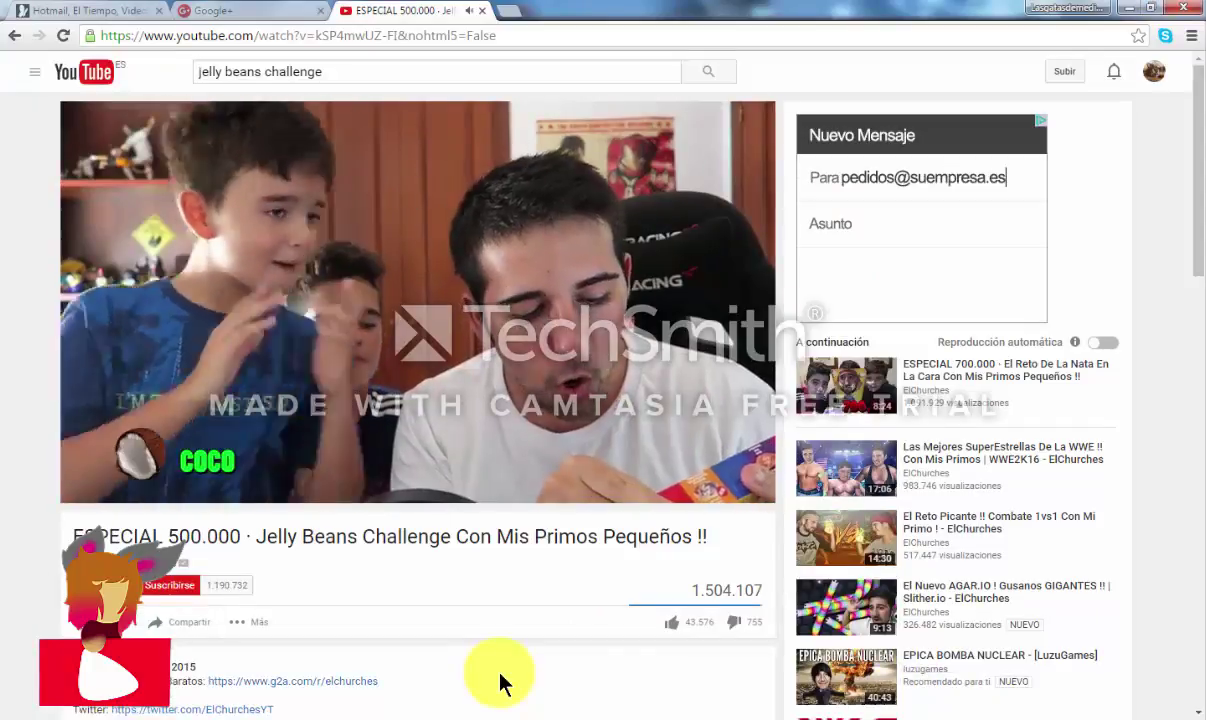
# Switch back to MediBang Paint Pro and shade the upper and outer edges of the right ear down to the cheek
pyautogui.click(824, 632)
pyautogui.scroll(3, 700, 260)
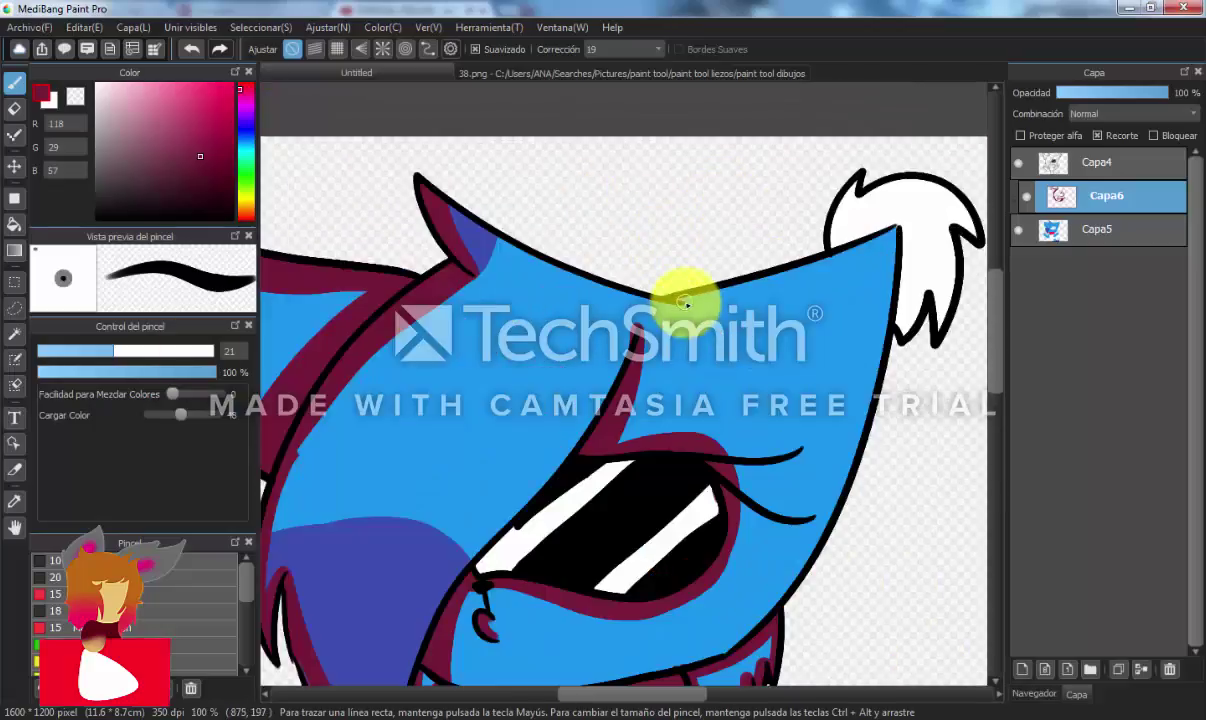
pyautogui.moveTo(718, 294)
pyautogui.mouseDown()
pyautogui.moveTo(800, 291)
pyautogui.moveTo(871, 245)
pyautogui.mouseUp()
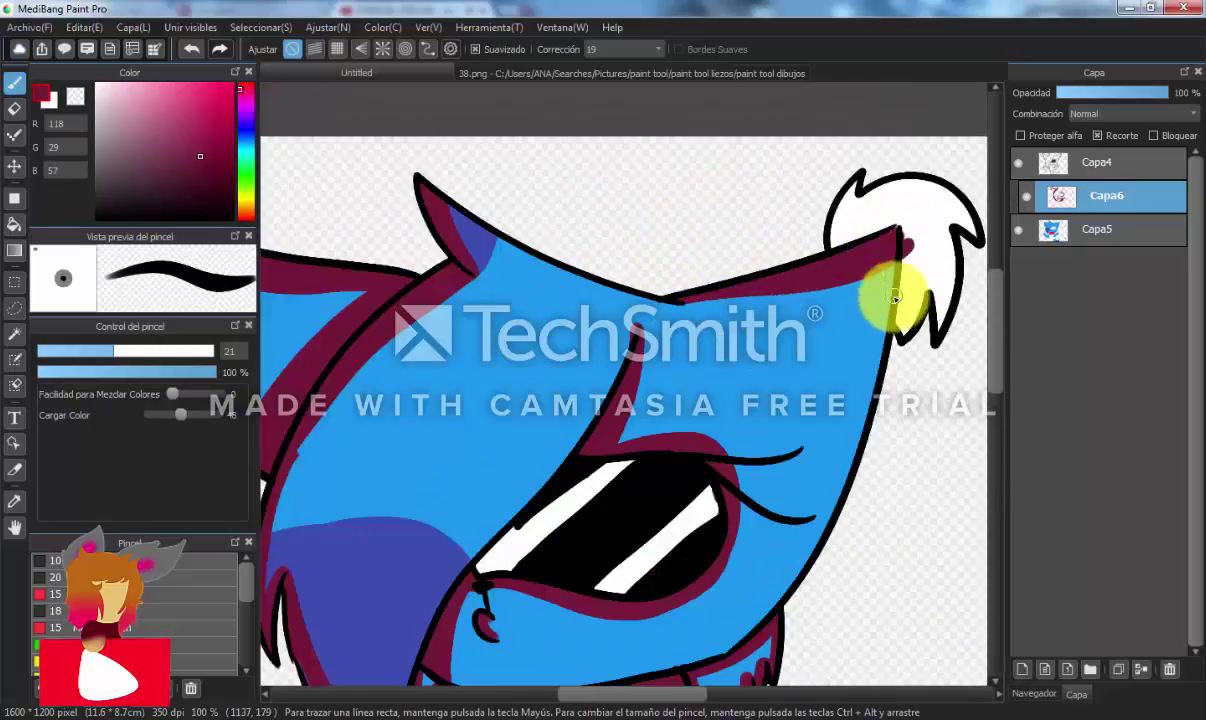
pyautogui.moveTo(895, 297); pyautogui.dragTo(808, 566)
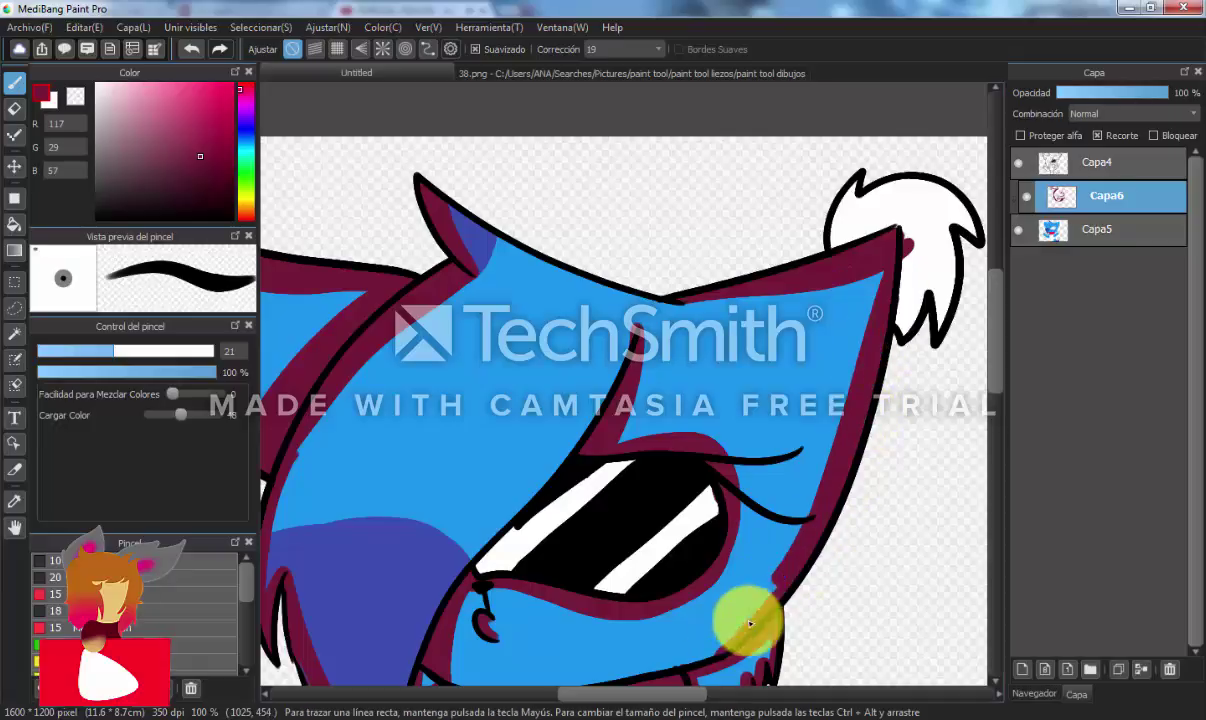
# Erase the dark red spill from the right ear's white furry tip
pyautogui.press('e')
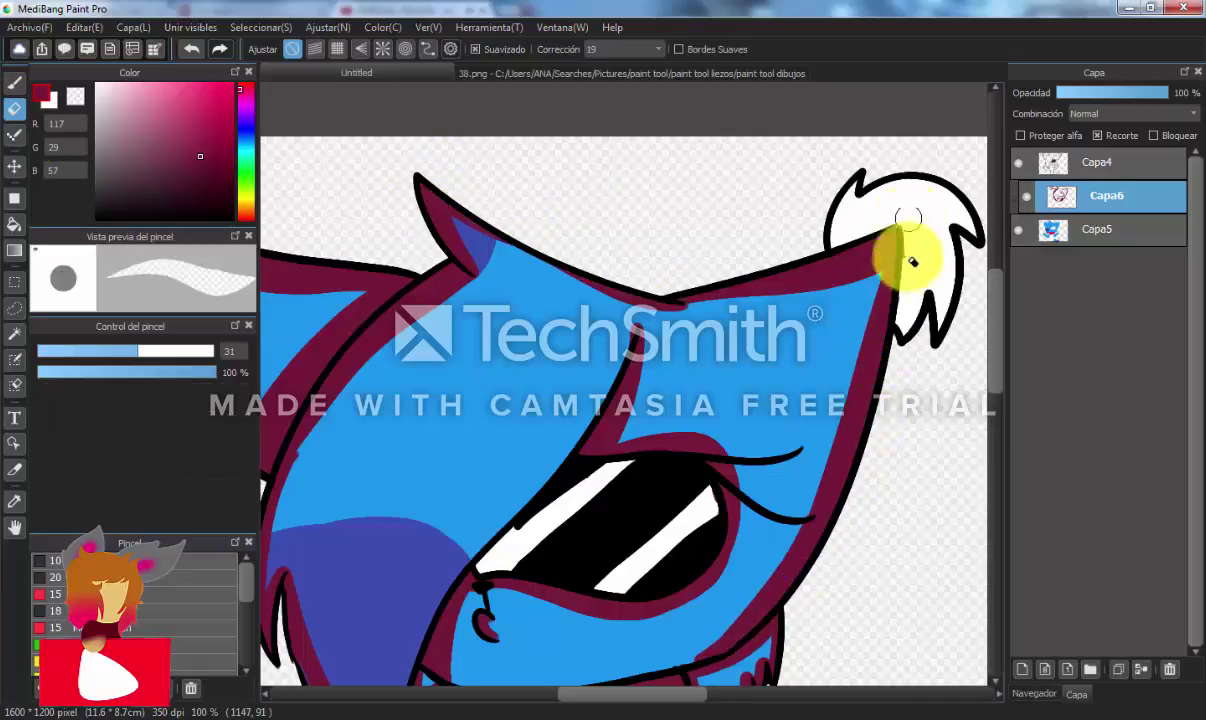
pyautogui.scroll(-3, 668, 280)
pyautogui.scroll(2, 552, 404)
pyautogui.scroll(-2, 552, 404)
pyautogui.scroll(4, 778, 203)
# Paint dark red shading over the inner part of the right ear's furry tip
pyautogui.click(16, 84)
pyautogui.moveTo(524, 352); pyautogui.dragTo(553, 310)
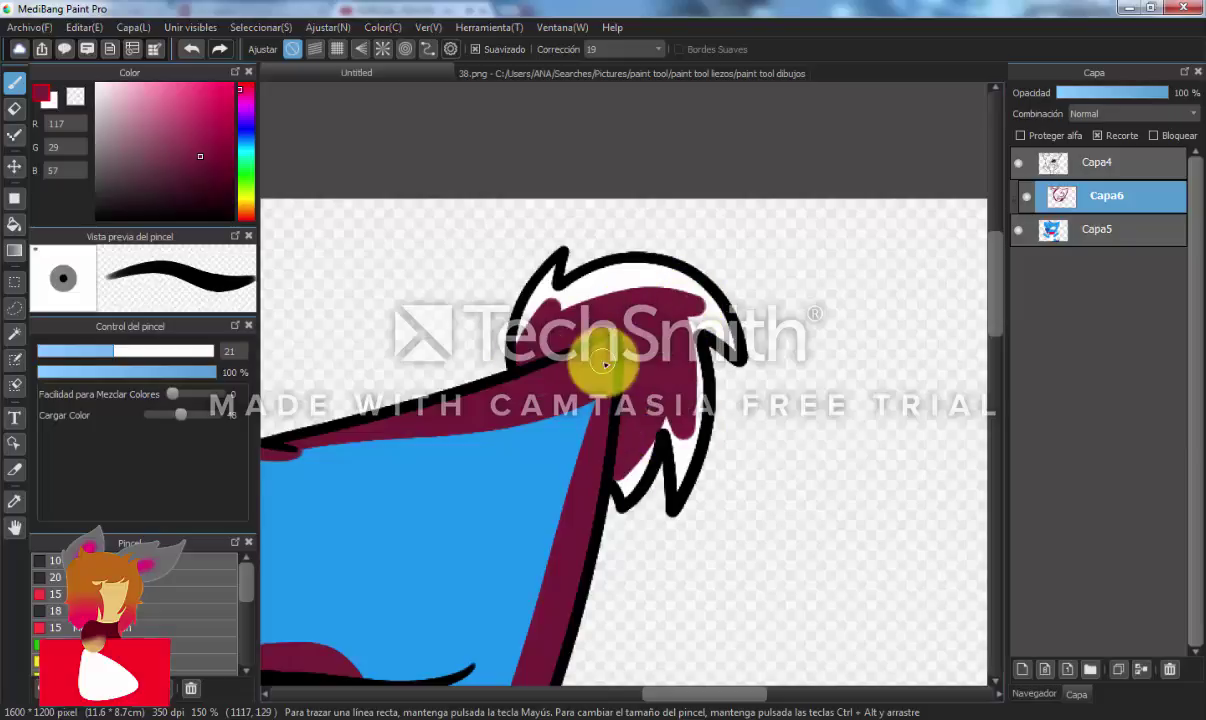
pyautogui.scroll(-3, 604, 365)
# Shade the upper side of the right arm and the side and bottom edges of the white torso in dark red
pyautogui.scroll(2, 632, 444)
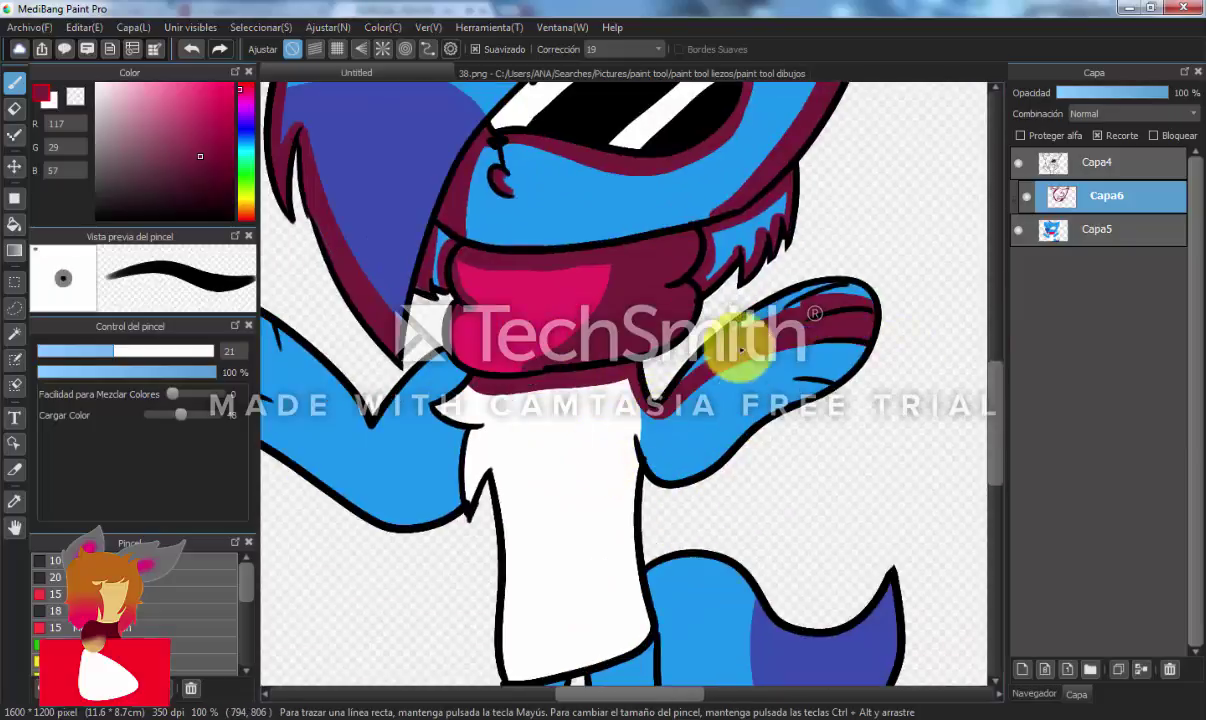
pyautogui.moveTo(508, 674); pyautogui.dragTo(643, 550)
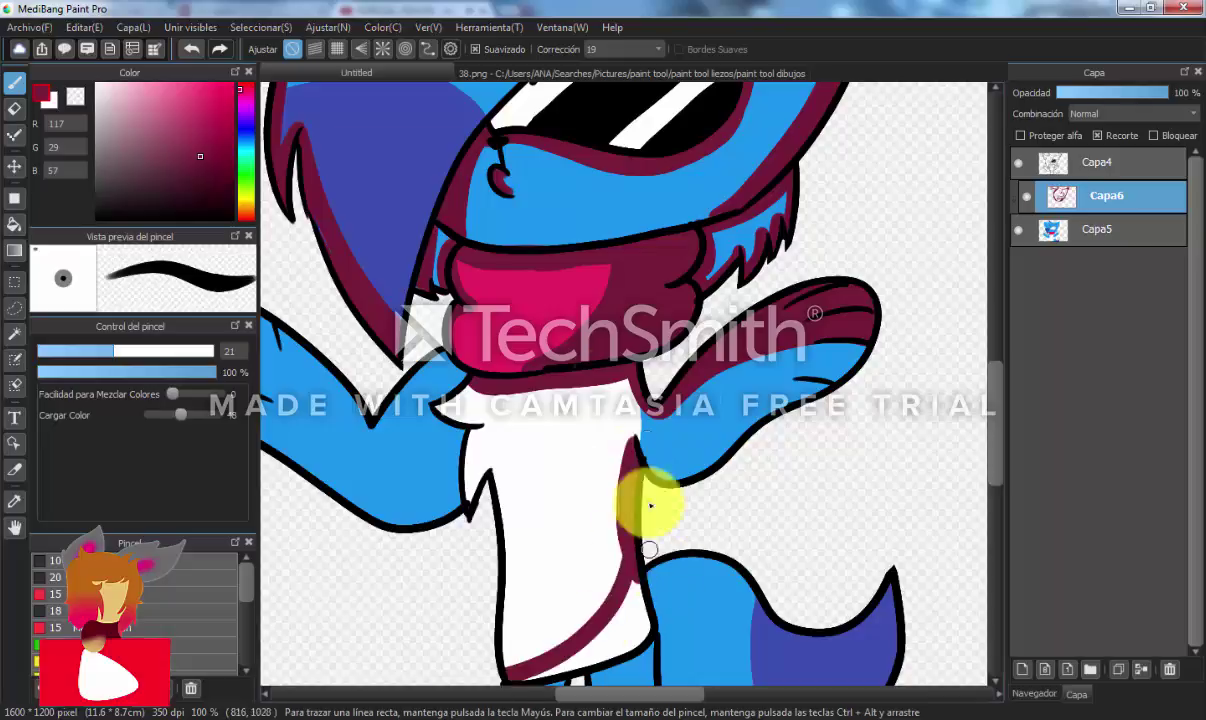
pyautogui.moveTo(478, 428); pyautogui.dragTo(470, 511)
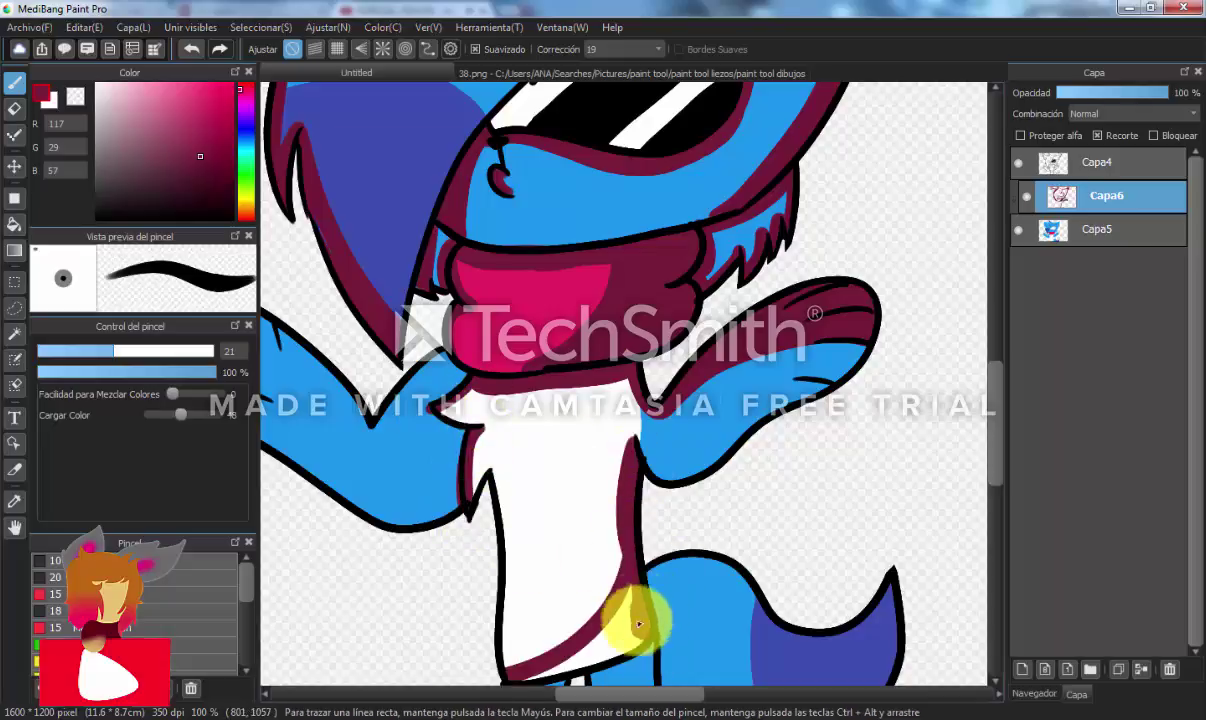
pyautogui.hotkey('alt', 'Tab')
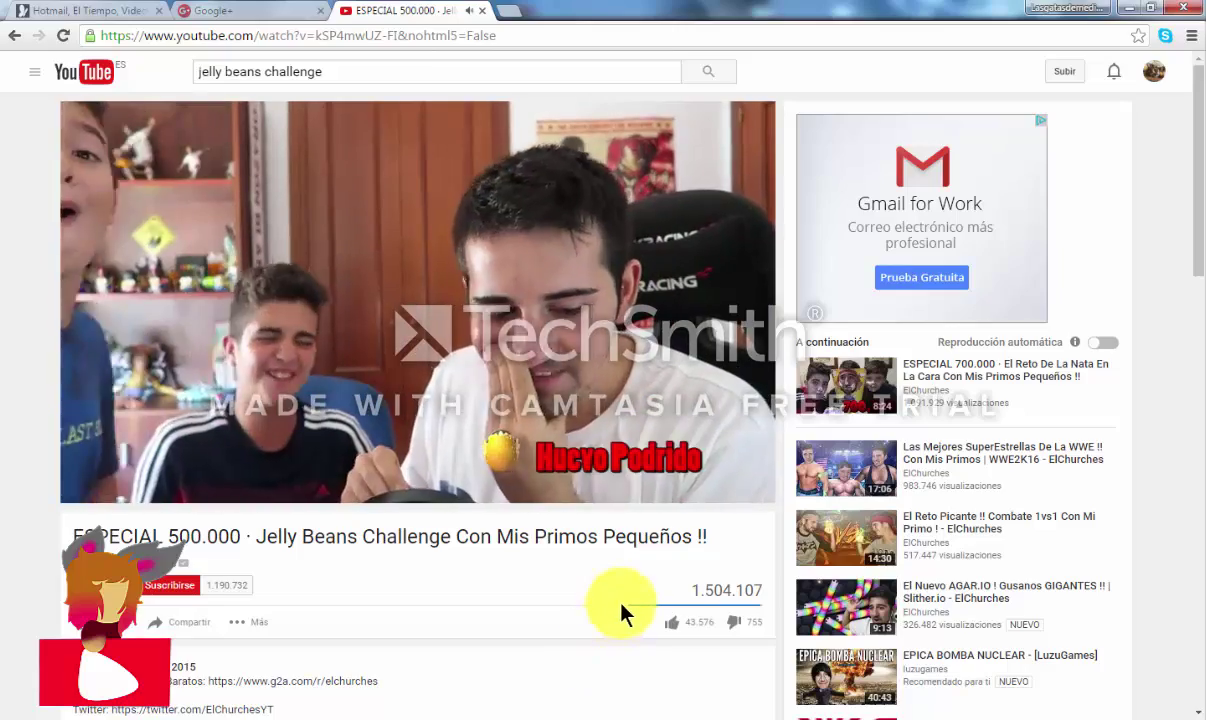
pyautogui.hotkey('alt', 'Tab')
# Paint dark red shading around the finger lines of the right paw
pyautogui.scroll(5, 868, 383)
pyautogui.moveTo(423, 380); pyautogui.dragTo(583, 358)
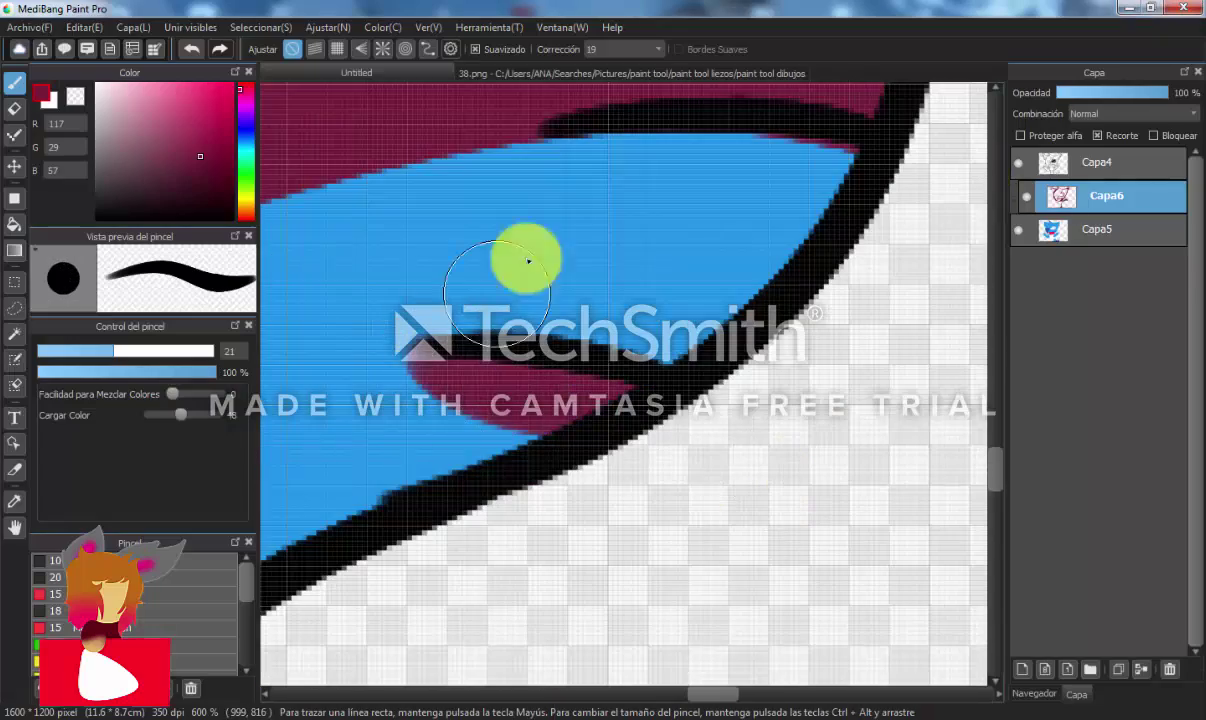
pyautogui.moveTo(575, 148); pyautogui.dragTo(614, 141)
pyautogui.scroll(-5, 718, 377)
# Erase the dark red spill around the chest fur beside the left arm
pyautogui.scroll(-2, 600, 412)
pyautogui.scroll(6, 648, 352)
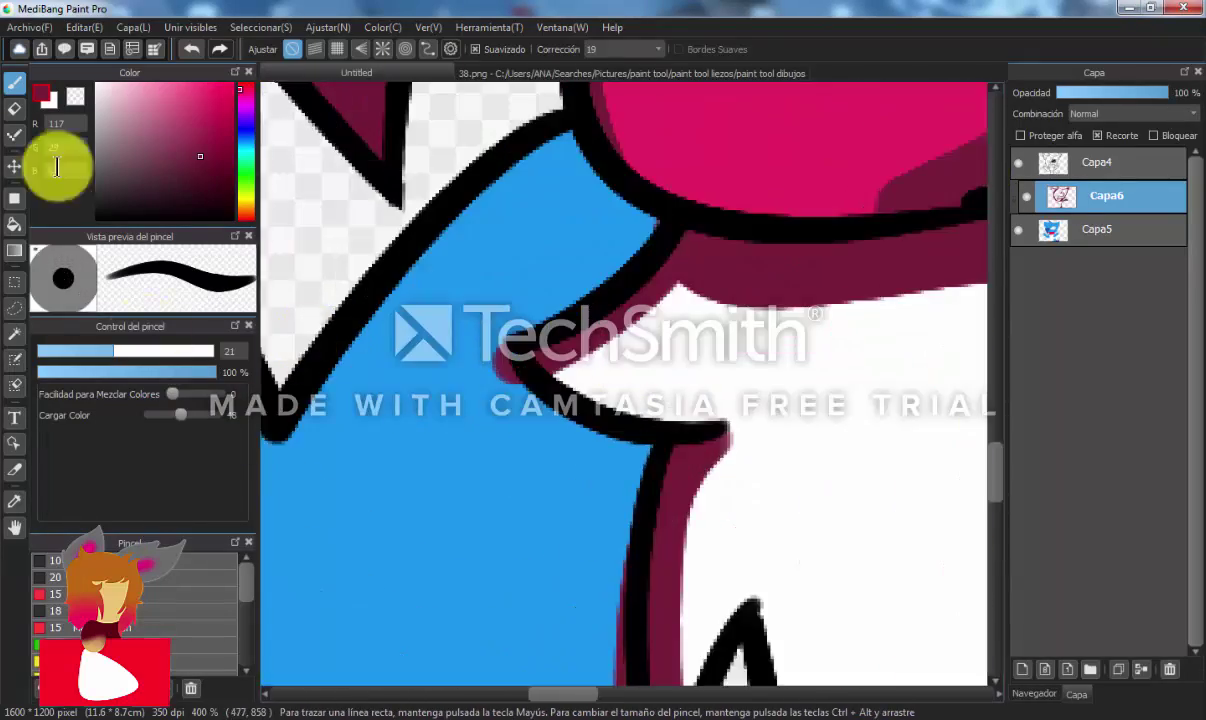
pyautogui.click(14, 109)
pyautogui.scroll(-3, 469, 362)
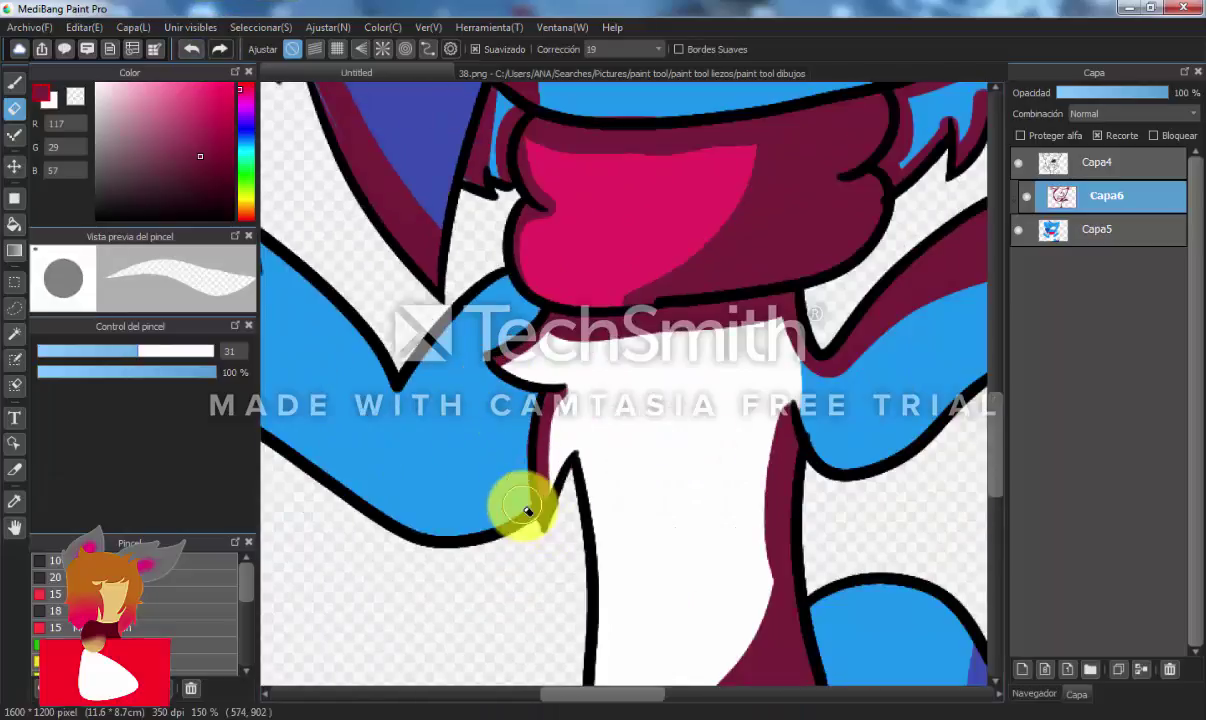
# Paint dark red shading over the left paw and along the lower side of the left arm
pyautogui.press('b')
pyautogui.scroll(-3, 404, 480)
pyautogui.scroll(3, 630, 500)
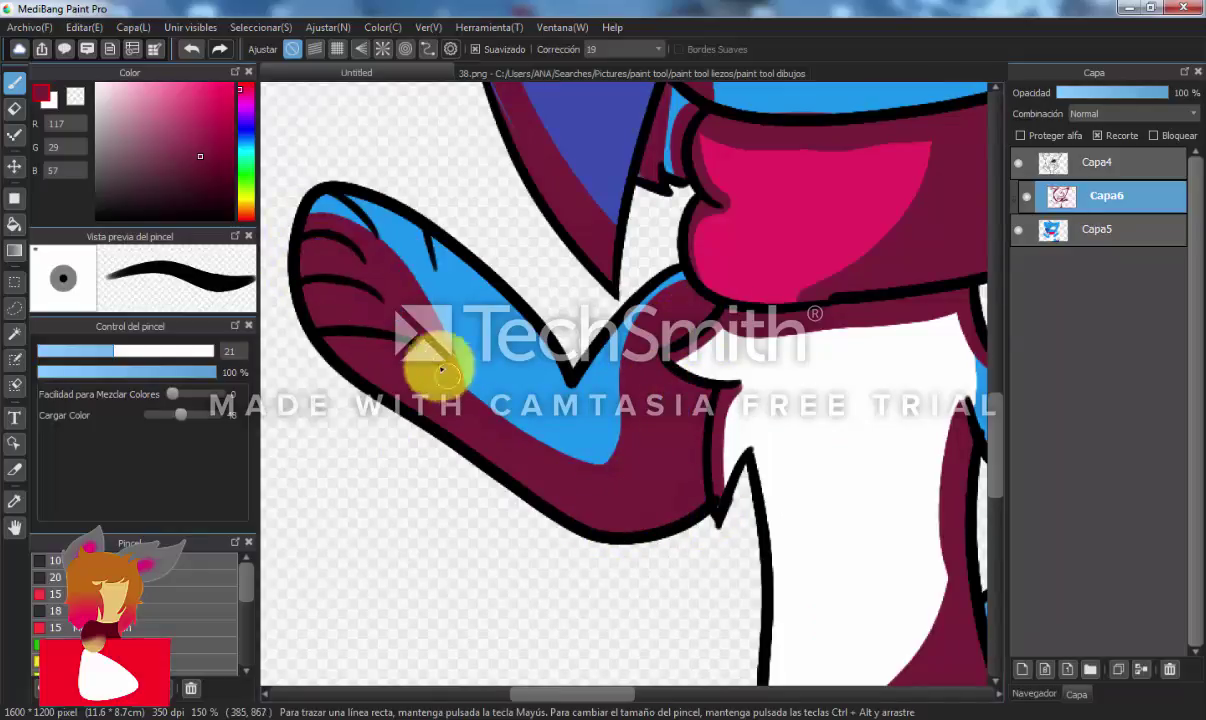
# Shade the legs and the lower part of the tail in dark red
pyautogui.scroll(-3, 476, 418)
pyautogui.scroll(2, 530, 364)
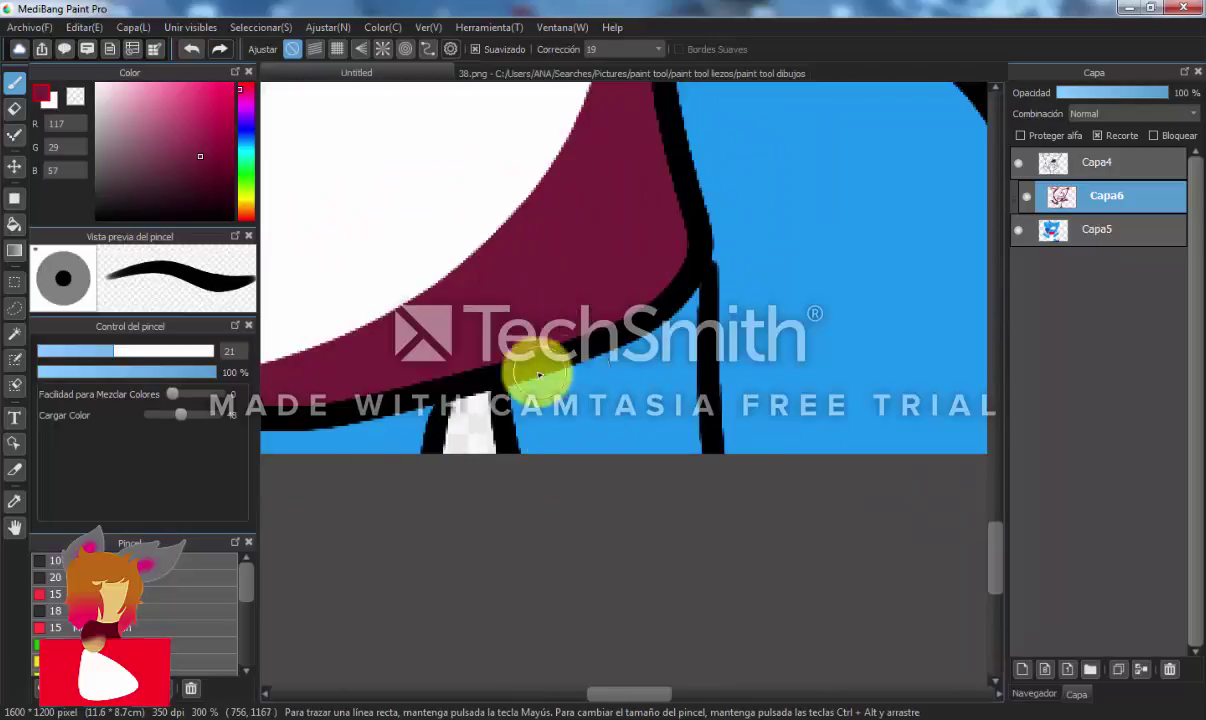
pyautogui.scroll(-4, 517, 552)
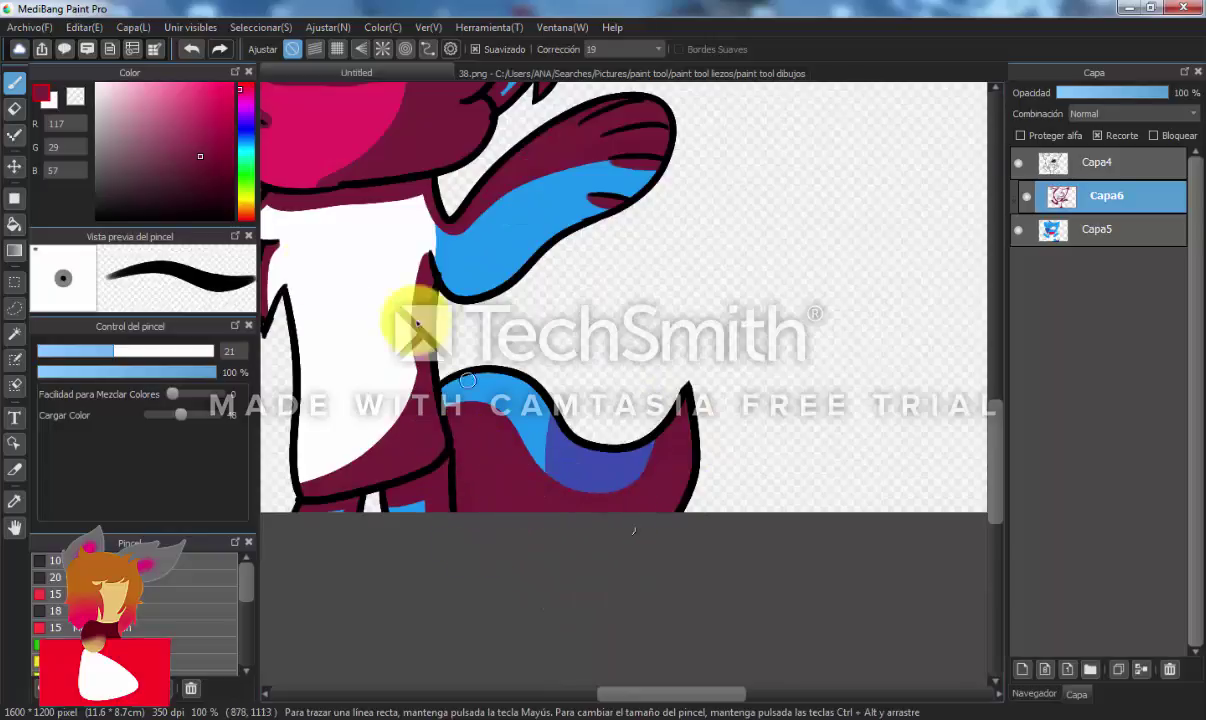
# Erase part of the shading on the tail's dark blue end and lower the opacity of Capa6
pyautogui.press('e')
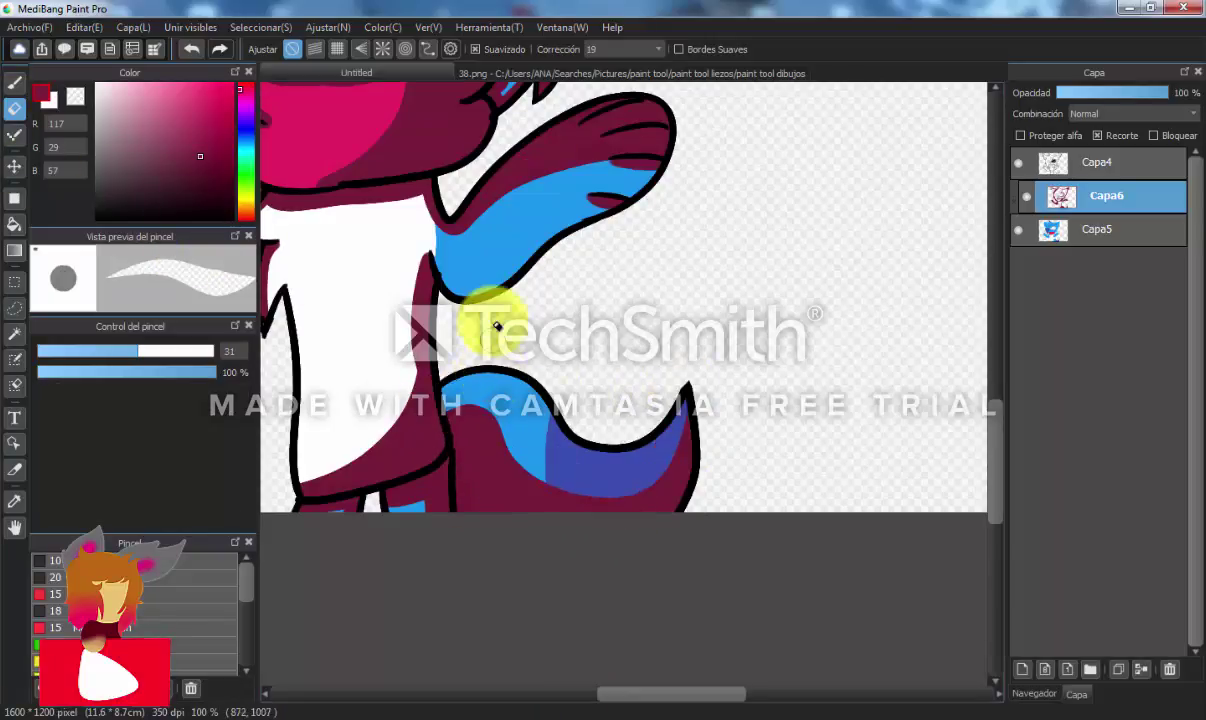
pyautogui.scroll(-3, 497, 326)
pyautogui.moveTo(1144, 91); pyautogui.dragTo(1094, 98)
pyautogui.scroll(2, 625, 396)
pyautogui.scroll(-2, 612, 412)
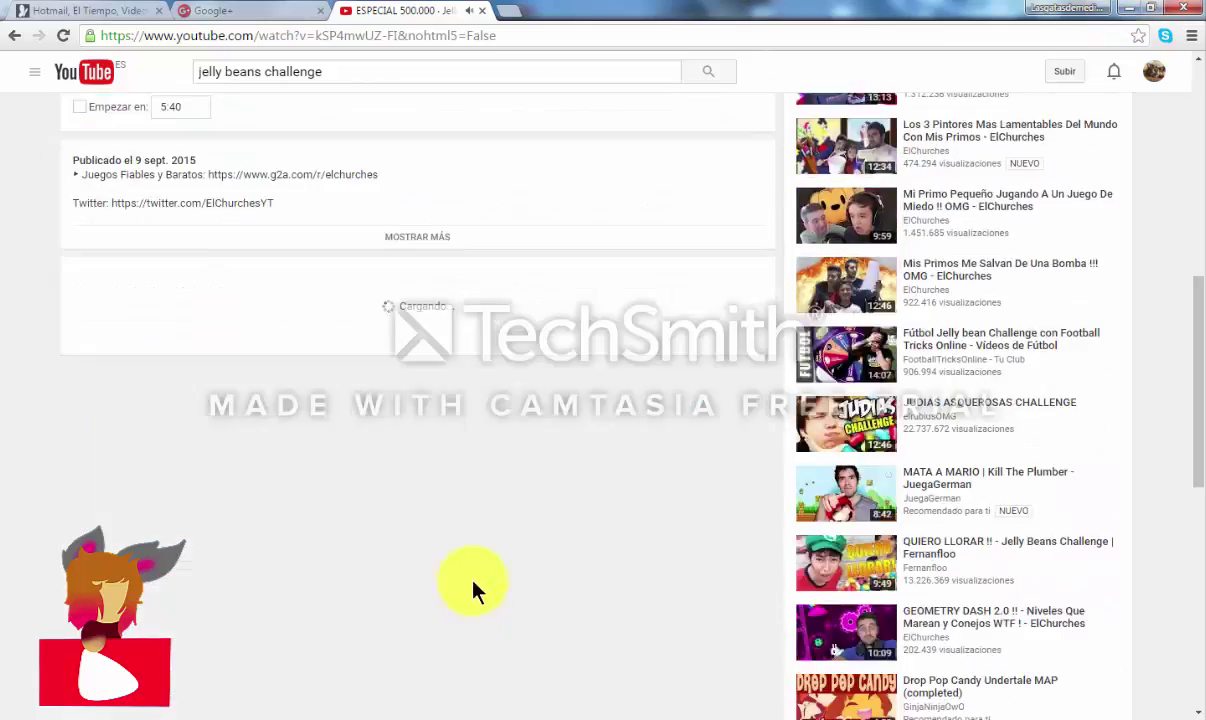
pyautogui.scroll(2, 474, 590)
pyautogui.scroll(5, 385, 611)
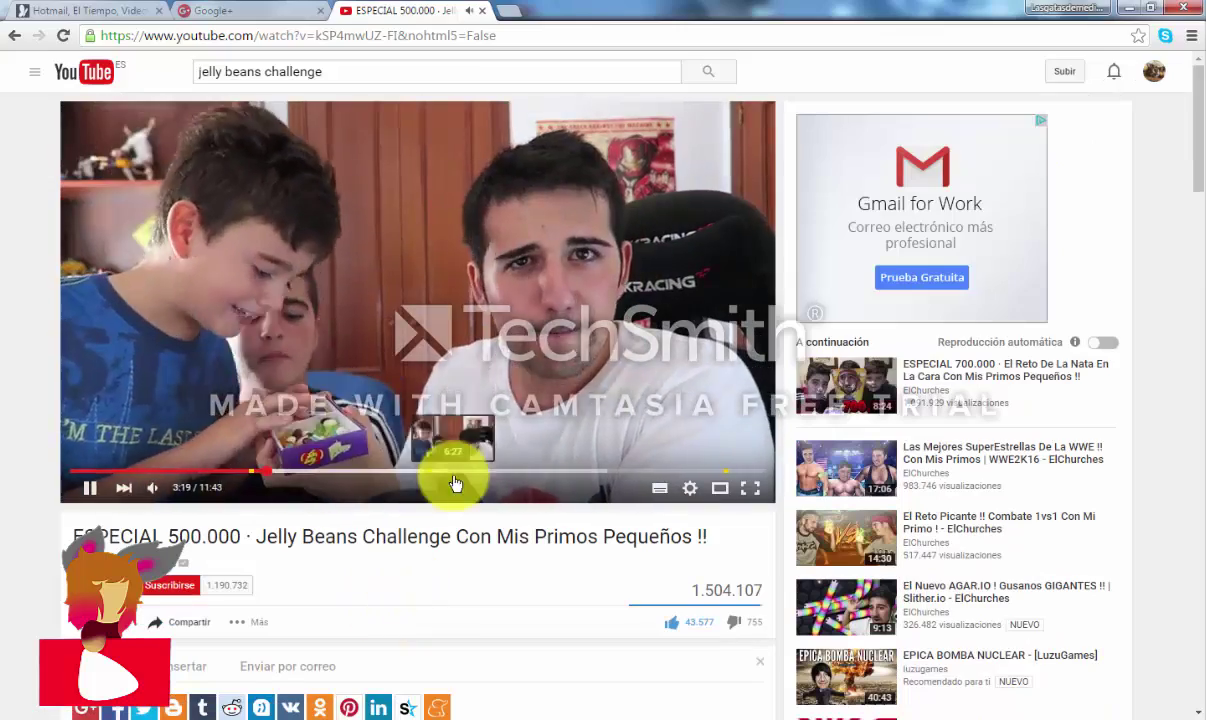
# Switch to MediBang Paint Pro, merge the shading into Capa5, and tint the line art dark blue on a clipped layer above Capa4
pyautogui.click(1128, 8)
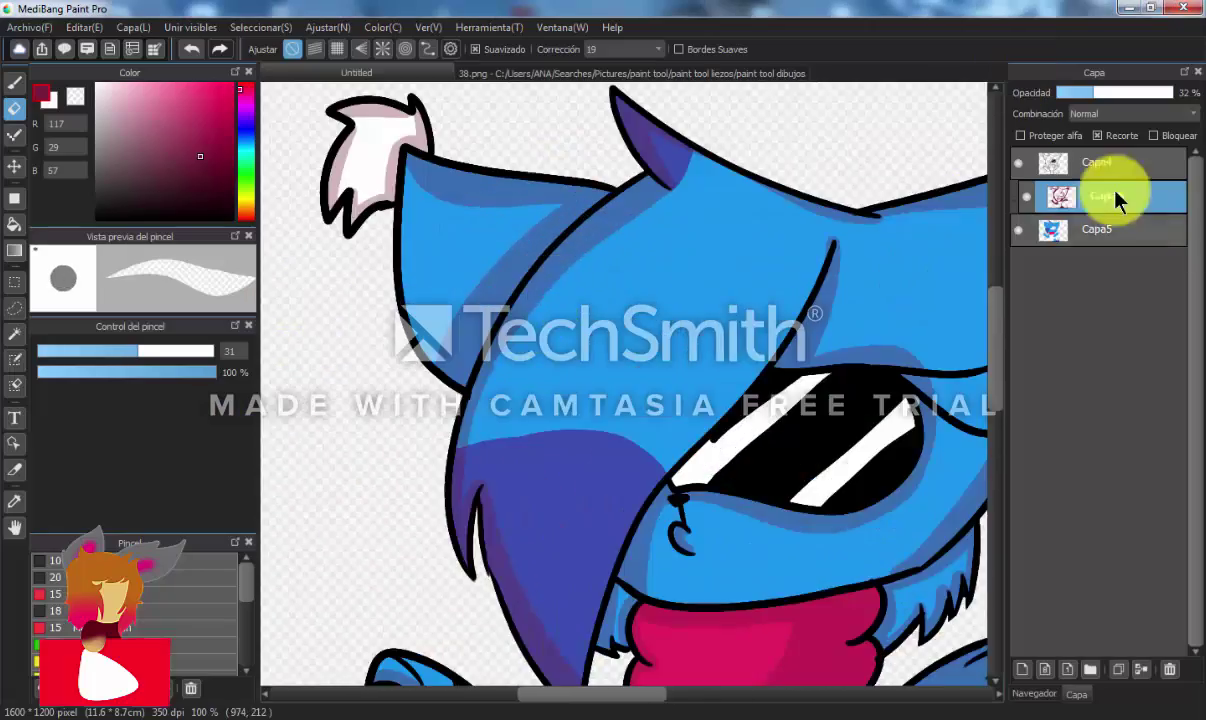
pyautogui.click(1141, 669)
pyautogui.click(1077, 158)
pyautogui.click(1022, 669)
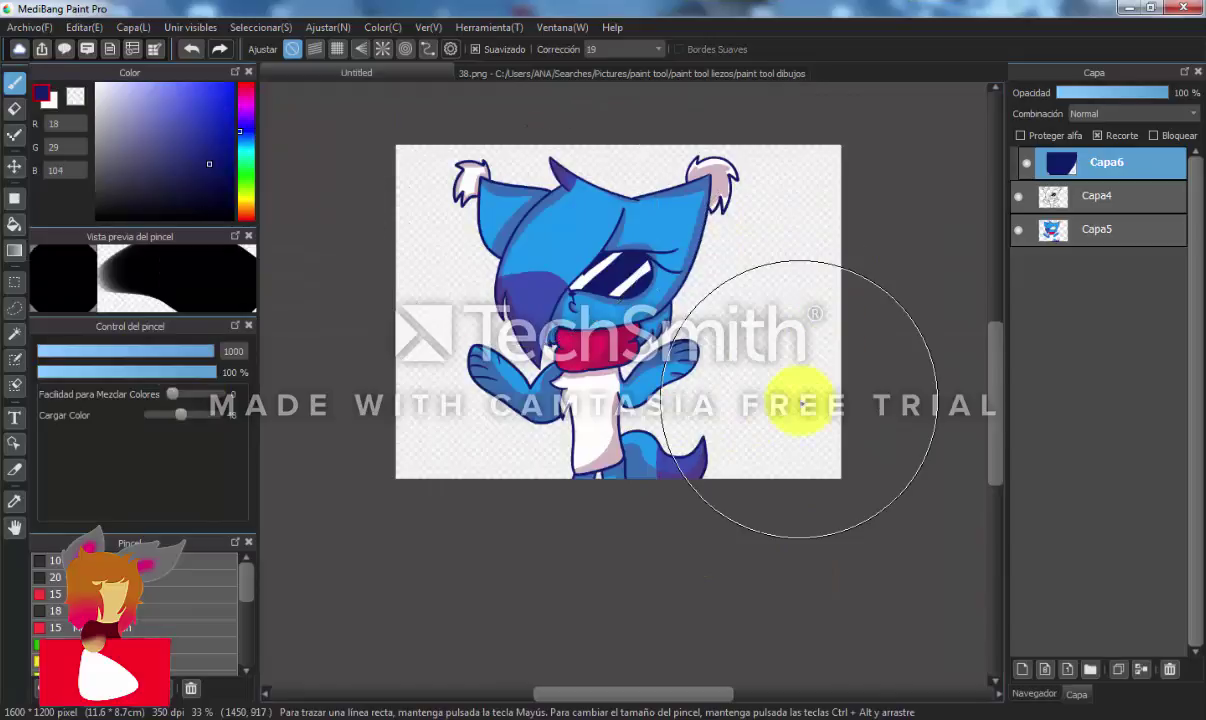
# Merge the tint and line art down into Capa5 and place a new empty layer beneath it
pyautogui.click(1142, 670)
pyautogui.click(1142, 670)
pyautogui.click(1022, 669)
pyautogui.moveTo(1140, 165); pyautogui.dragTo(1151, 214)
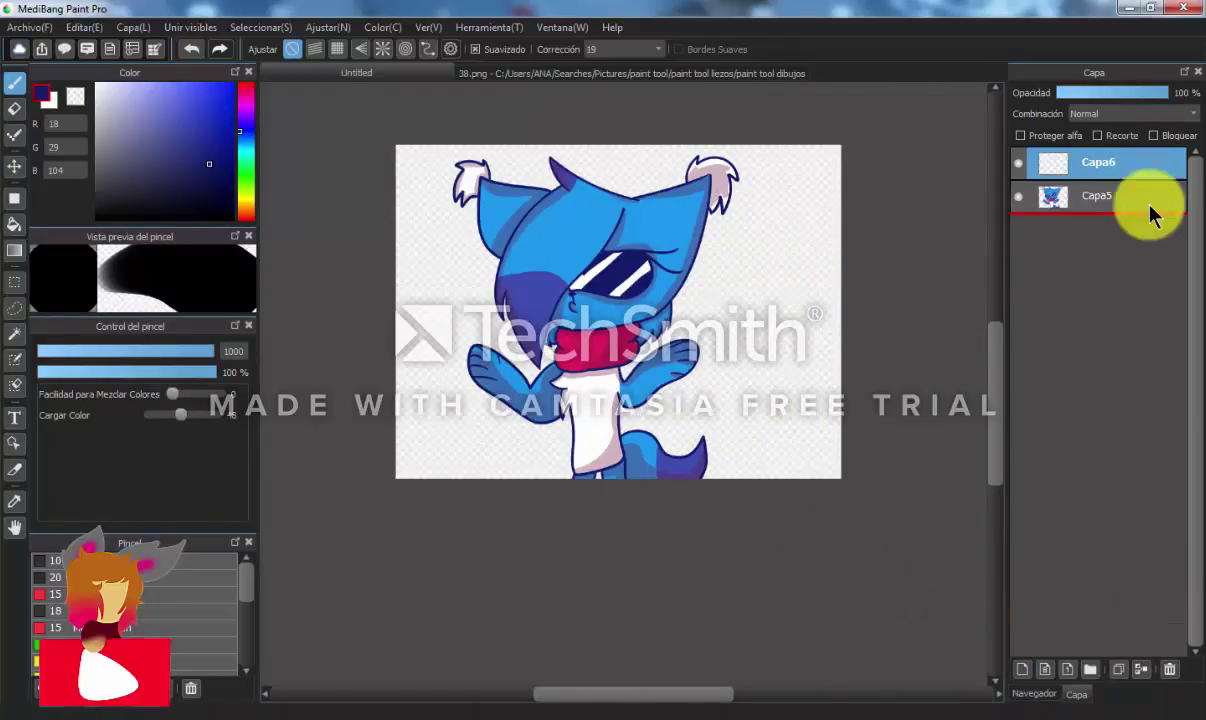
# Cover the whole background on Capa6 in red and repaint it dark red
pyautogui.click(245, 95)
pyautogui.moveTo(420, 300)
pyautogui.mouseDown()
pyautogui.moveTo(856, 501)
pyautogui.moveTo(843, 398)
pyautogui.mouseUp()
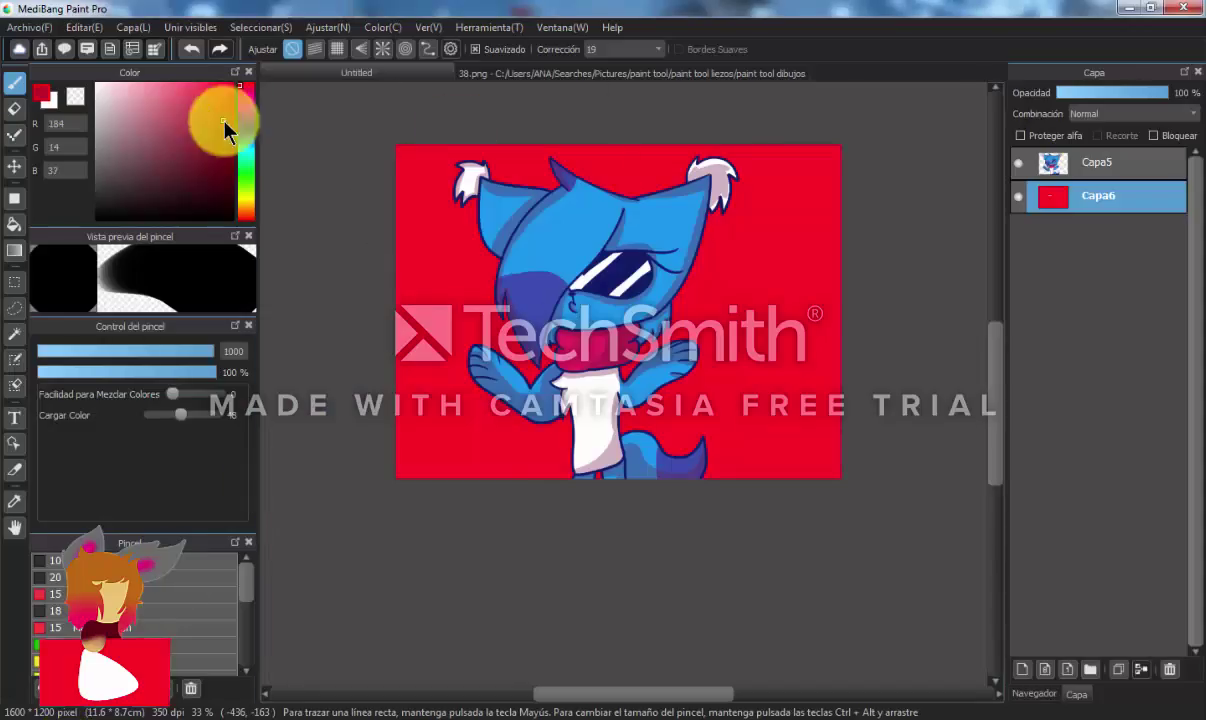
pyautogui.moveTo(406, 141)
pyautogui.mouseDown()
pyautogui.moveTo(802, 161)
pyautogui.moveTo(431, 178)
pyautogui.mouseUp()
# Paint a winding green stripe and a zigzag blue stripe across the background with a size 183 brush
pyautogui.click(148, 357)
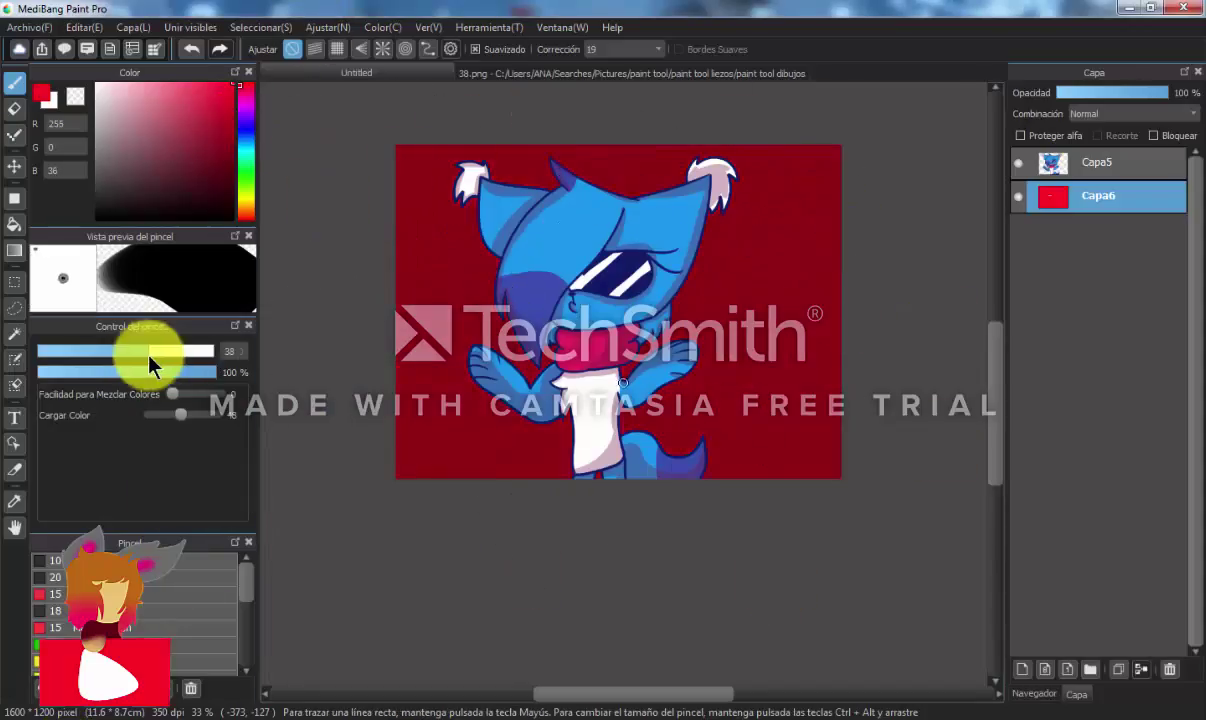
pyautogui.click(246, 171)
pyautogui.moveTo(500, 128)
pyautogui.mouseDown()
pyautogui.moveTo(586, 155)
pyautogui.moveTo(645, 498)
pyautogui.mouseUp()
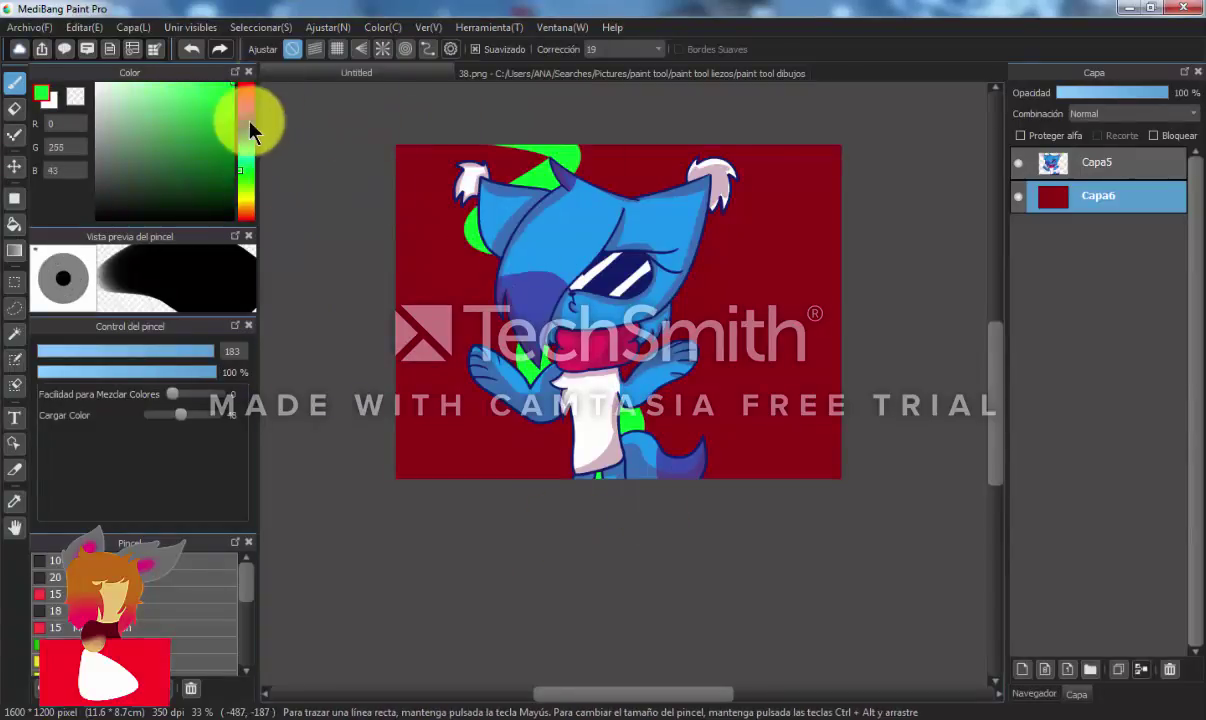
pyautogui.click(246, 124)
pyautogui.moveTo(782, 142); pyautogui.dragTo(412, 386)
# Add a winding yellow stripe and a bright red stripe across the background
pyautogui.click(246, 179)
pyautogui.click(246, 196)
pyautogui.moveTo(410, 138)
pyautogui.mouseDown()
pyautogui.moveTo(522, 450)
pyautogui.moveTo(845, 440)
pyautogui.mouseUp()
pyautogui.click(246, 218)
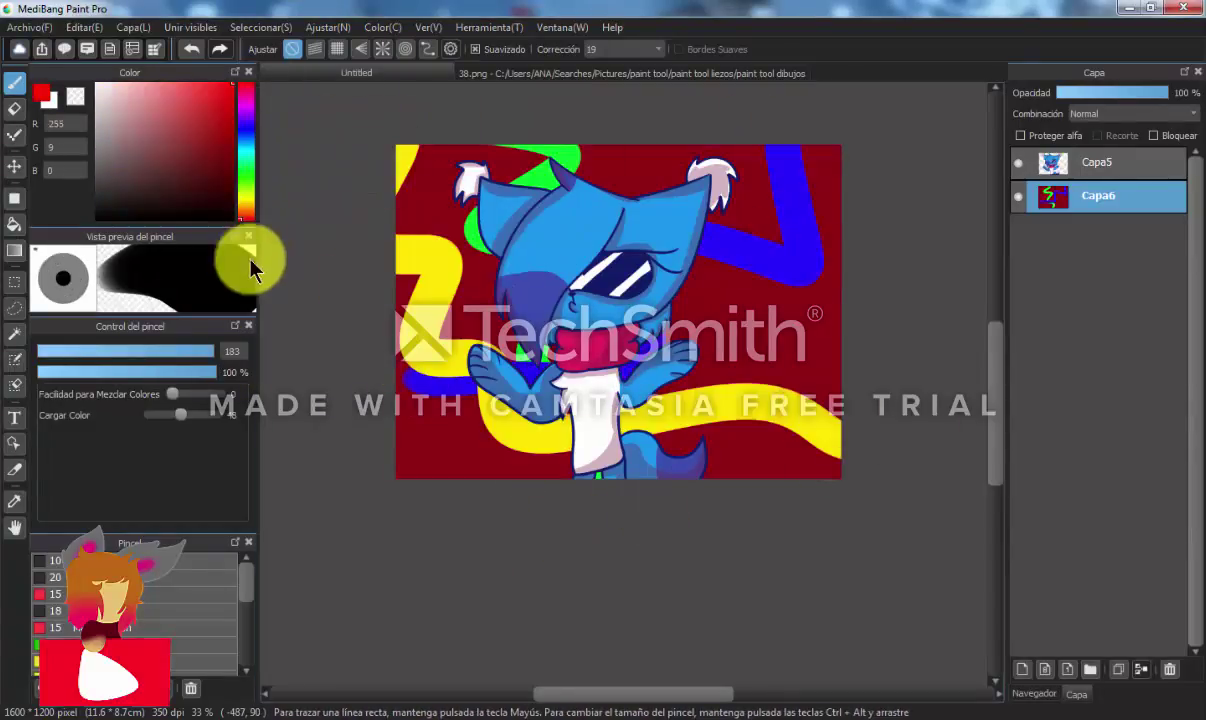
pyautogui.moveTo(398, 452); pyautogui.dragTo(845, 315)
# Paint wavy magenta, pink and cyan stripes across the background behind the character
pyautogui.click(246, 109)
pyautogui.moveTo(522, 128); pyautogui.dragTo(843, 495)
pyautogui.click(243, 95)
pyautogui.moveTo(392, 245)
pyautogui.mouseDown()
pyautogui.moveTo(530, 439)
pyautogui.moveTo(590, 462)
pyautogui.mouseUp()
pyautogui.click(245, 150)
pyautogui.moveTo(910, 277); pyautogui.dragTo(343, 396)
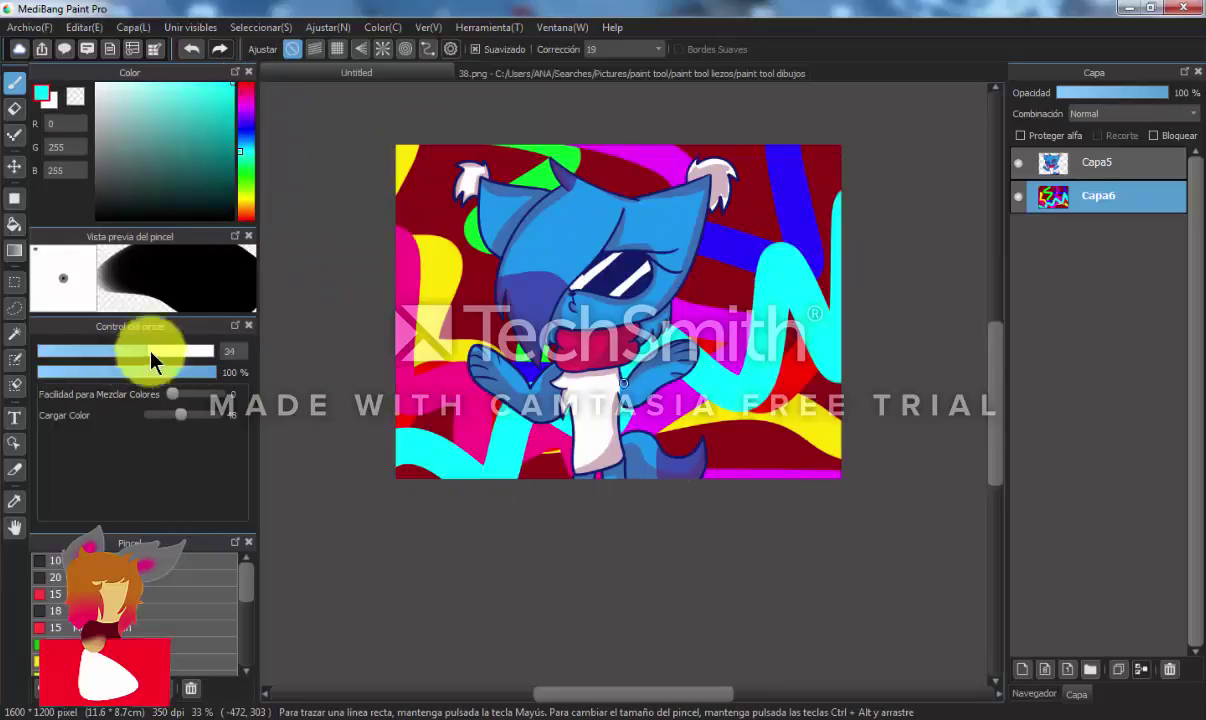
# Write "Para" in yellow beside the character's ear on a new layer above the background, using a size 39 brush
pyautogui.moveTo(150, 352); pyautogui.dragTo(153, 352)
pyautogui.click(1022, 669)
pyautogui.click(246, 198)
pyautogui.moveTo(755, 159)
pyautogui.mouseDown()
pyautogui.moveTo(761, 205)
pyautogui.moveTo(740, 223)
pyautogui.mouseUp()
# Undo the misdrawn letter strokes and write the recipient's name in yellow beneath "Para"
pyautogui.moveTo(722, 240); pyautogui.dragTo(738, 240)
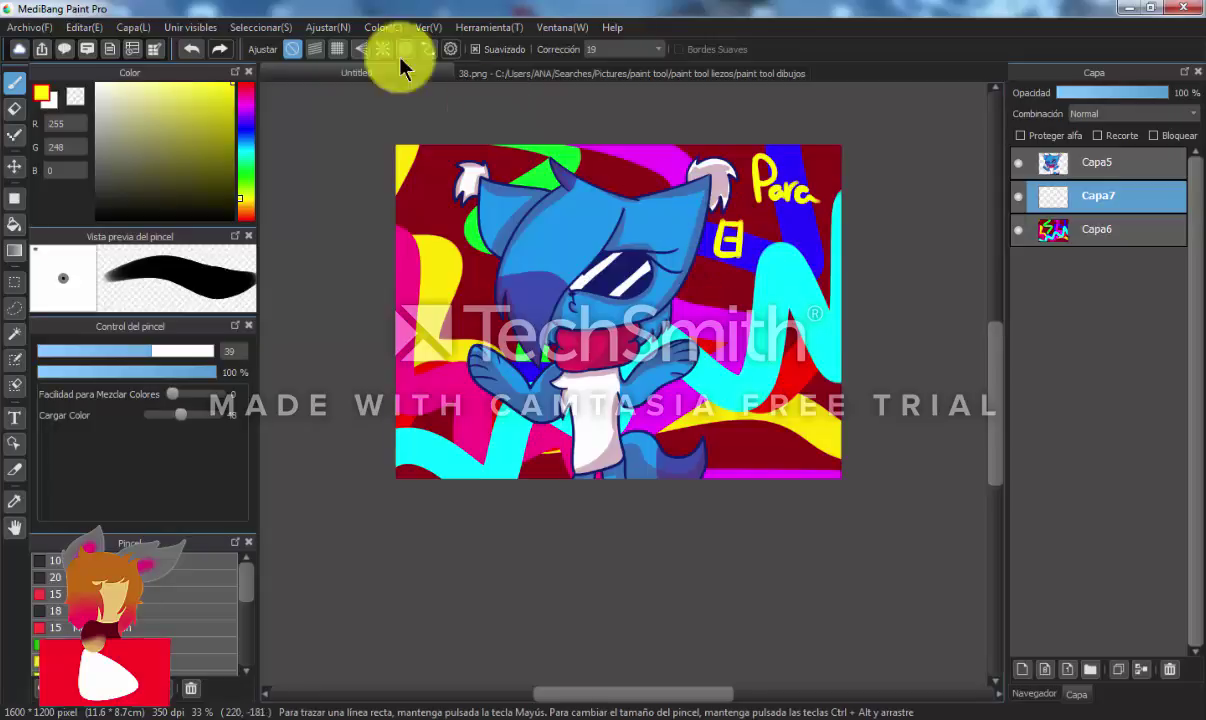
pyautogui.click(192, 49)
pyautogui.click(192, 49)
pyautogui.click(192, 49)
pyautogui.click(192, 49)
pyautogui.click(220, 49)
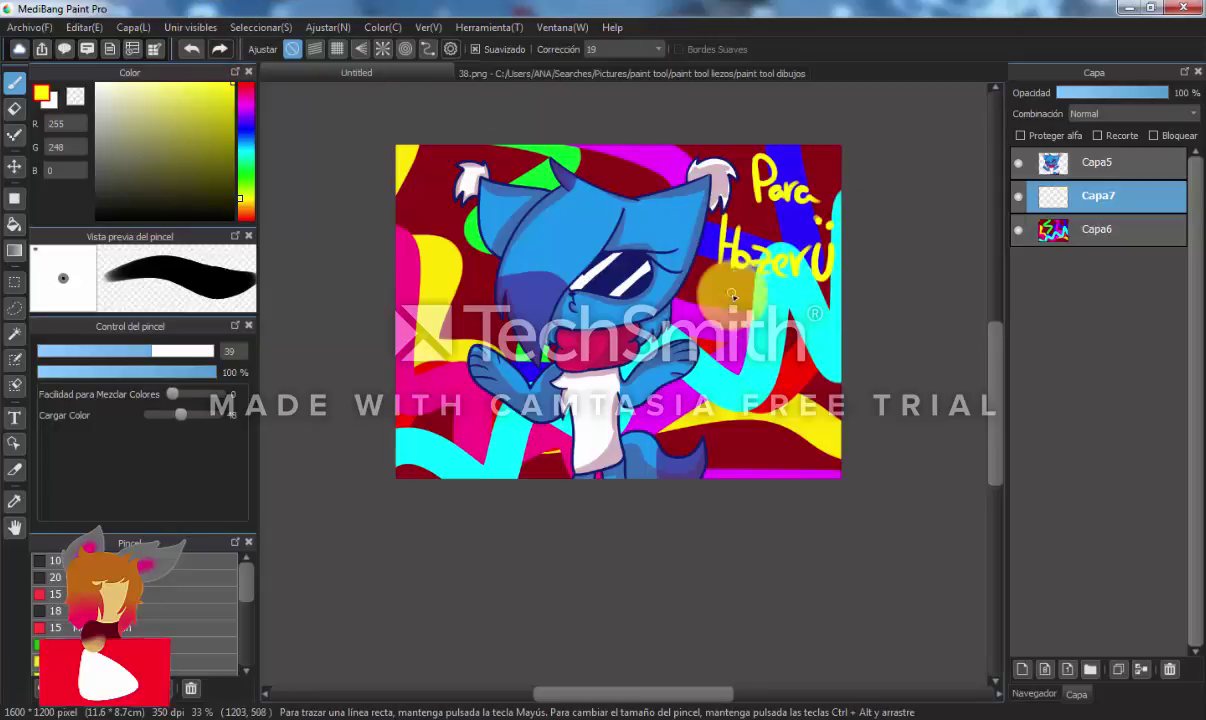
# Sign the drawing in yellow near its lower edge on a new layer and set that layer's opacity to 63%
pyautogui.click(1022, 669)
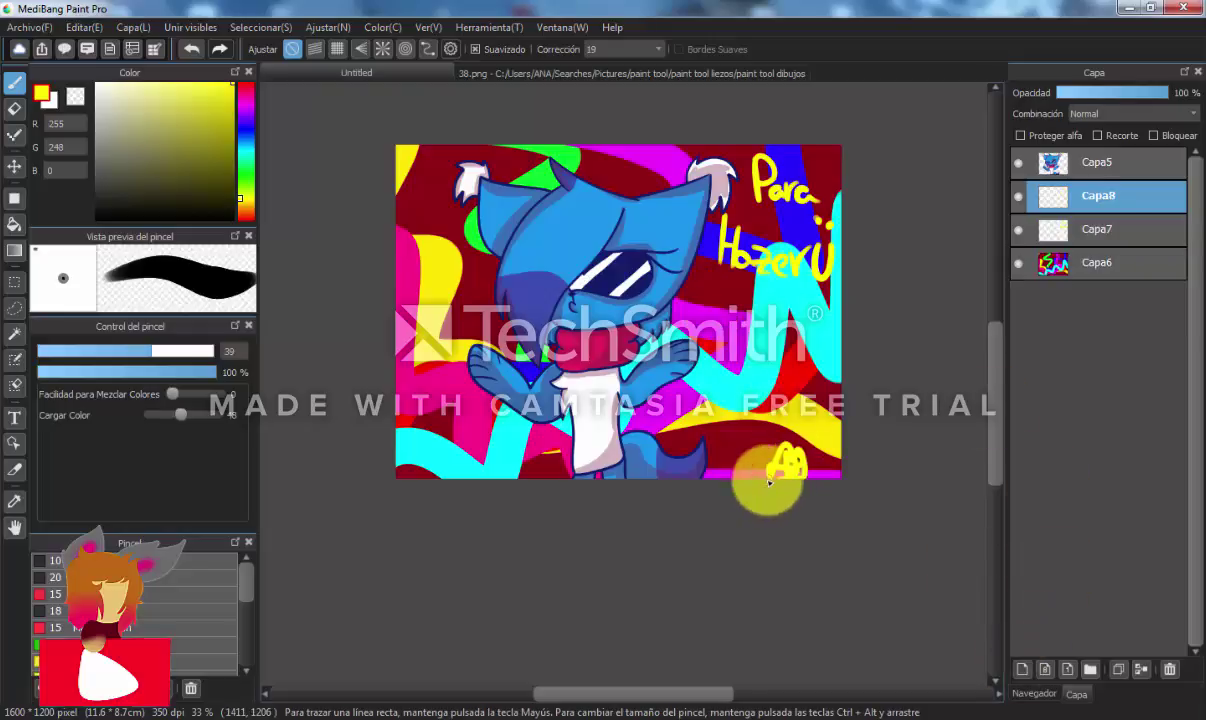
pyautogui.moveTo(1092, 93); pyautogui.dragTo(1131, 93)
pyautogui.moveTo(676, 229); pyautogui.dragTo(671, 263)
# Start saving the image as a PNG and locate the paint tool dibujos folder as its destination
pyautogui.hotkey('ctrl', 's')
pyautogui.click(625, 406)
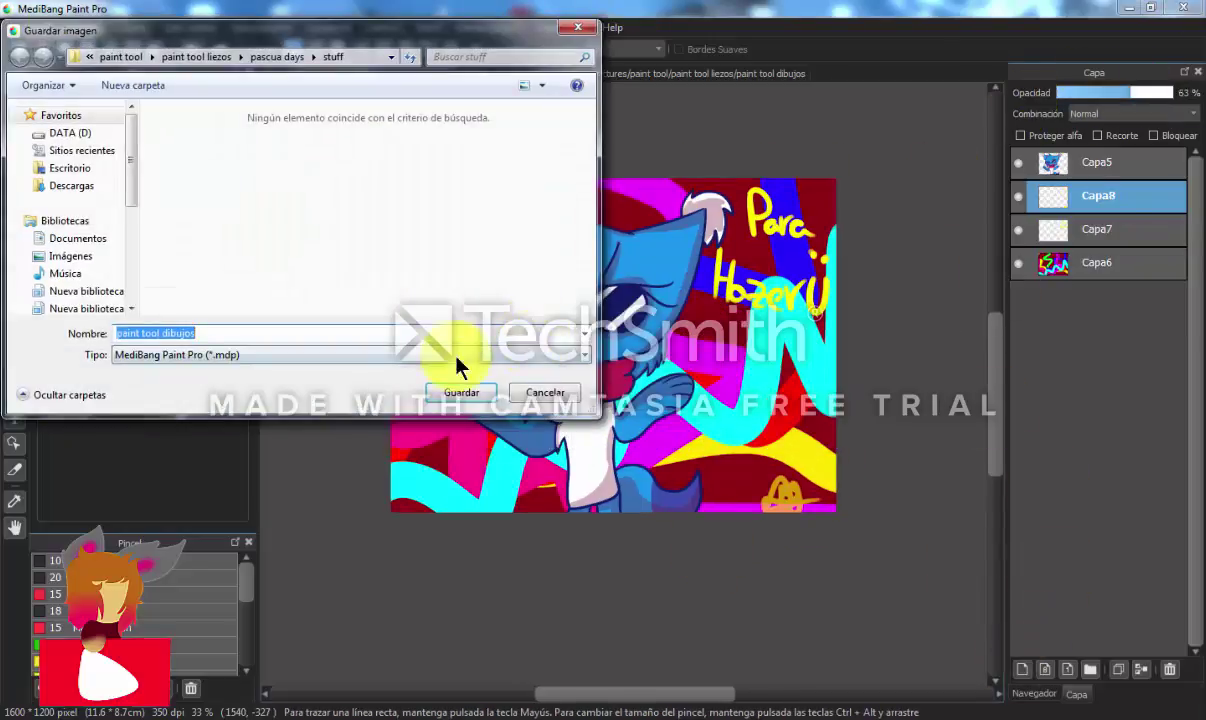
pyautogui.click(456, 355)
pyautogui.click(430, 385)
pyautogui.click(104, 256)
pyautogui.click(462, 58)
pyautogui.write('pa')
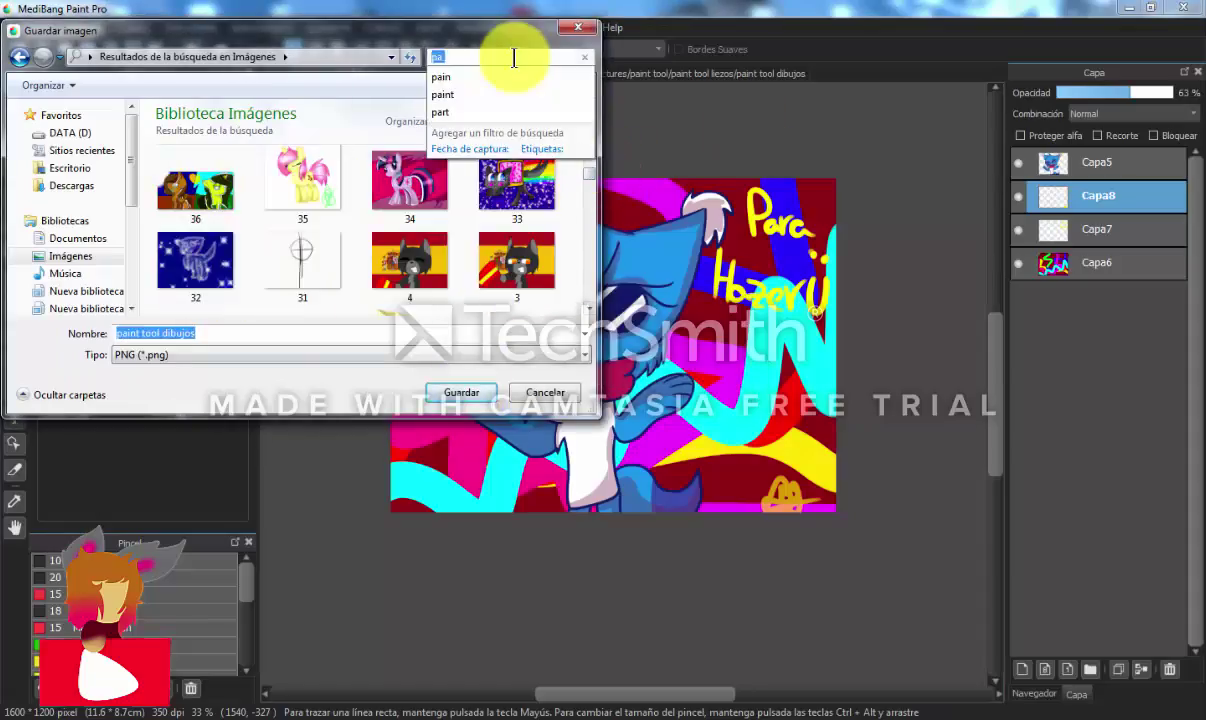
pyautogui.write('paint')
pyautogui.doubleClick(195, 200)
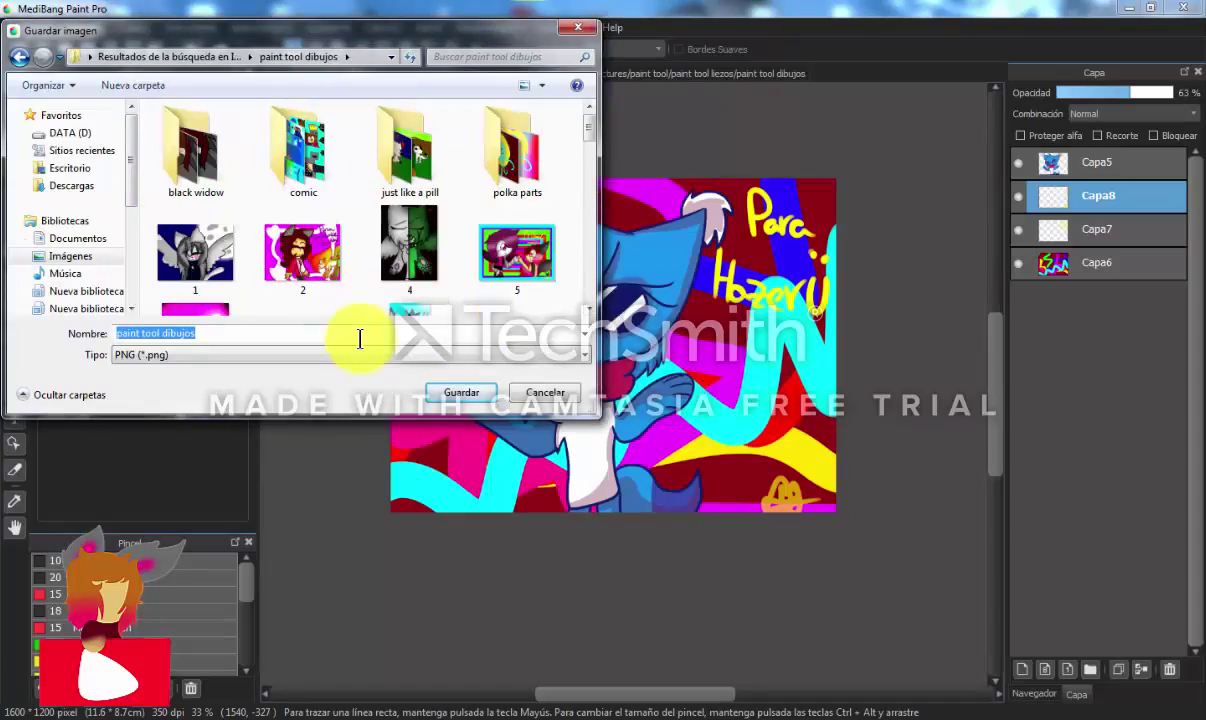
# Name the image 51 and save it in the paint tool dibujos folder
pyautogui.click(360, 334)
pyautogui.moveTo(589, 166); pyautogui.dragTo(575, 318)
pyautogui.write('51')
pyautogui.press('Return')
pyautogui.click(726, 389)
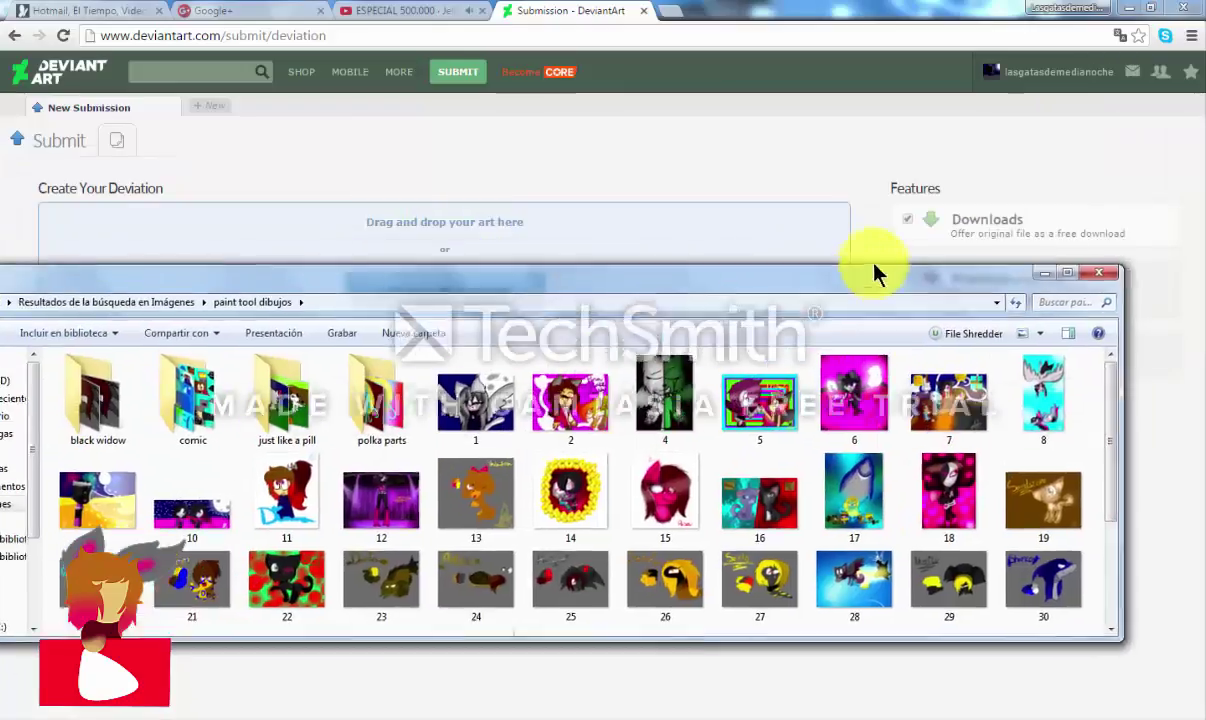
# Upload image 51 to the DeviantArt submission page and title it "liz toy gift"
pyautogui.scroll(-5, 1098, 632)
pyautogui.moveTo(1098, 632); pyautogui.dragTo(651, 315)
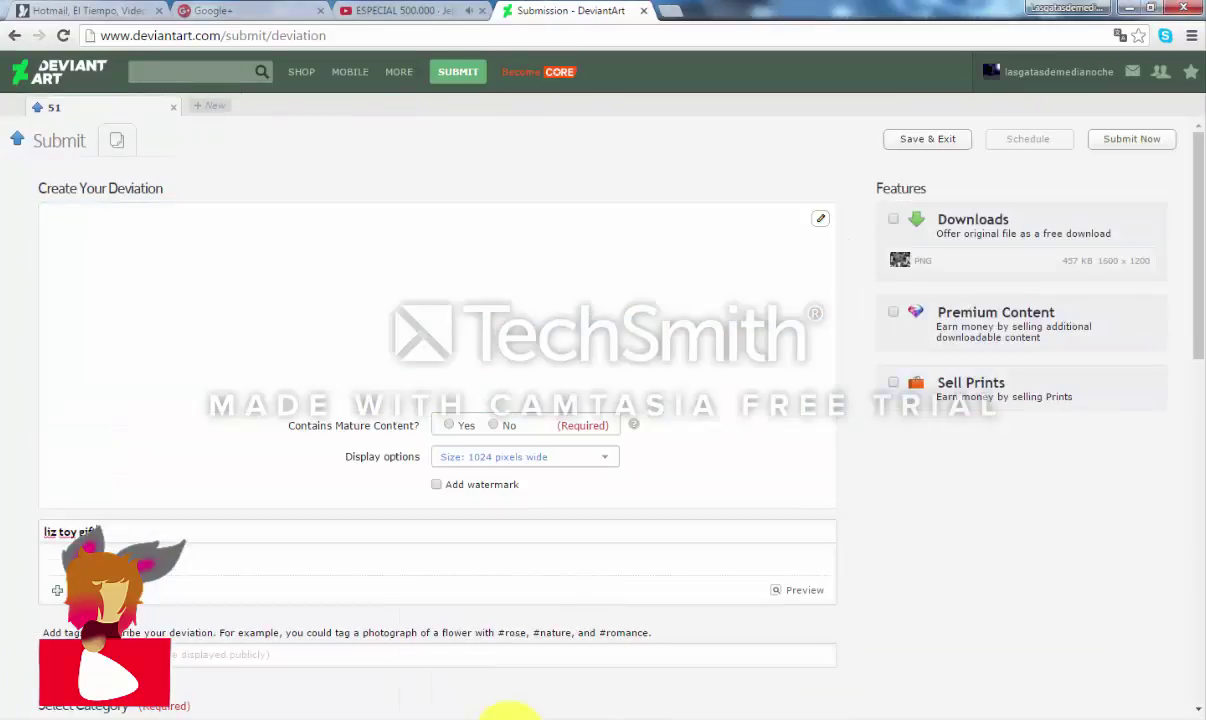
pyautogui.click(370, 10)
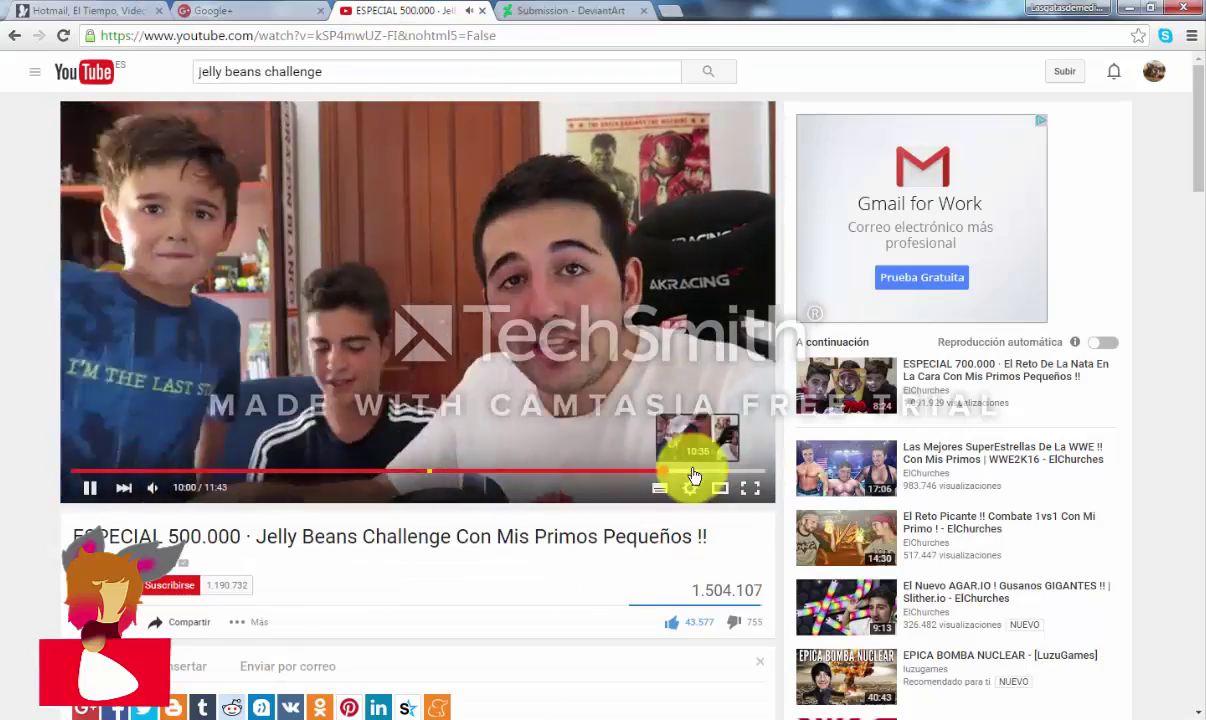
pyautogui.hotkey('ctrl', 'Tab')
pyautogui.click(431, 9)
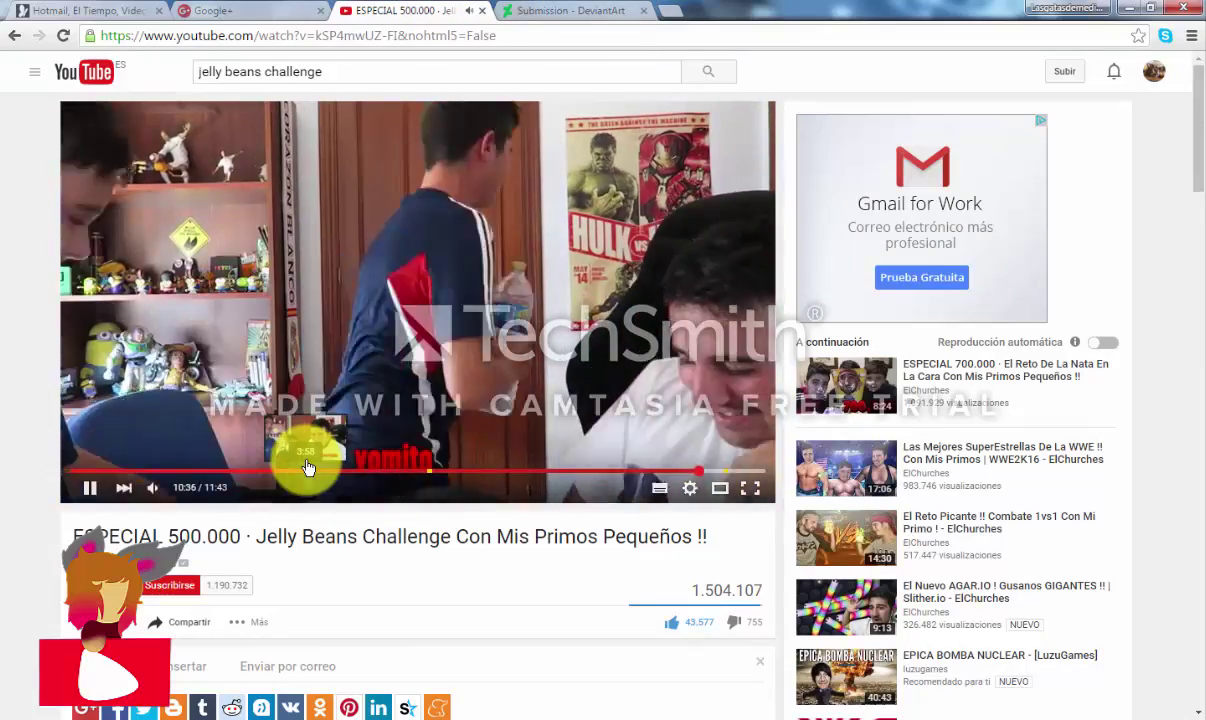
pyautogui.click(692, 480)
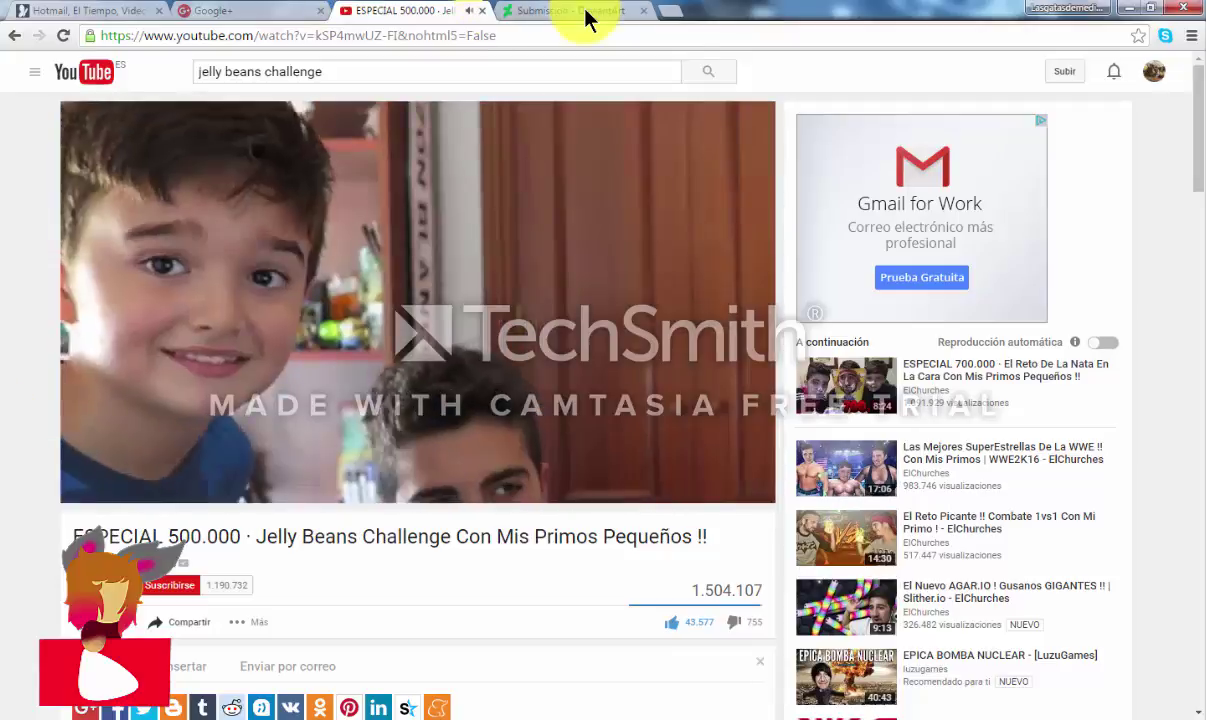
# Return to the DeviantArt submission, choose the drawing's category, keep Featured as its only gallery, and submit it
pyautogui.click(560, 10)
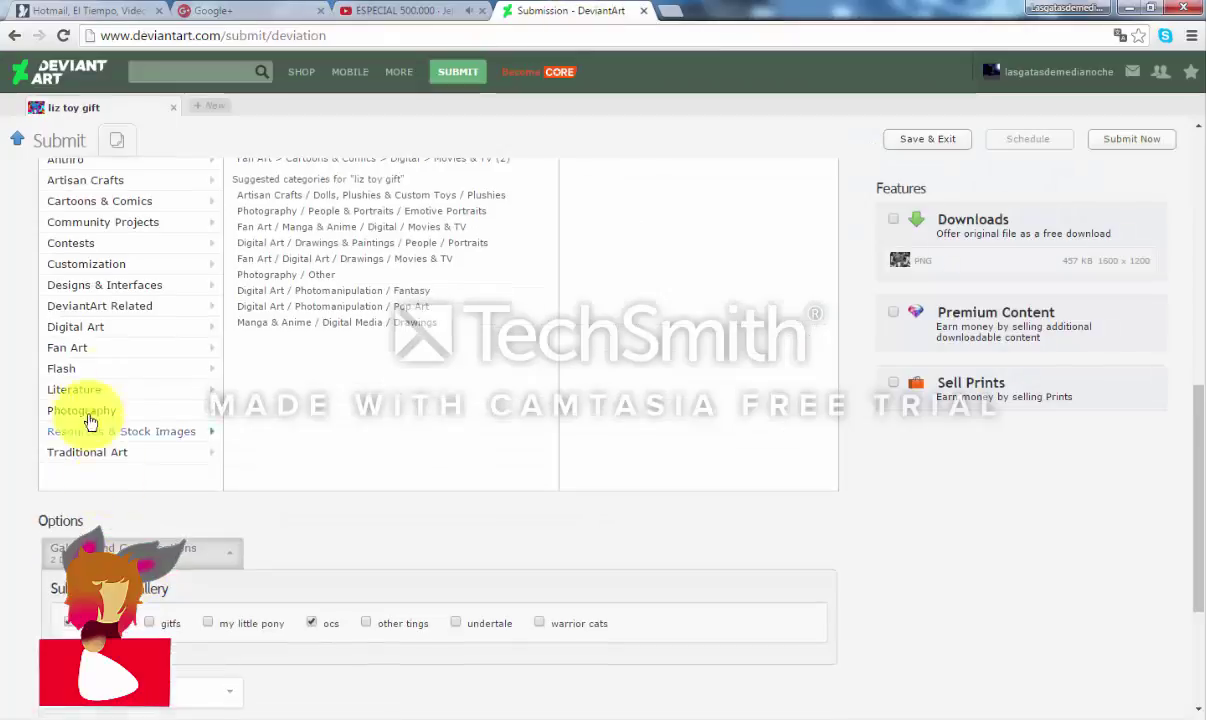
pyautogui.click(85, 598)
pyautogui.click(663, 405)
pyautogui.scroll(-5, 325, 550)
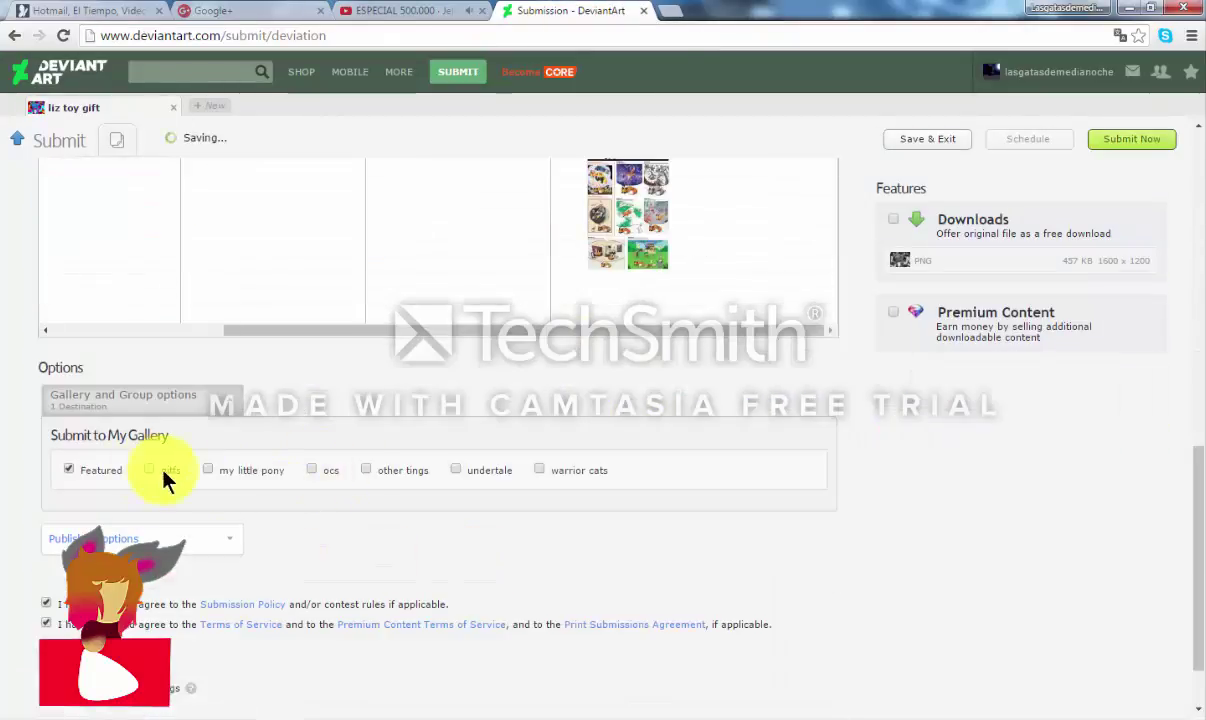
pyautogui.click(1159, 140)
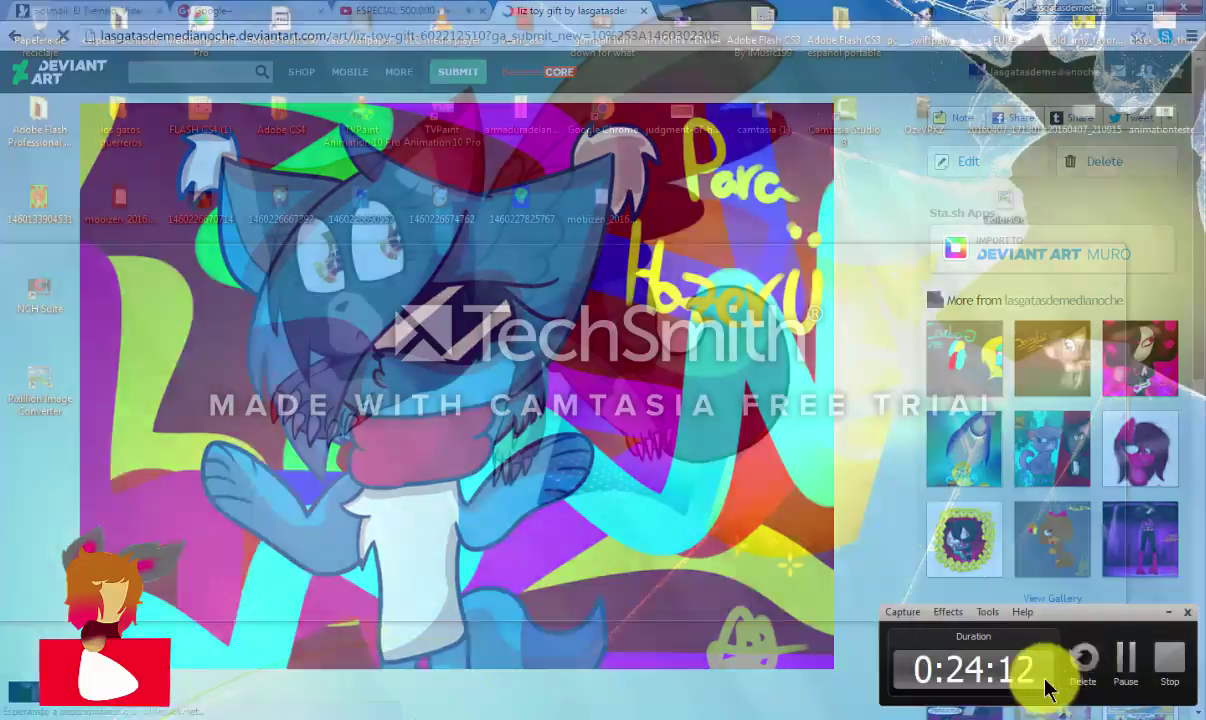